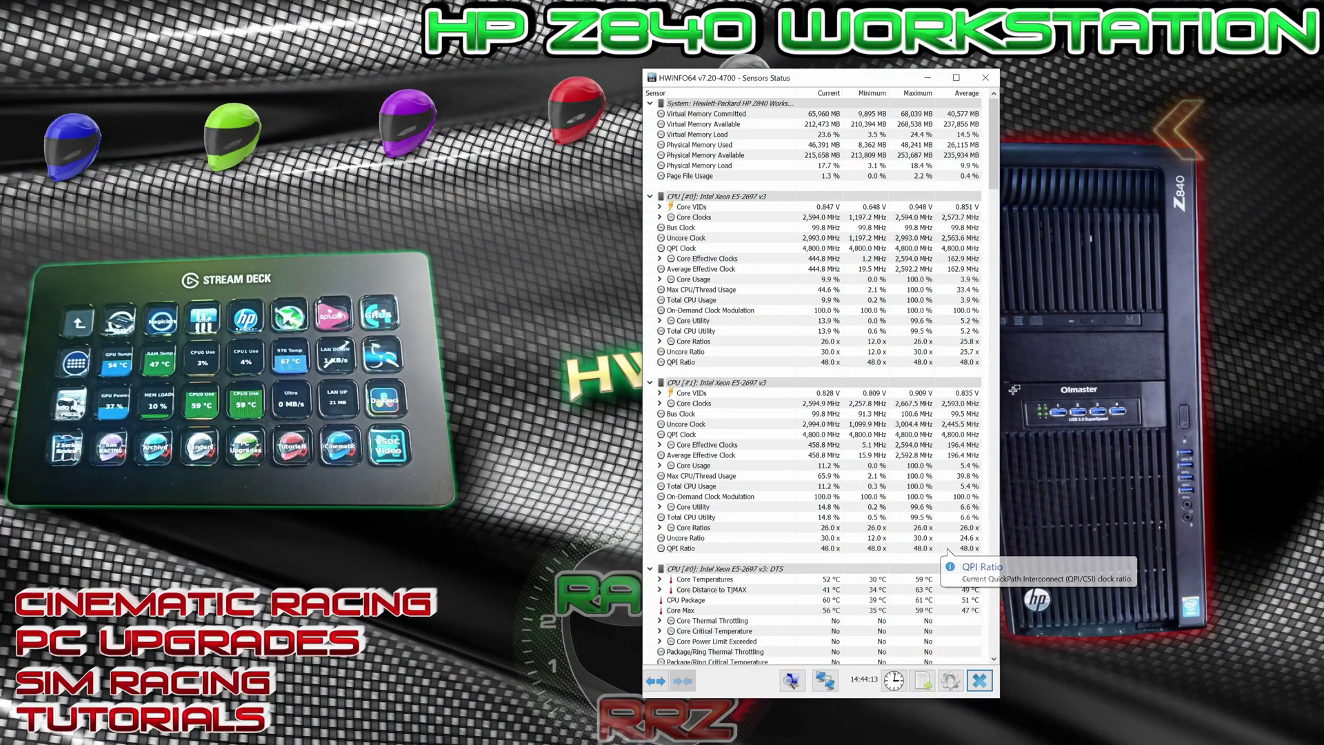
pyautogui.moveTo(992, 181); pyautogui.dragTo(992, 221)
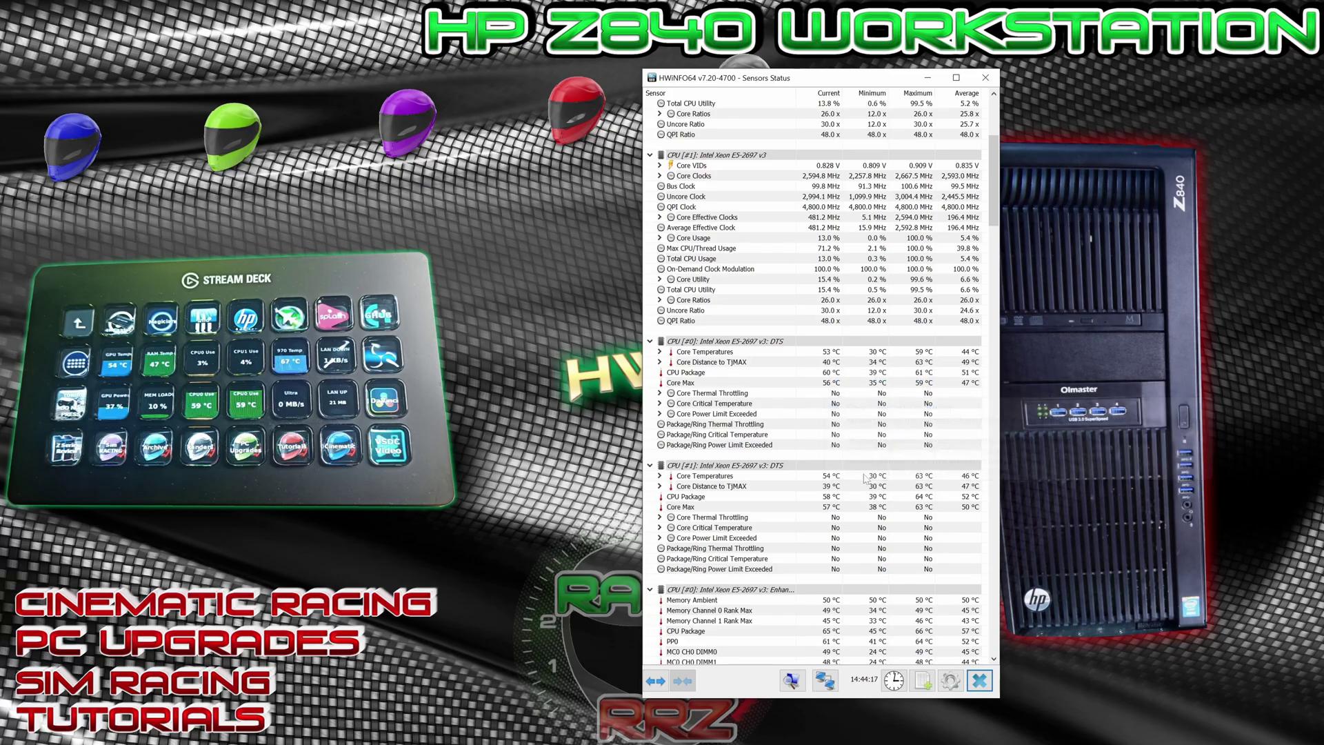
pyautogui.moveTo(995, 197); pyautogui.dragTo(986, 293)
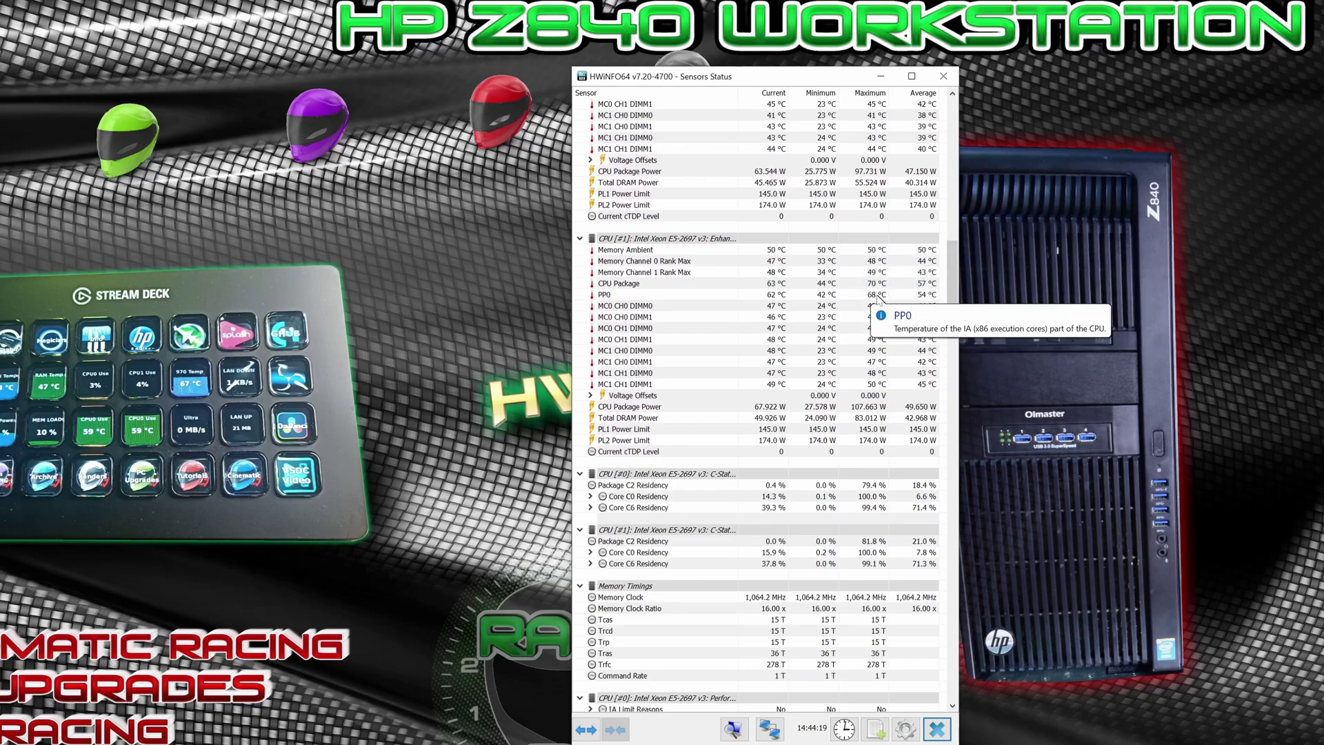
pyautogui.scroll(-2, 955, 299)
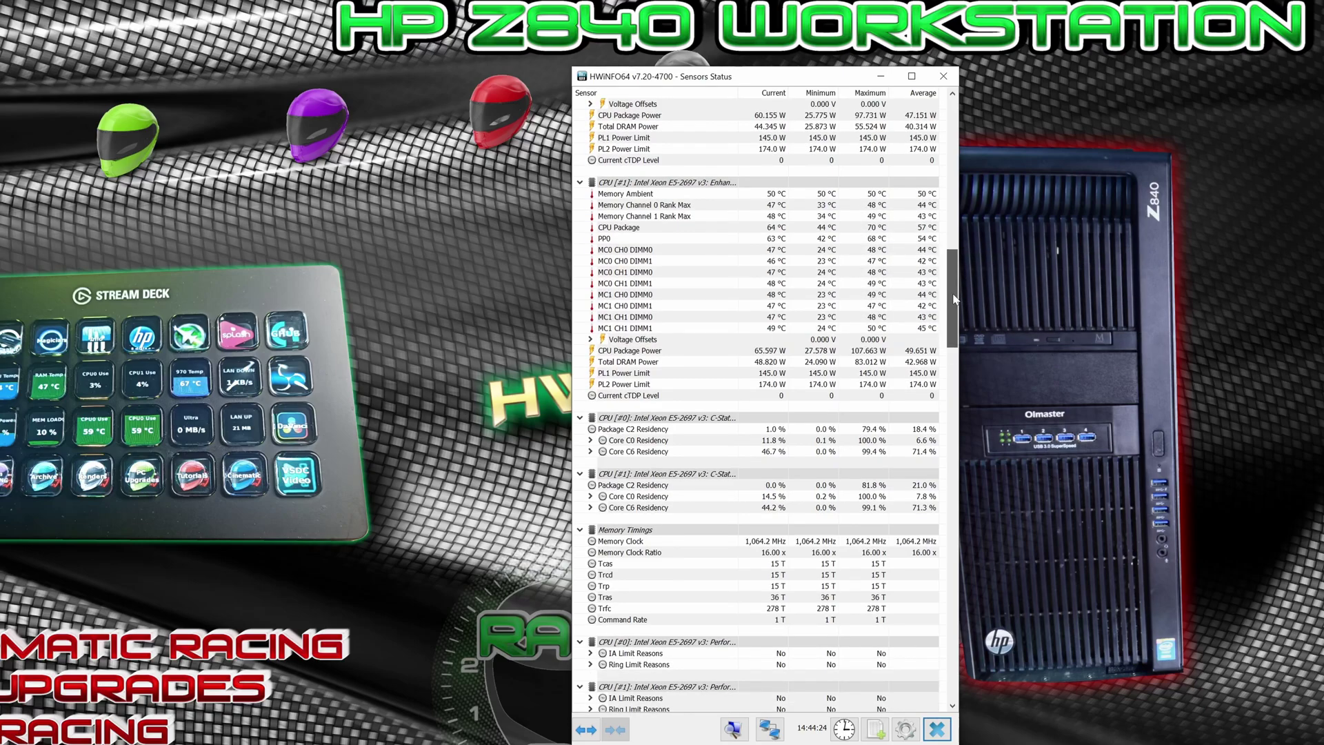
pyautogui.moveTo(955, 298); pyautogui.dragTo(958, 370)
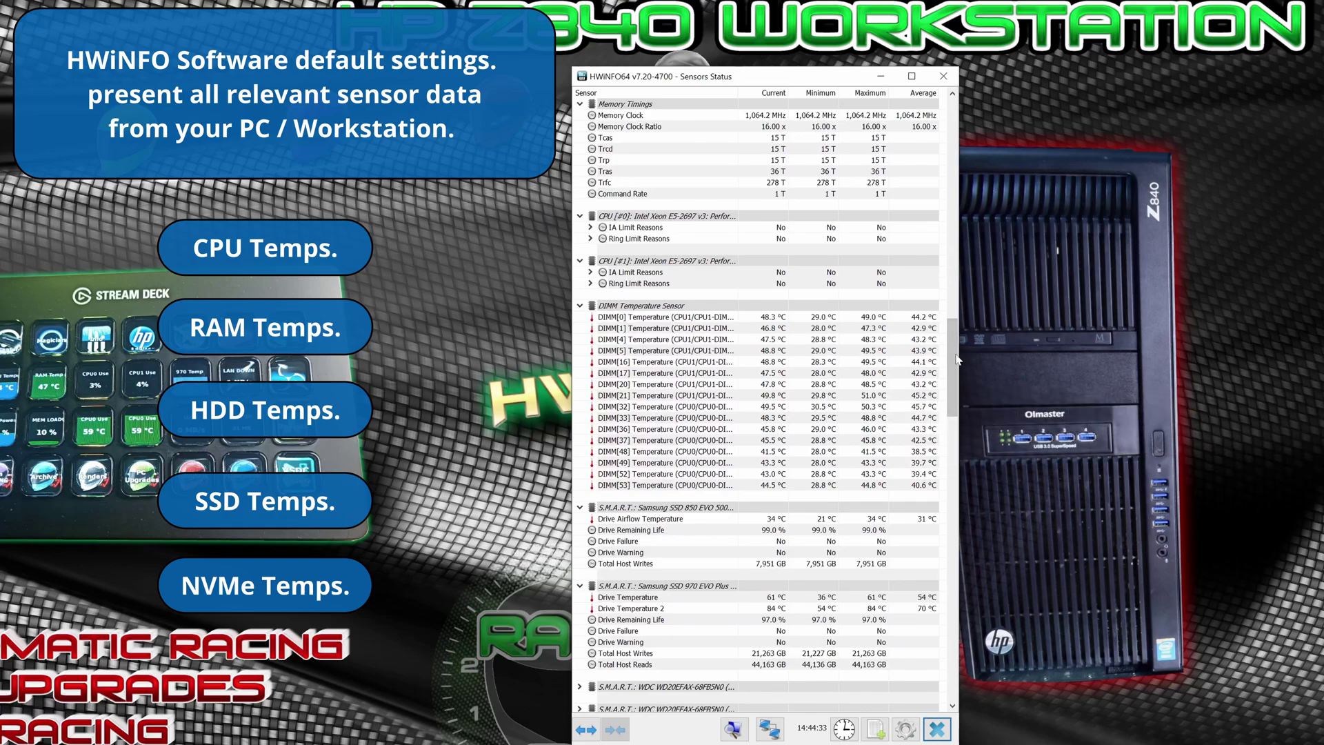
pyautogui.scroll(-3, 953, 382)
pyautogui.moveTo(952, 383); pyautogui.dragTo(955, 415)
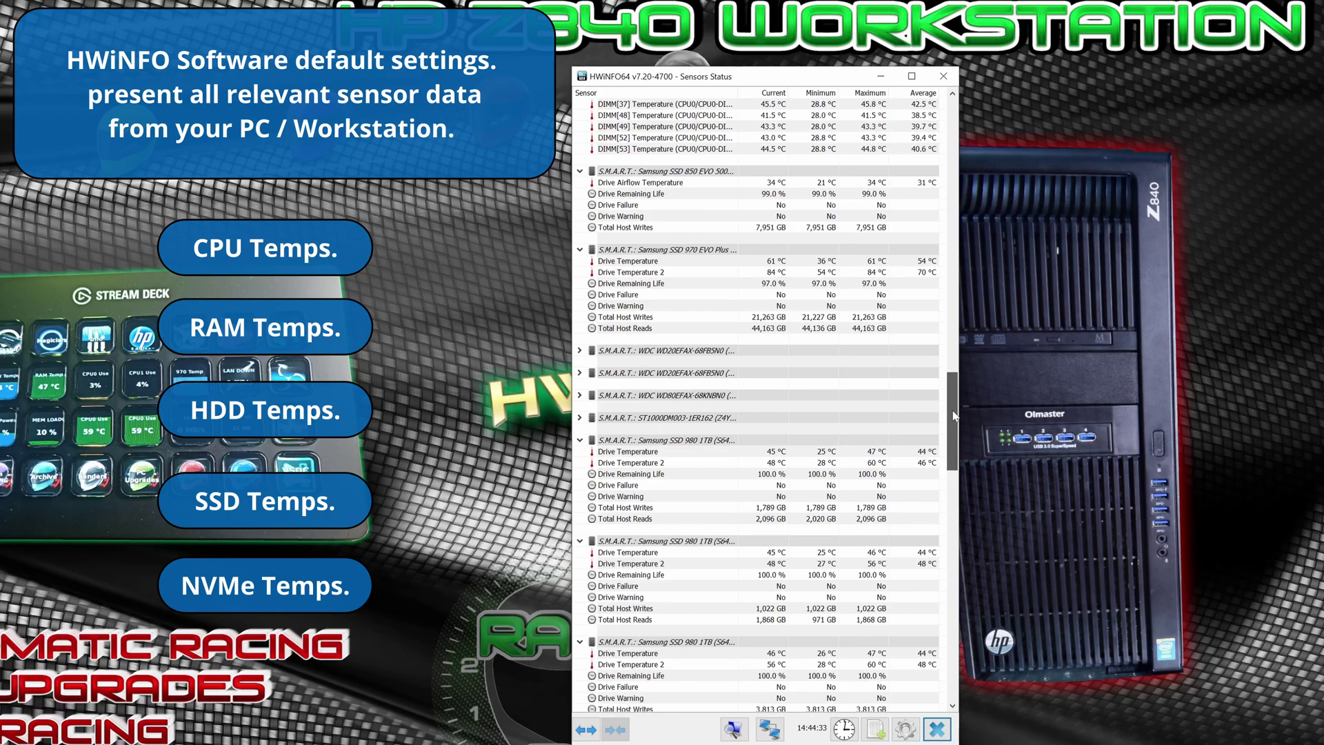
pyautogui.moveTo(878, 279)
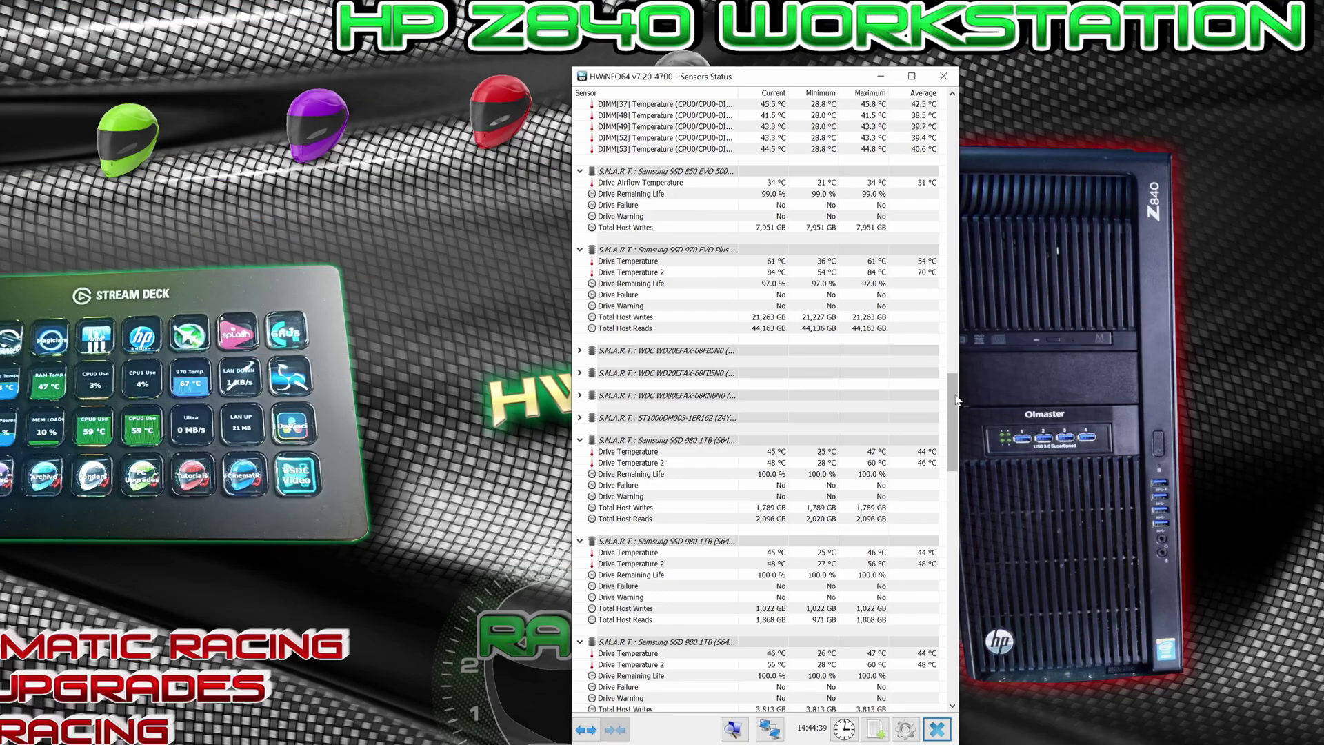
pyautogui.moveTo(953, 401); pyautogui.dragTo(958, 449)
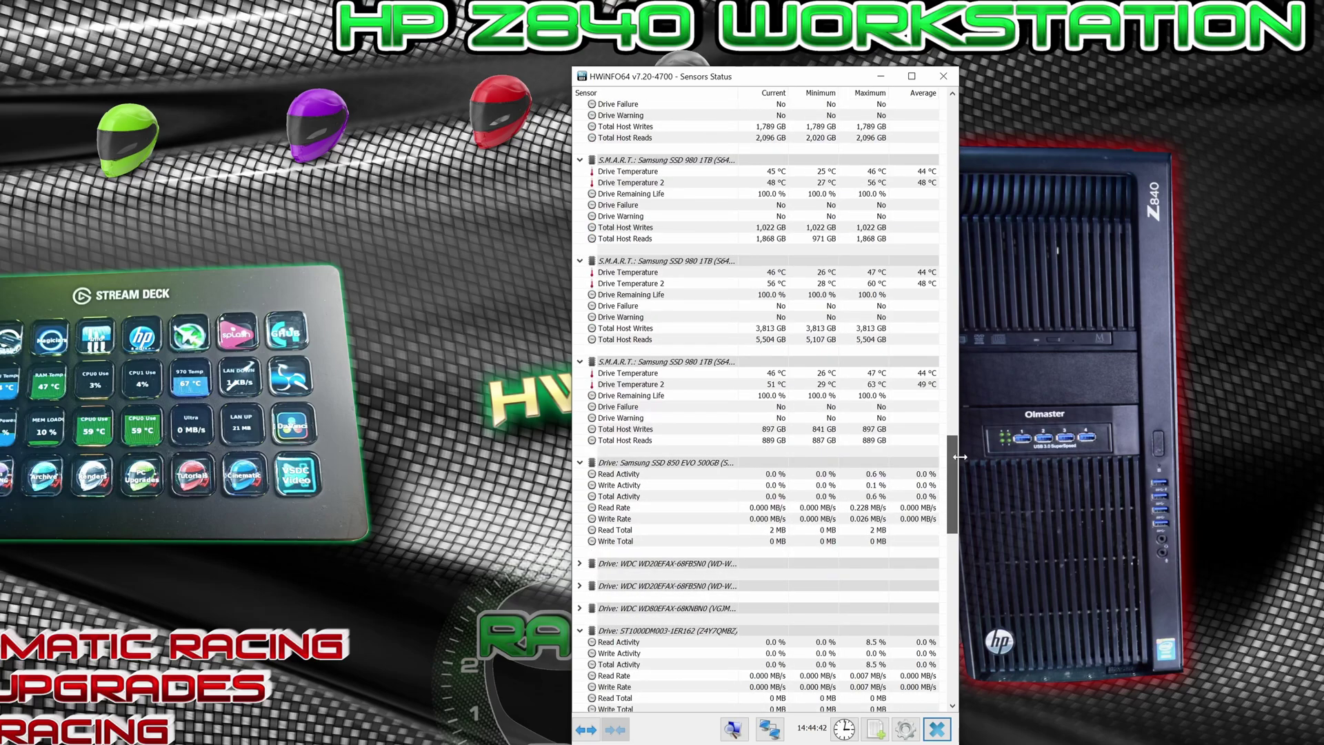
pyautogui.moveTo(879, 388)
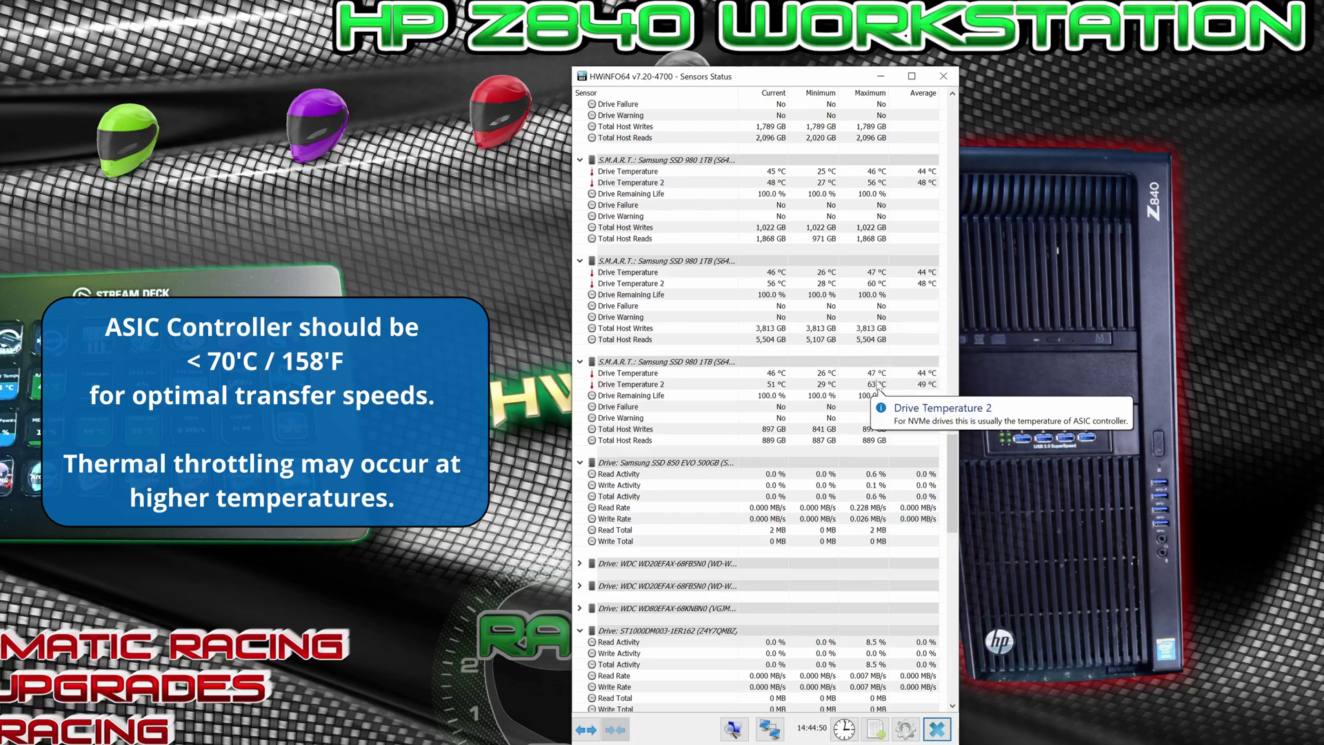
pyautogui.moveTo(881, 282)
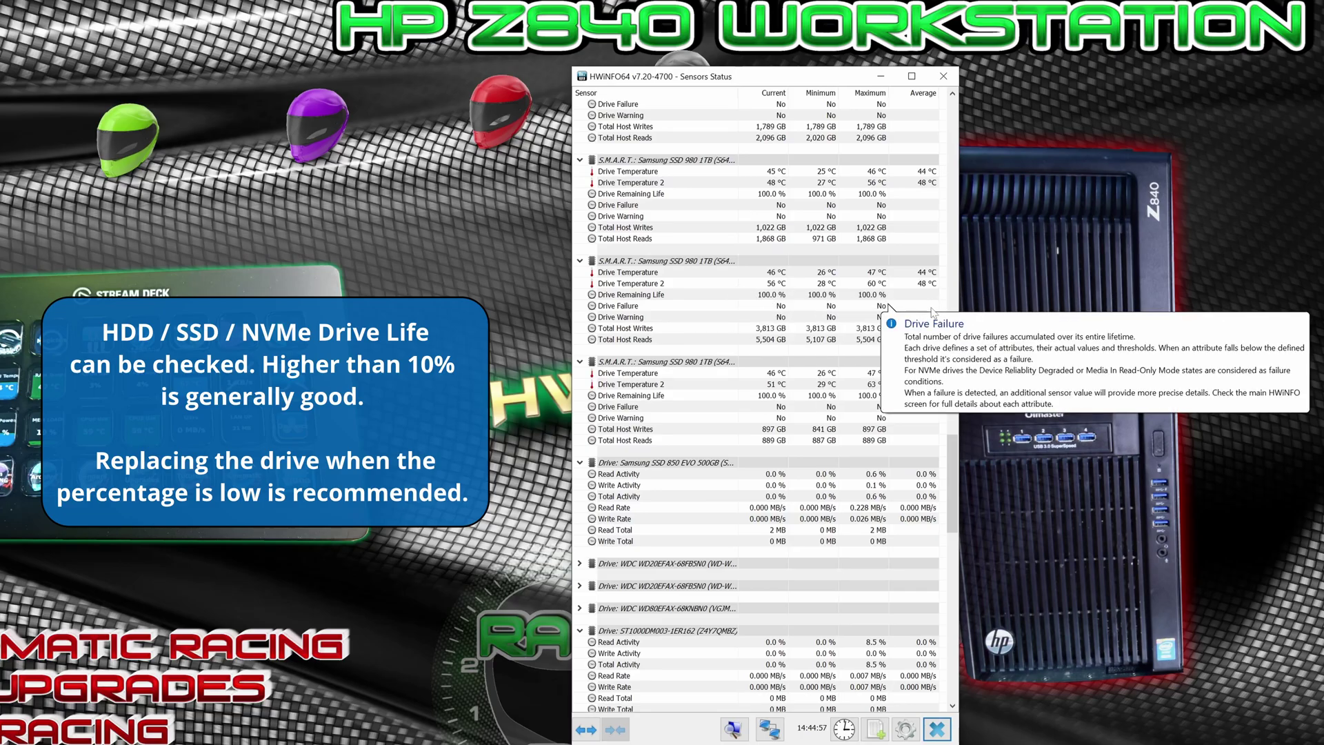
pyautogui.moveTo(952, 455); pyautogui.dragTo(971, 607)
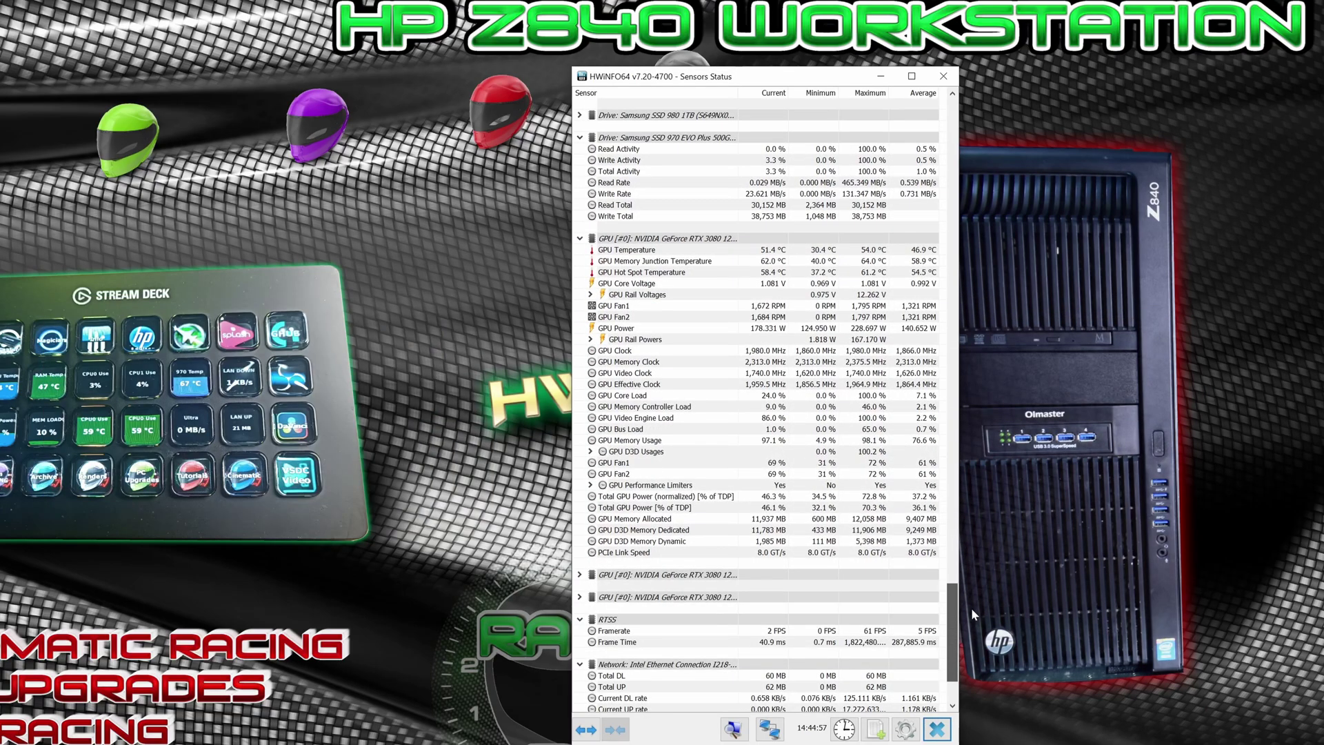
pyautogui.moveTo(914, 412)
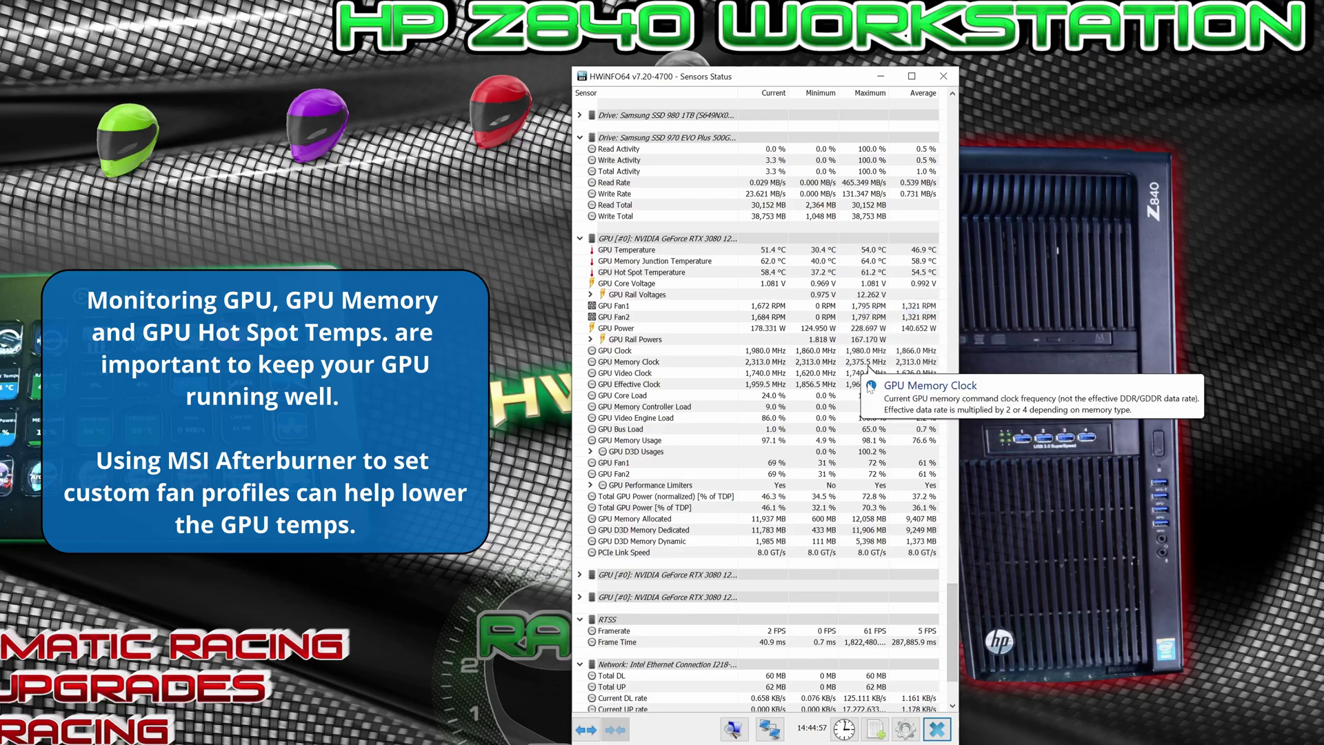
pyautogui.moveTo(871, 386)
pyautogui.scroll(-3, 886, 472)
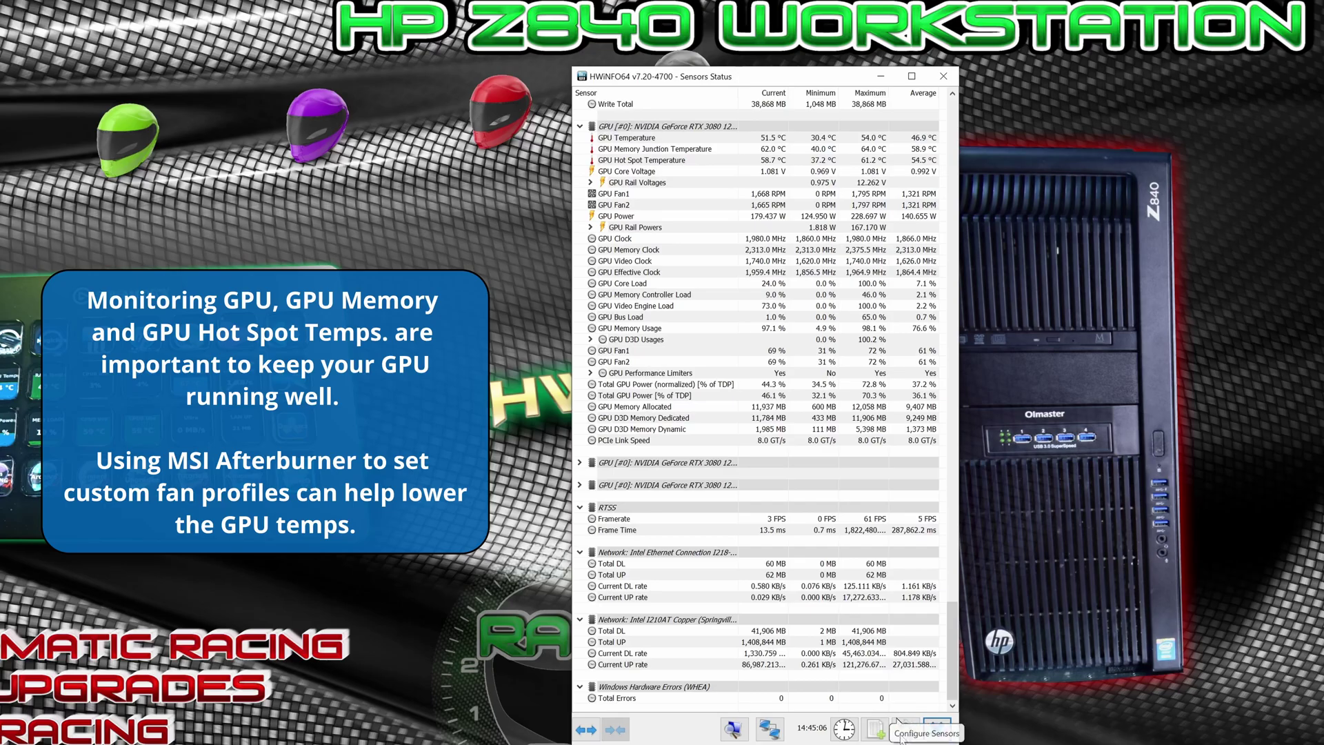
pyautogui.moveTo(952, 651); pyautogui.dragTo(979, 111)
pyautogui.scroll(-20, 768, 363)
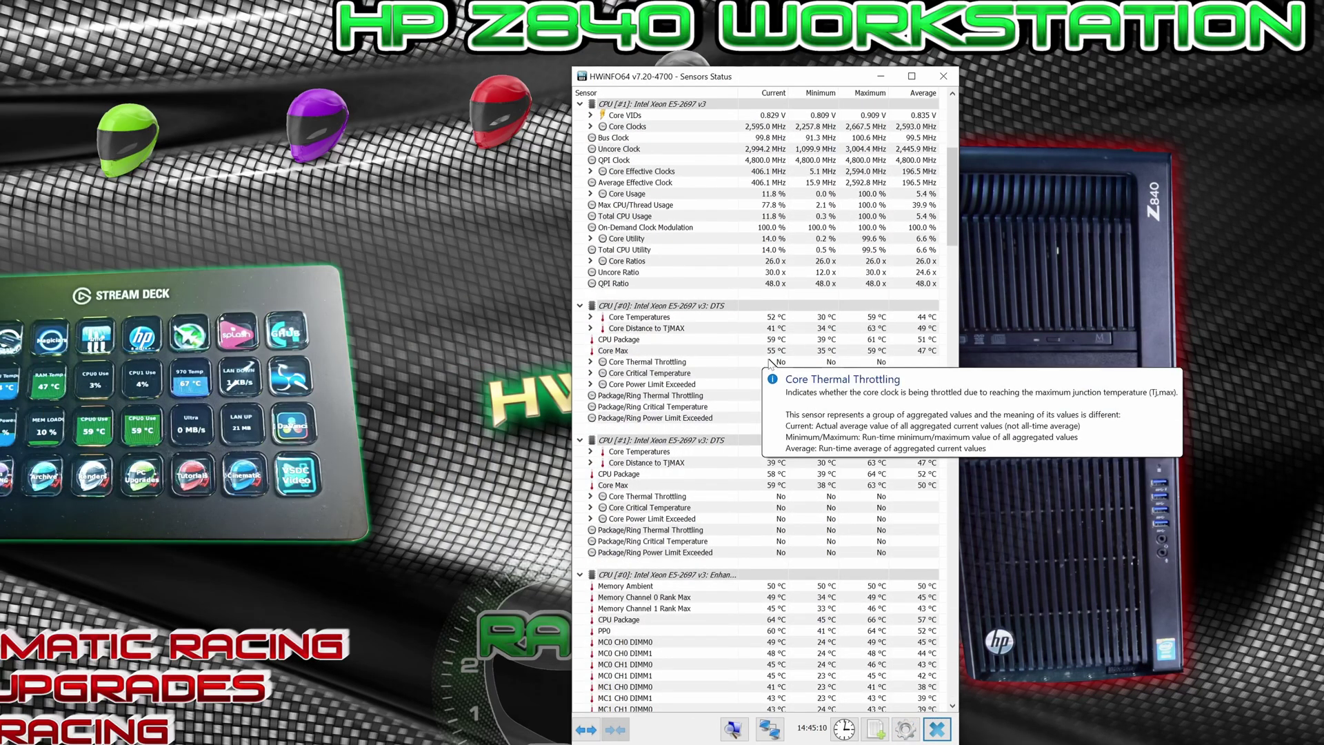
pyautogui.scroll(-15, 769, 363)
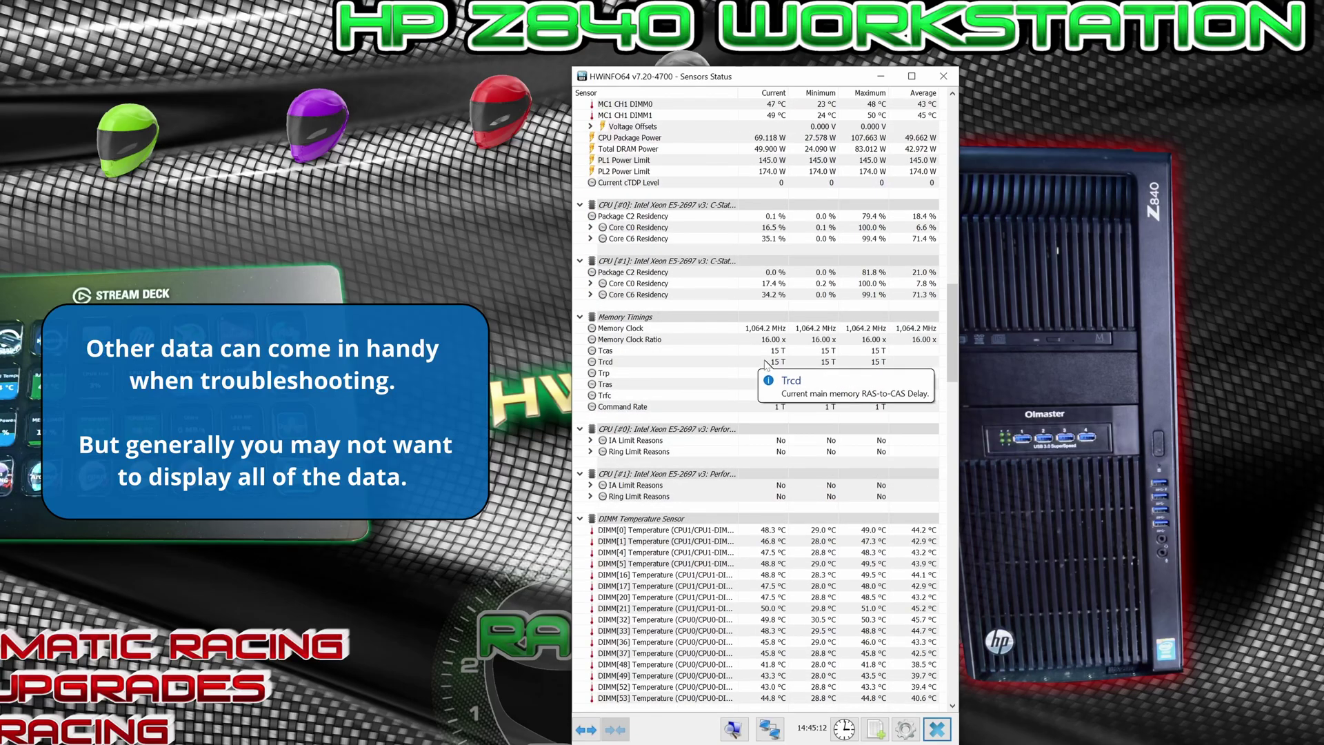
pyautogui.scroll(-14, 763, 365)
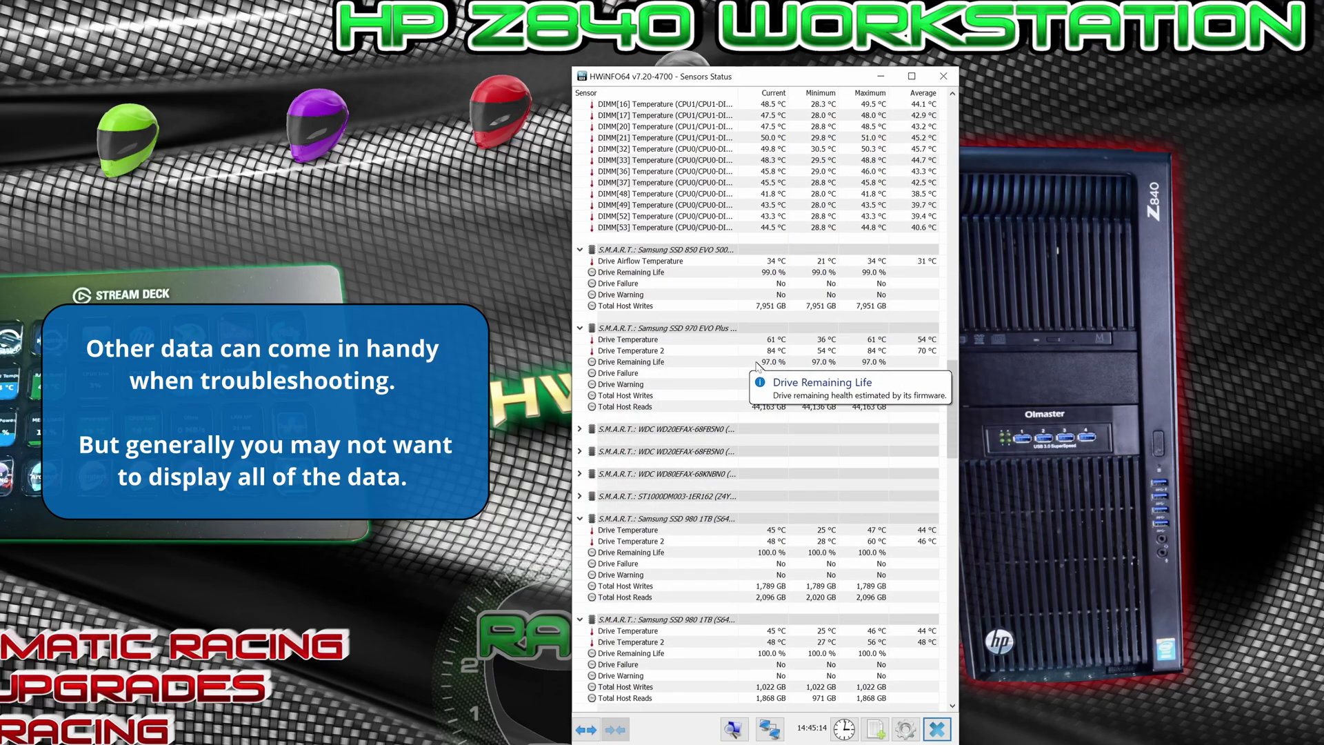
pyautogui.scroll(-6, 759, 363)
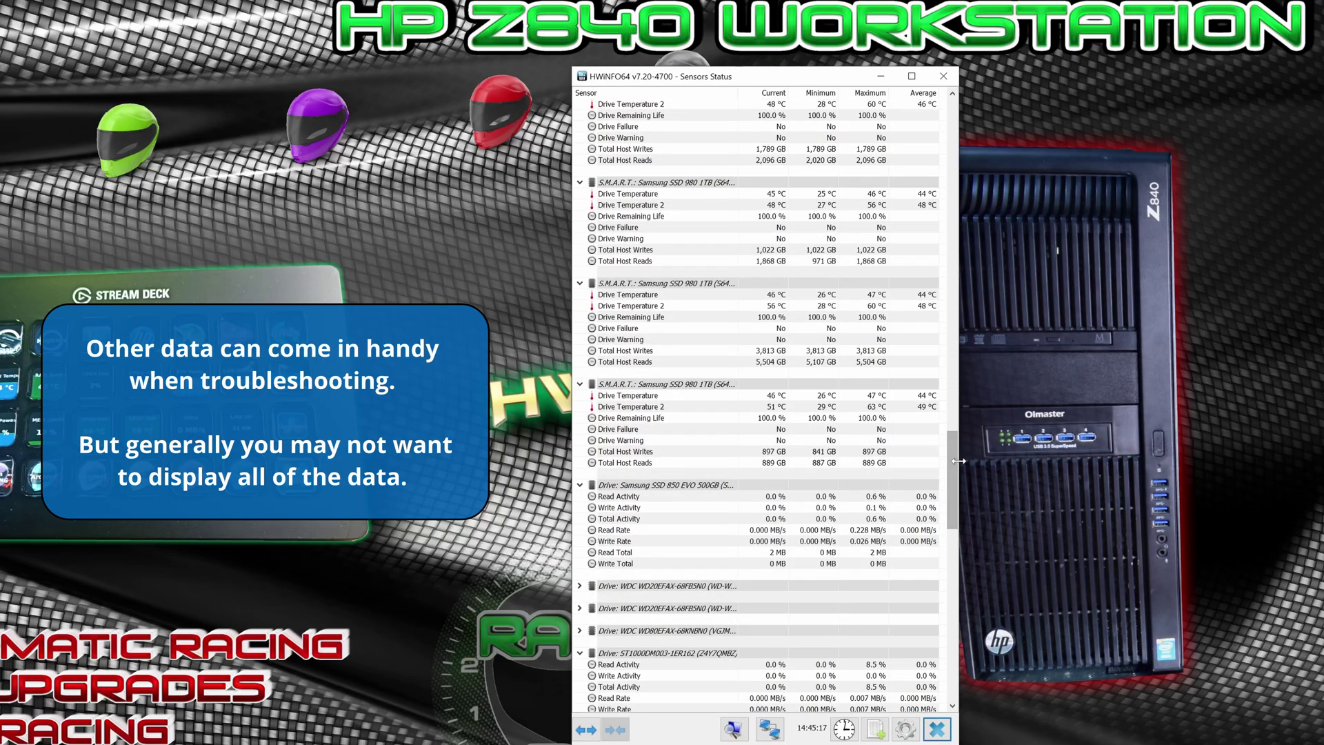
pyautogui.moveTo(958, 461); pyautogui.dragTo(954, 129)
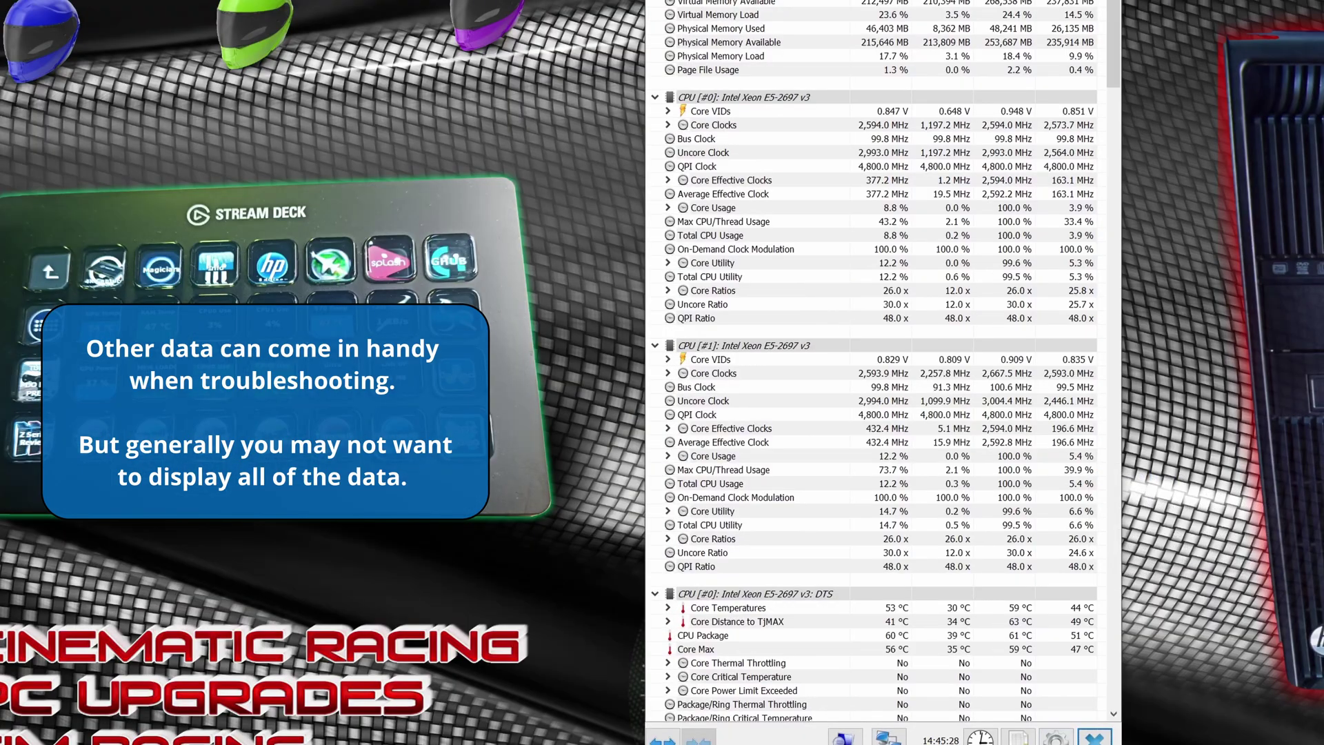
# Step: Open Sensor Settings, confirm Shared Memory Support is enabled, and go to the Layout tab
pyautogui.click(1055, 737)
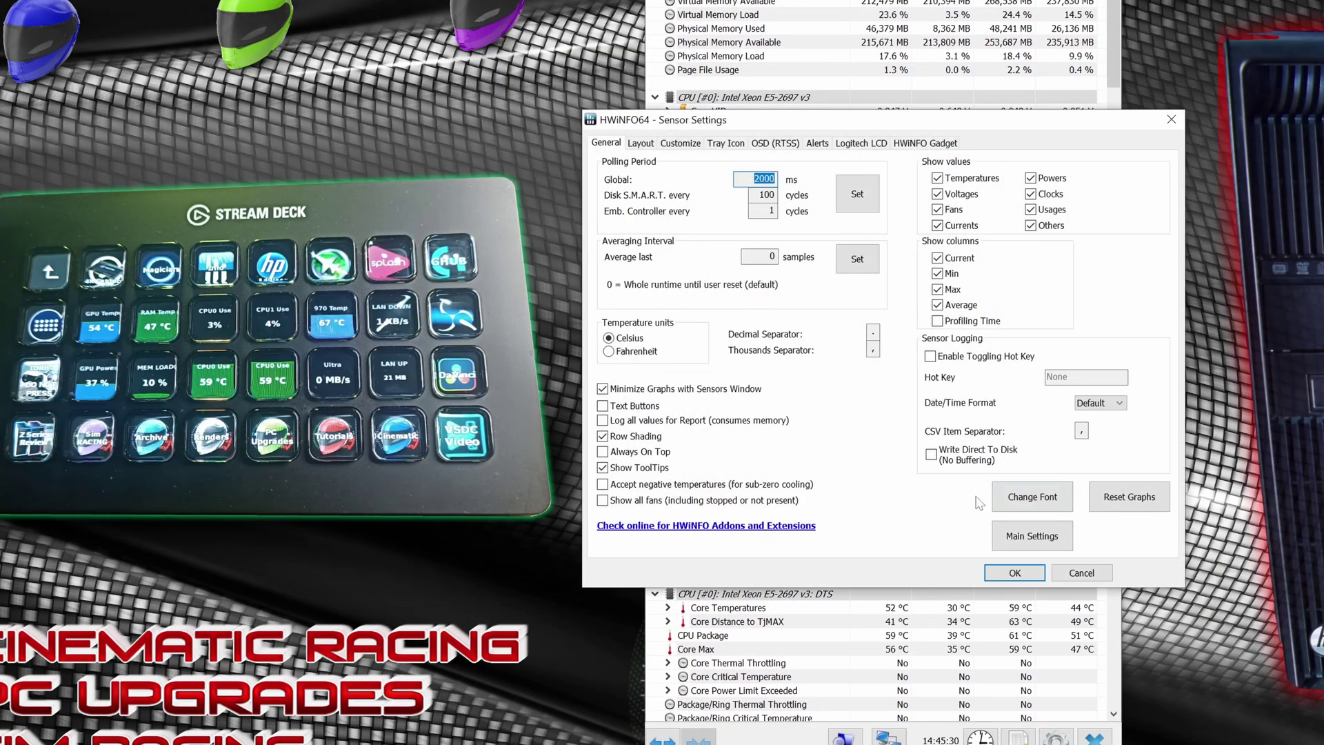
pyautogui.click(1034, 543)
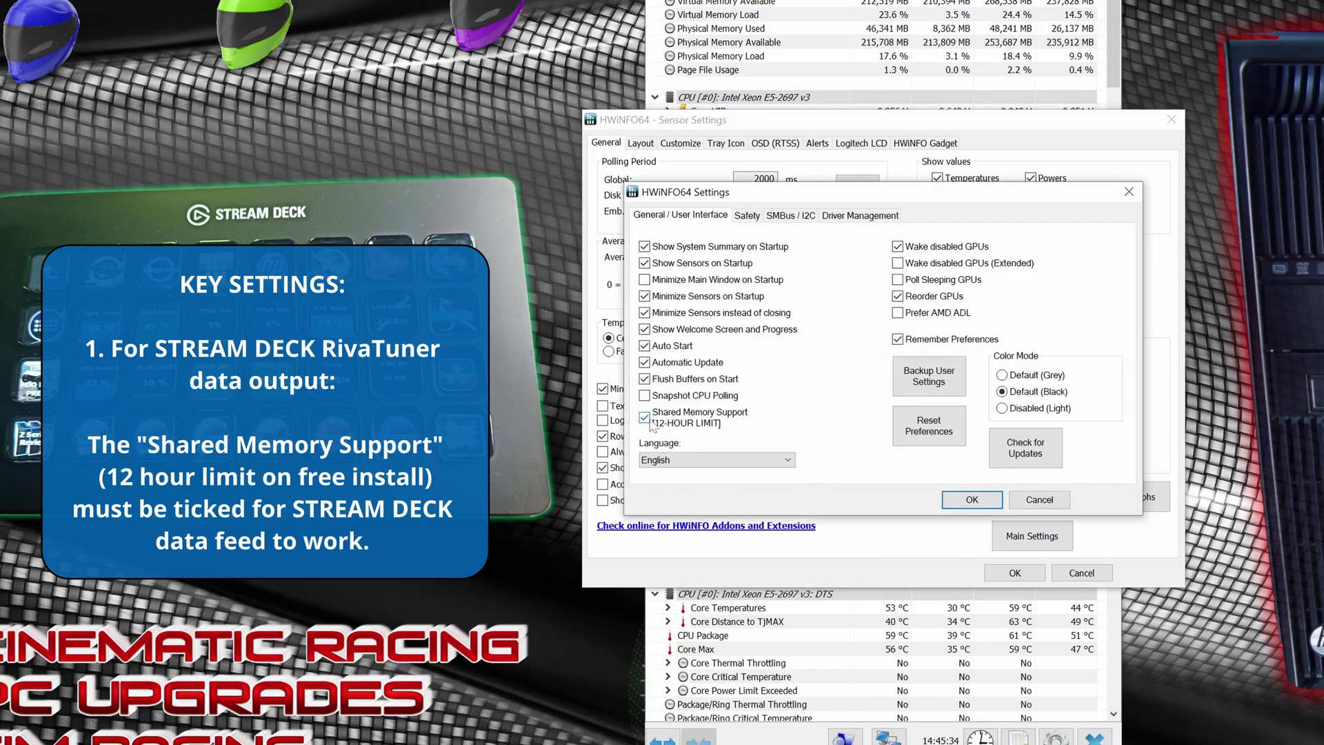
pyautogui.moveTo(651, 425)
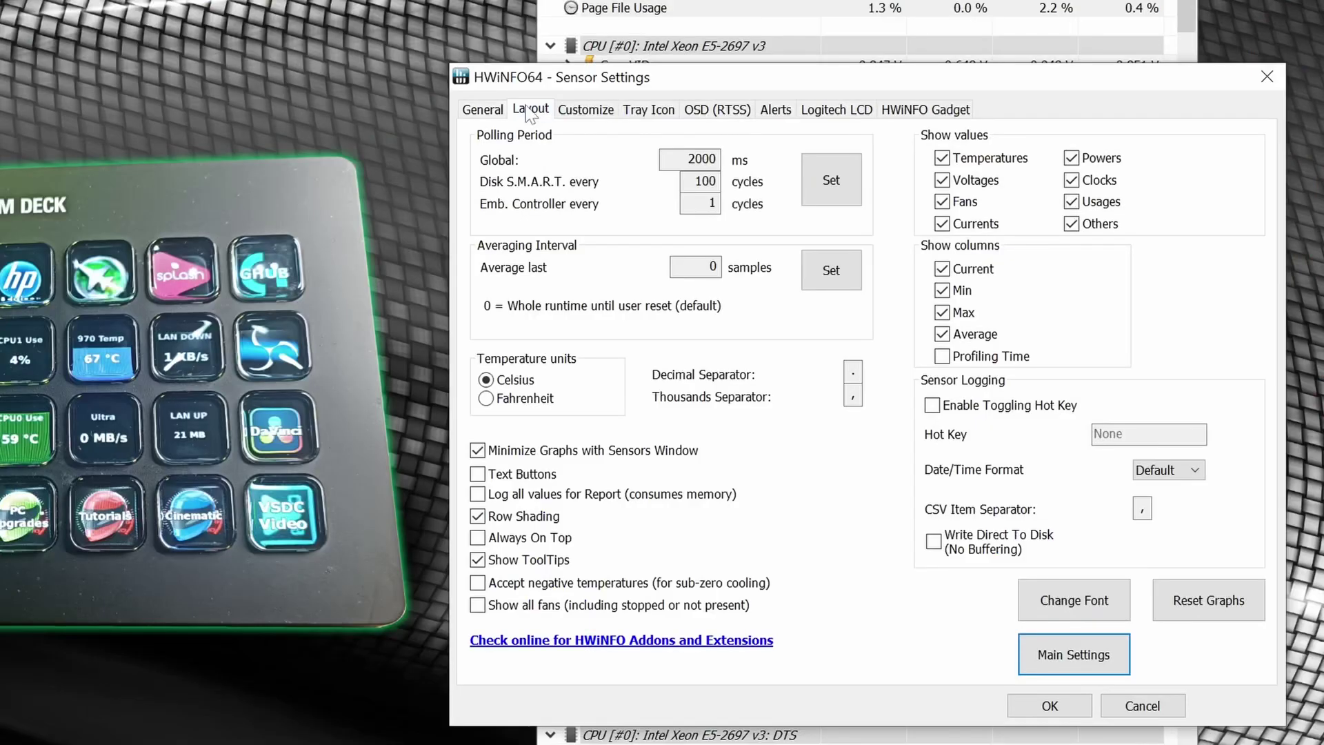
pyautogui.click(640, 143)
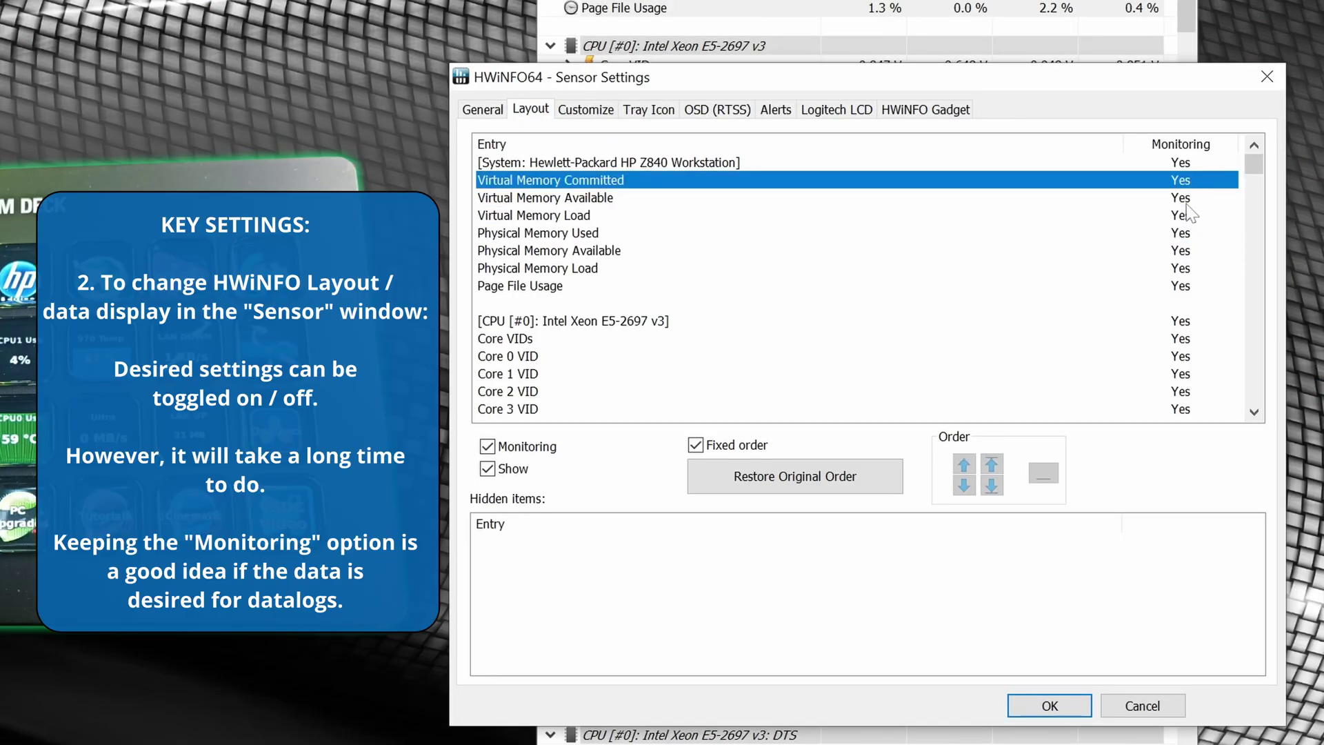
# Step: Hide Virtual Memory Available, Physical Memory Available and Page File Usage from the sensor display
pyautogui.press('Down')
pyautogui.press('Delete')
pyautogui.press('Down')
pyautogui.press('Down')
pyautogui.press('Delete')
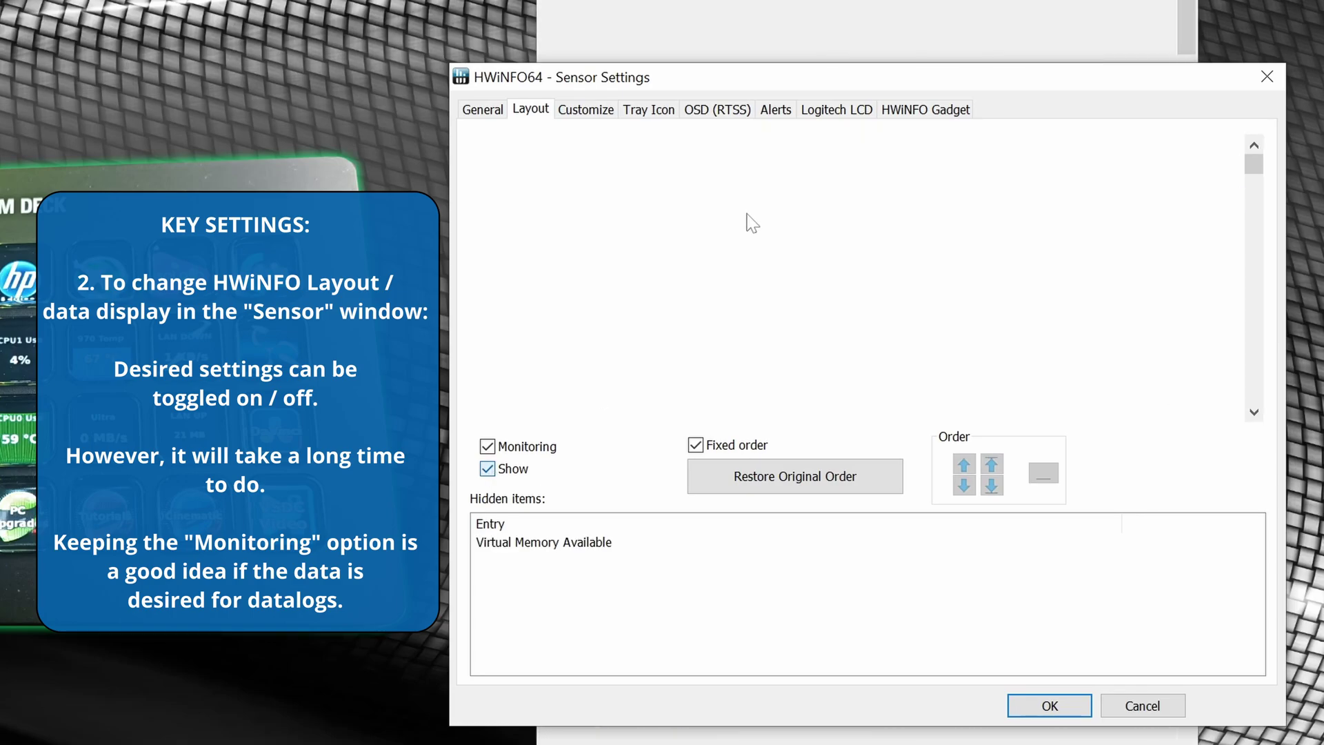
pyautogui.press('Down')
pyautogui.press('Delete')
# Step: Hide the Bus Clock and QPI Clock entries from the sensor display
pyautogui.click(548, 287)
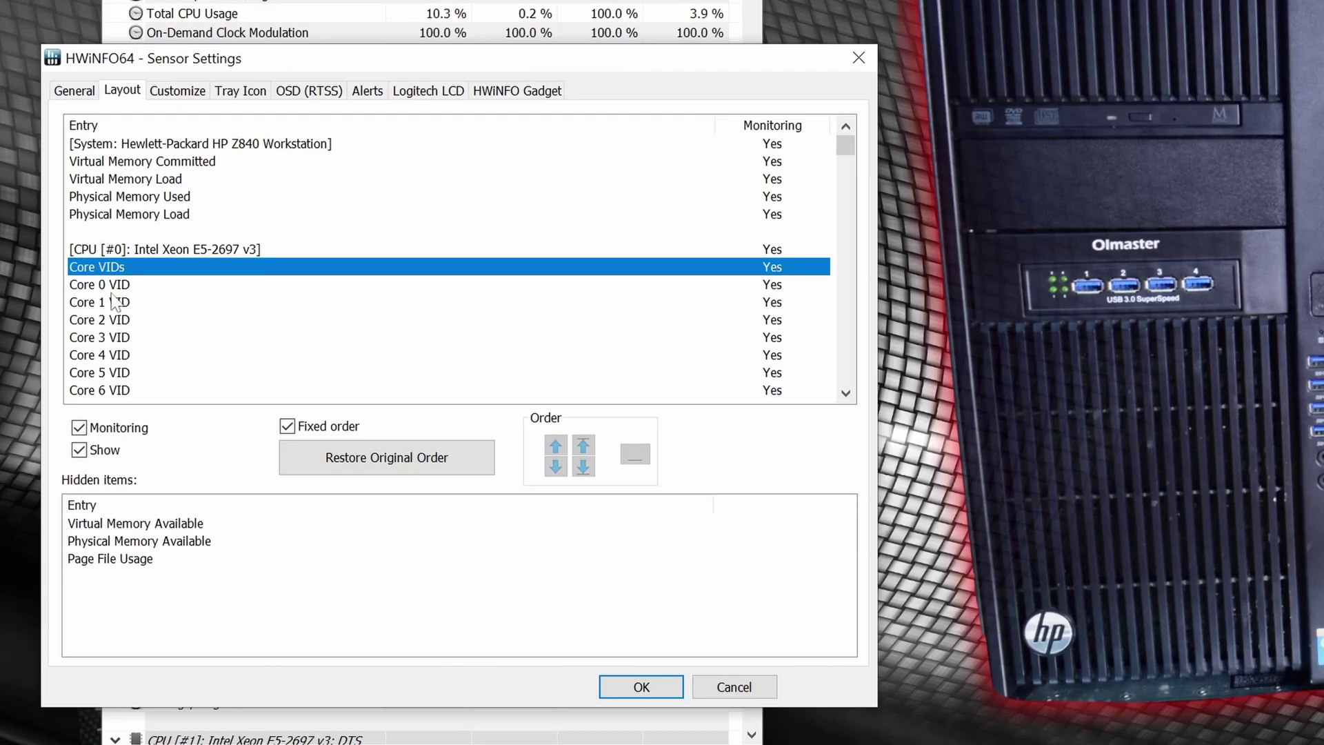
pyautogui.scroll(-5, 542, 302)
pyautogui.click(535, 289)
pyautogui.scroll(4, 126, 278)
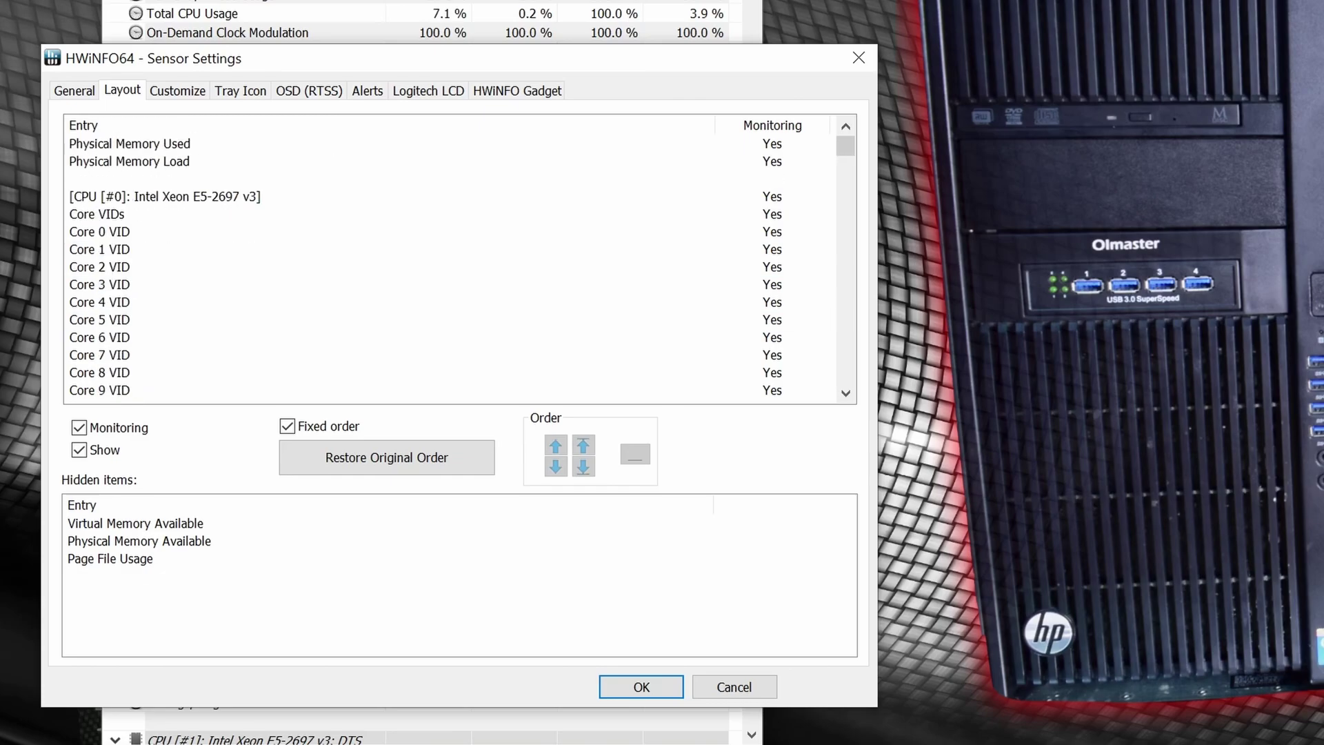
pyautogui.scroll(-10, 138, 228)
pyautogui.click(141, 210)
pyautogui.press('Delete')
pyautogui.scroll(-1, 147, 183)
pyautogui.click(147, 183)
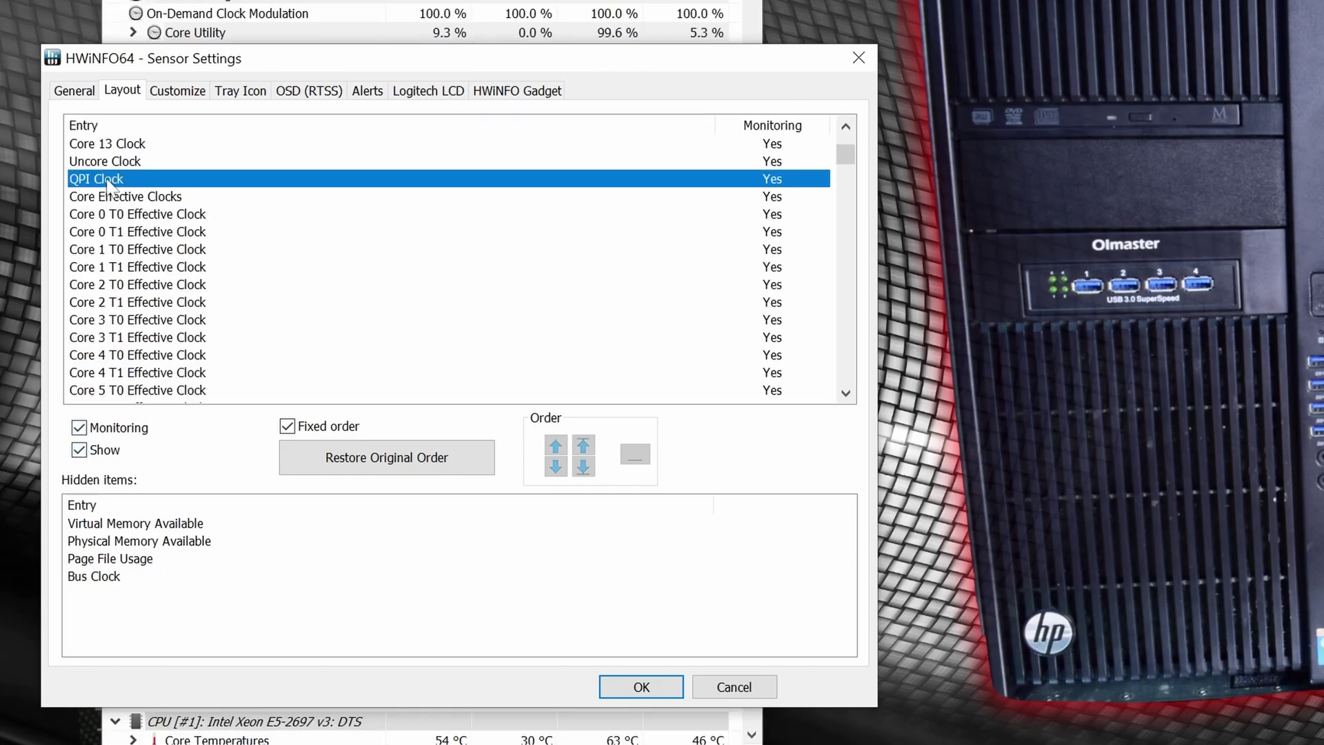
pyautogui.press('Delete')
# Step: Select the effective clock entries and dismiss the Drive Temperature 2 threshold warning
pyautogui.scroll(-18, 221, 186)
pyautogui.scroll(-1, 113, 298)
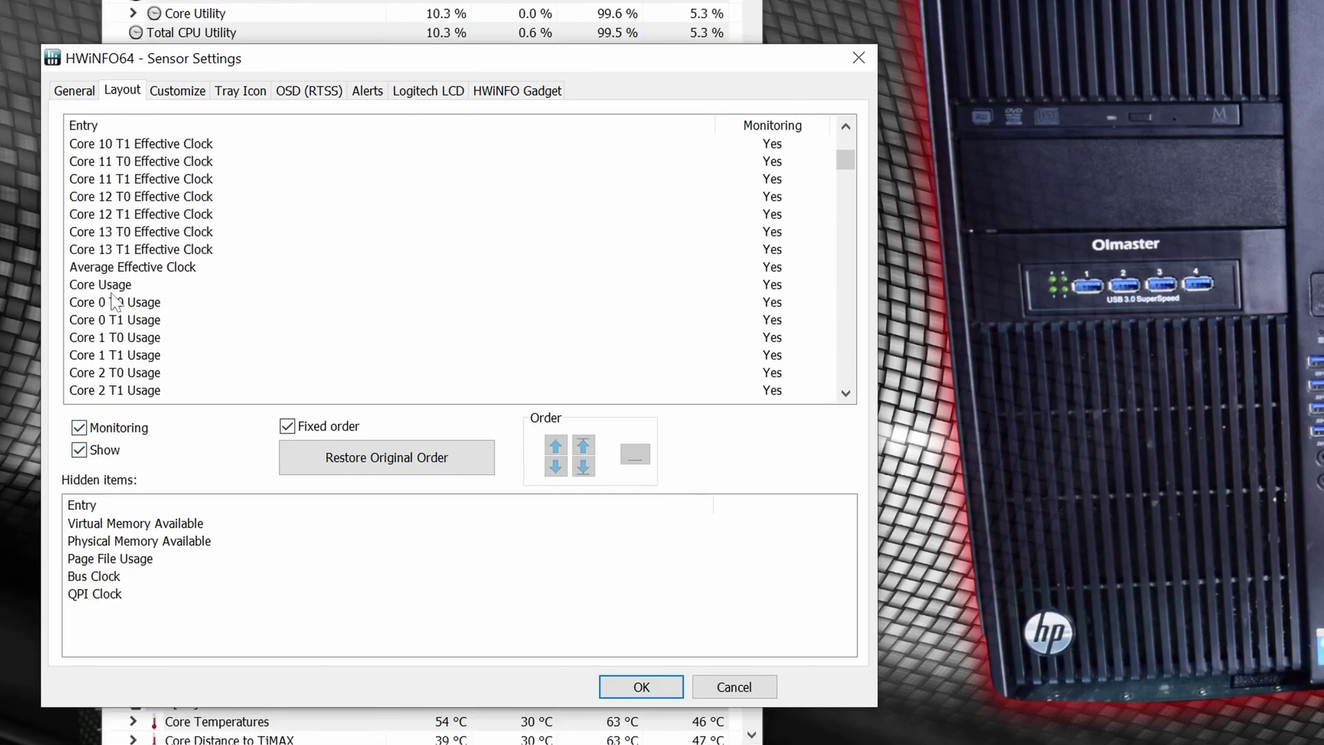
pyautogui.moveTo(169, 225); pyautogui.dragTo(315, 287)
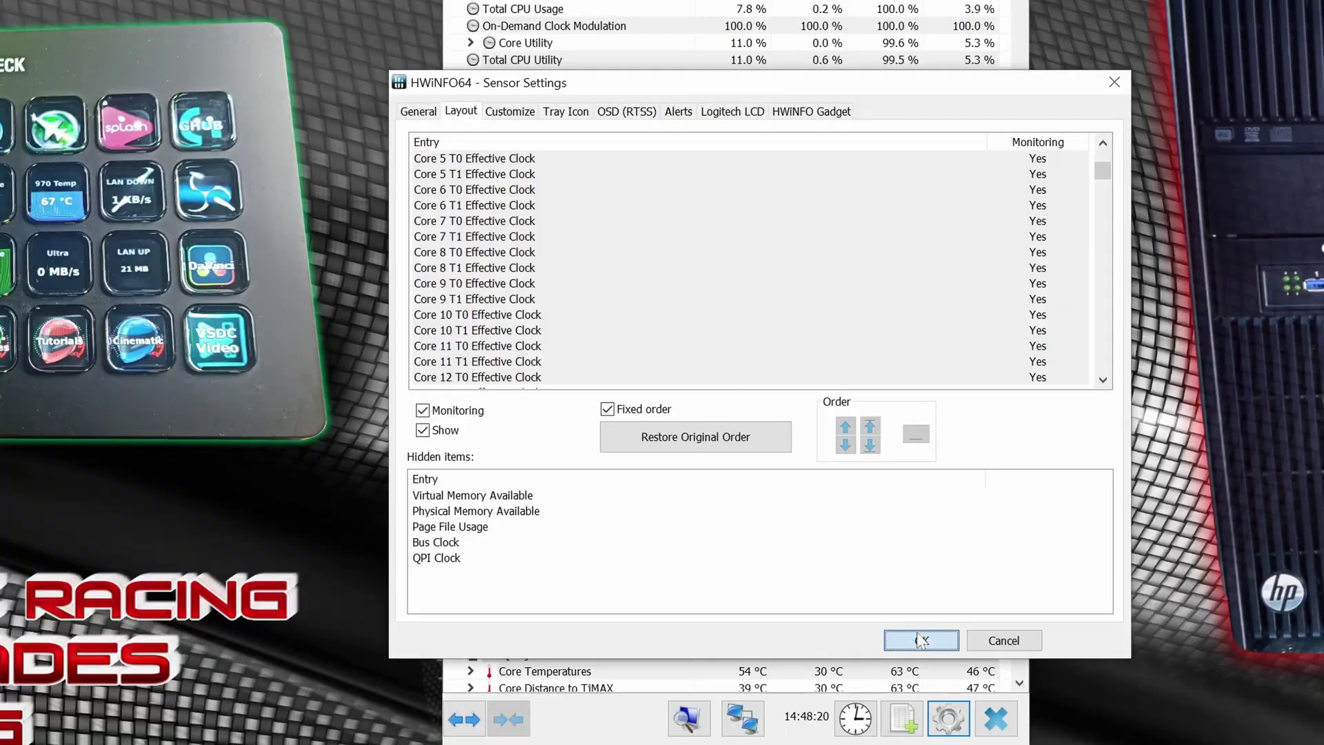
pyautogui.click(1001, 722)
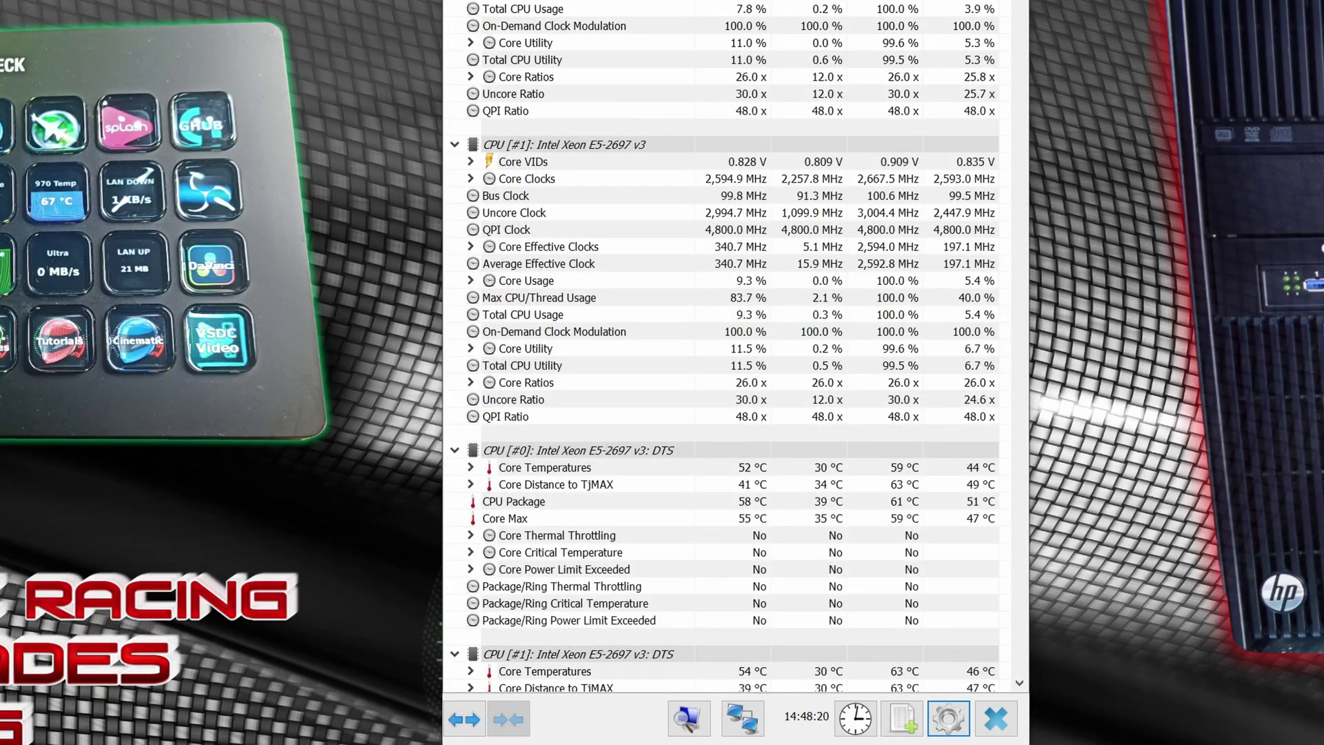
pyautogui.scroll(-20, 982, 343)
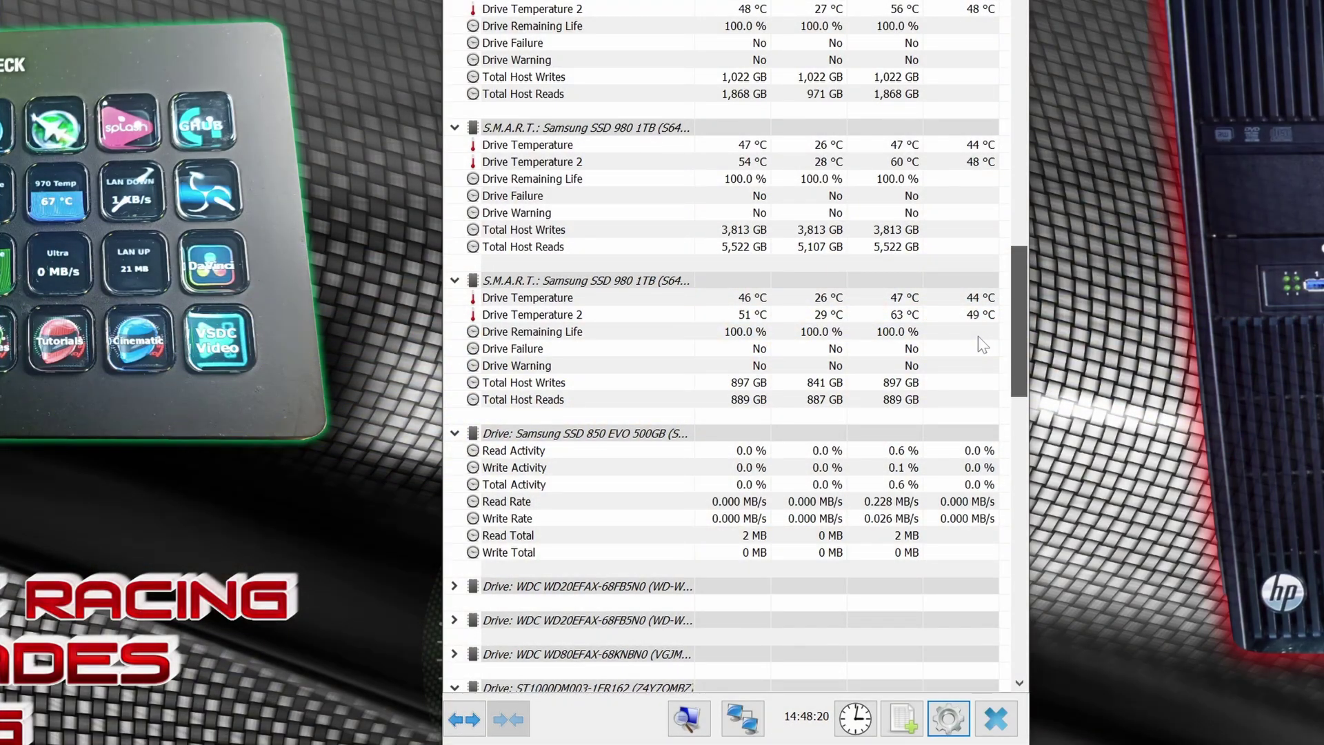
pyautogui.scroll(8, 983, 343)
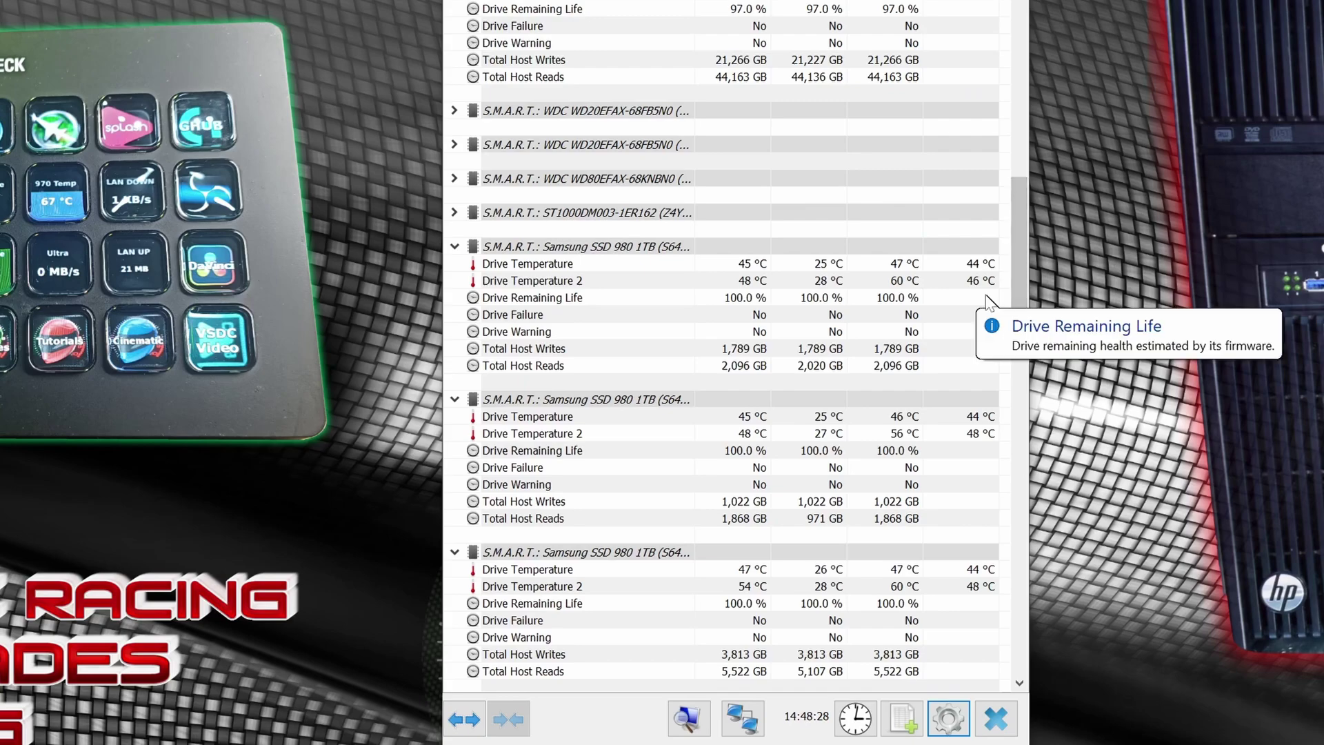
pyautogui.scroll(2, 944, 295)
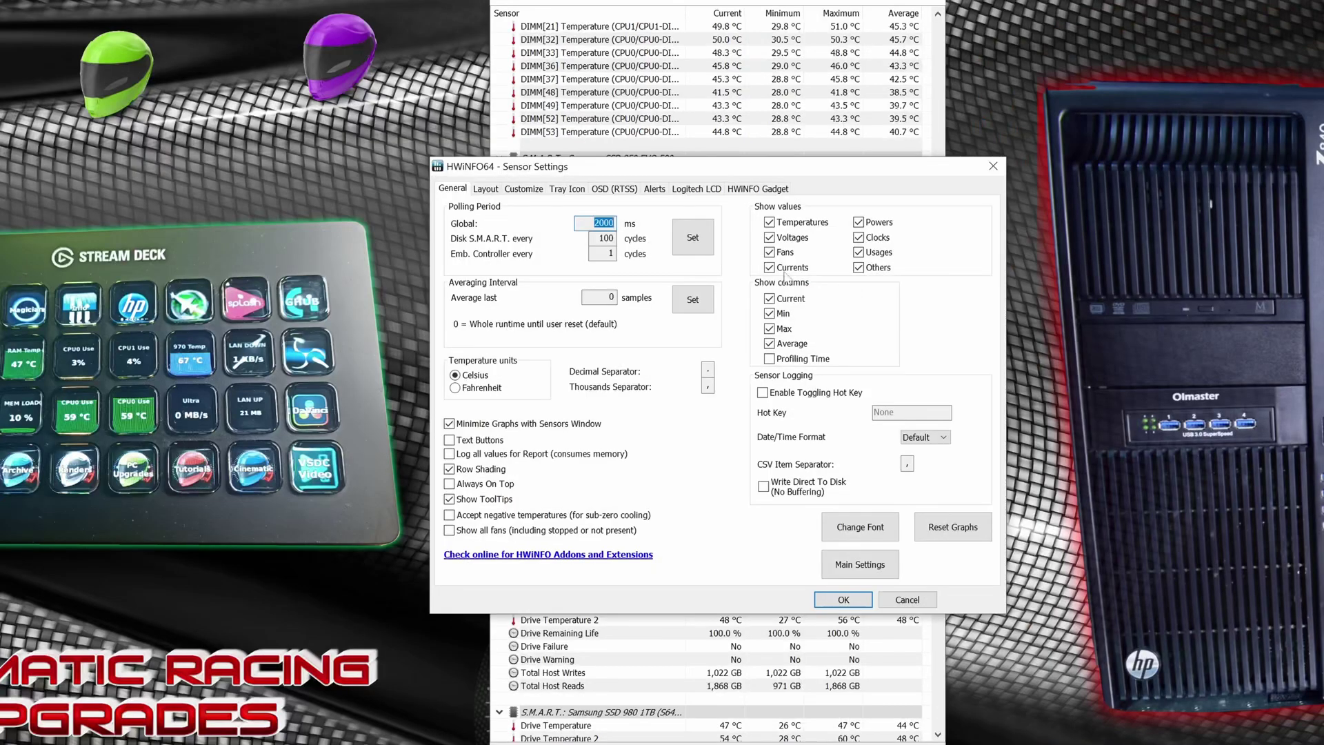
# Step: On the Layout tab, hide the range of per-core clock rows and dismiss the drive temperature warning
pyautogui.click(486, 188)
pyautogui.click(840, 423)
pyautogui.moveTo(681, 295); pyautogui.dragTo(681, 283)
pyautogui.press('Delete')
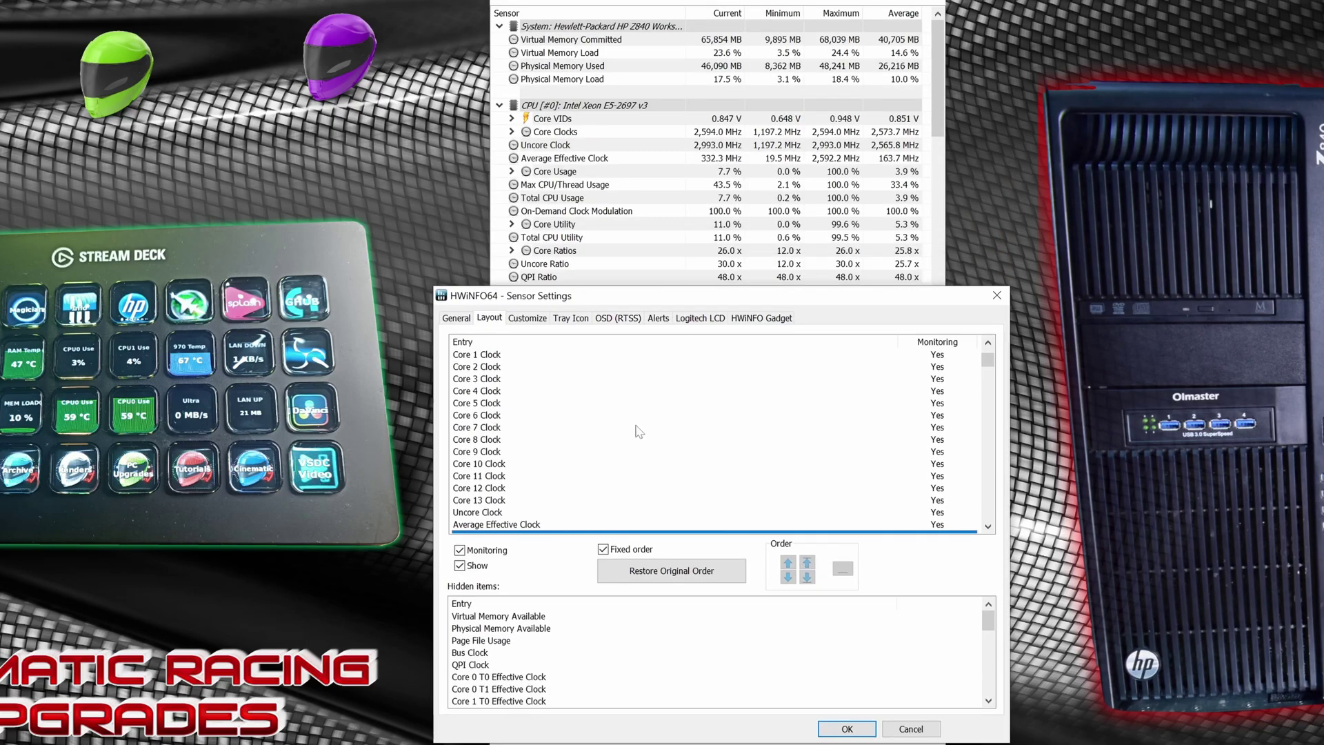
pyautogui.click(831, 425)
# Step: Hide another row range and the per-core Ratio rows through Core 13 Ratio
pyautogui.click(551, 451)
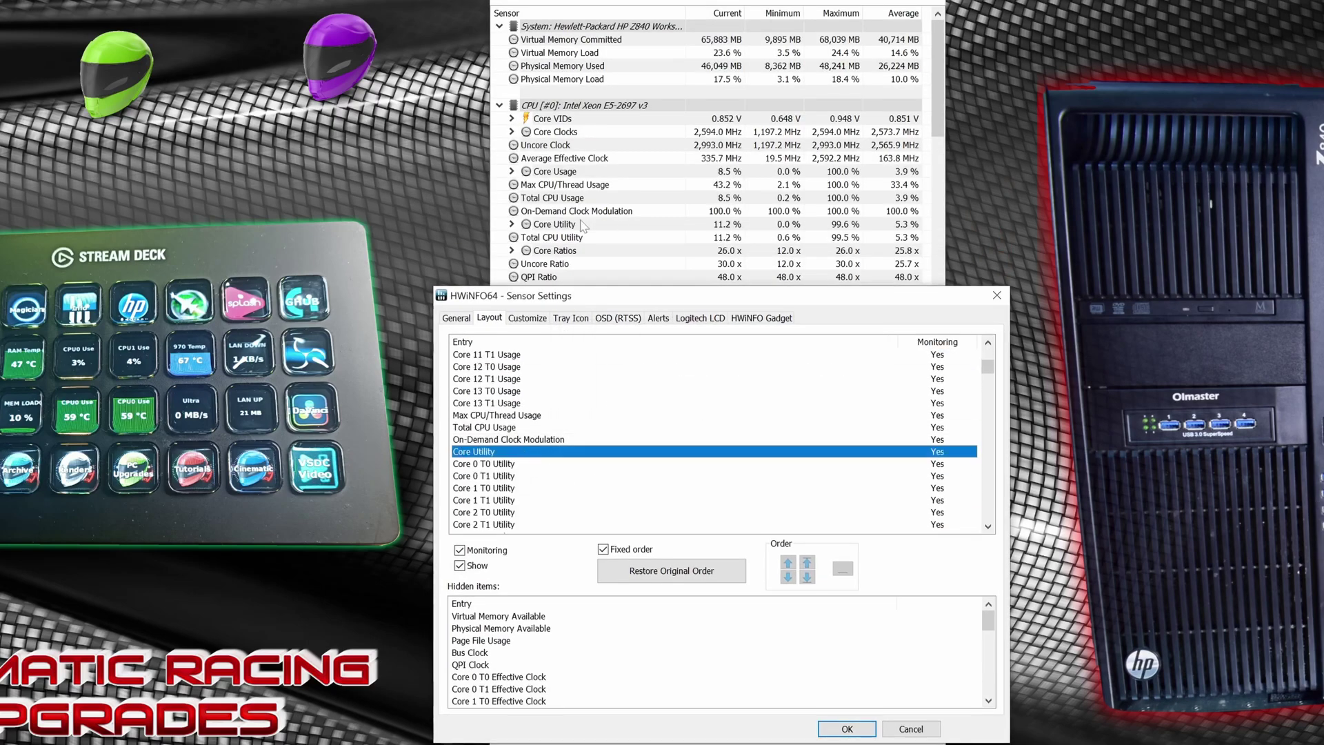
pyautogui.keyDown('shift'); pyautogui.click(511, 429); pyautogui.keyUp('shift')
pyautogui.press('Delete')
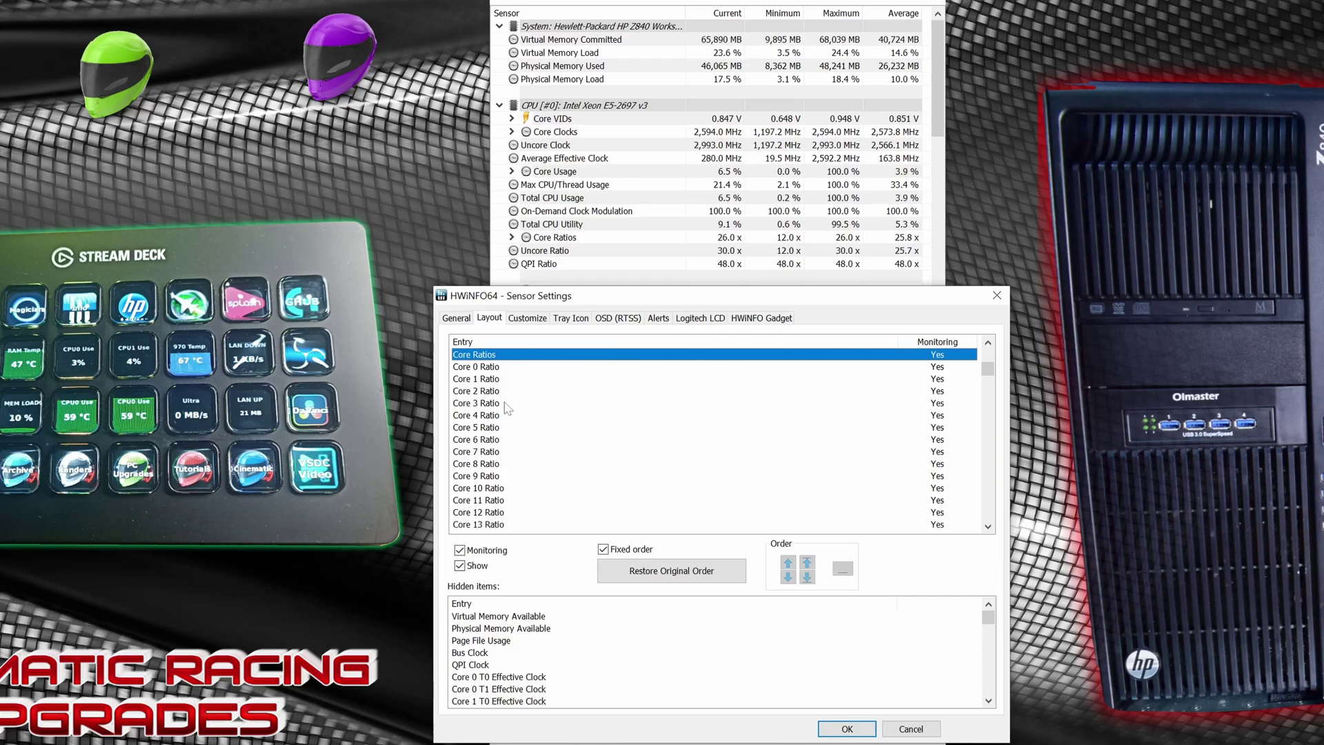
pyautogui.click(511, 381)
pyautogui.keyDown('shift'); pyautogui.click(607, 476); pyautogui.keyUp('shift')
pyautogui.press('Delete')
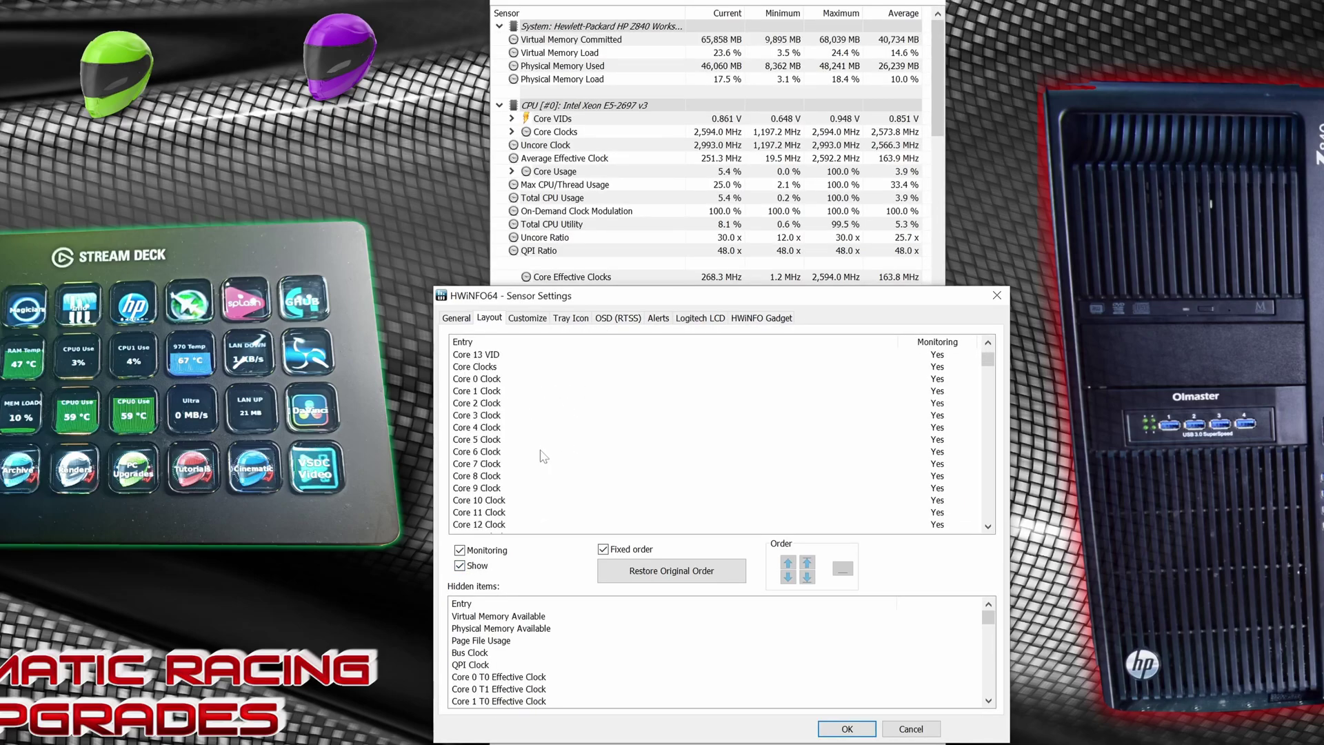
# Step: Hide a few more per-core rows and the Core VID rows starting at Core 0 VID
pyautogui.click(510, 423)
pyautogui.keyDown('shift'); pyautogui.click(501, 448); pyautogui.keyUp('shift')
pyautogui.press('Delete')
pyautogui.click(483, 416)
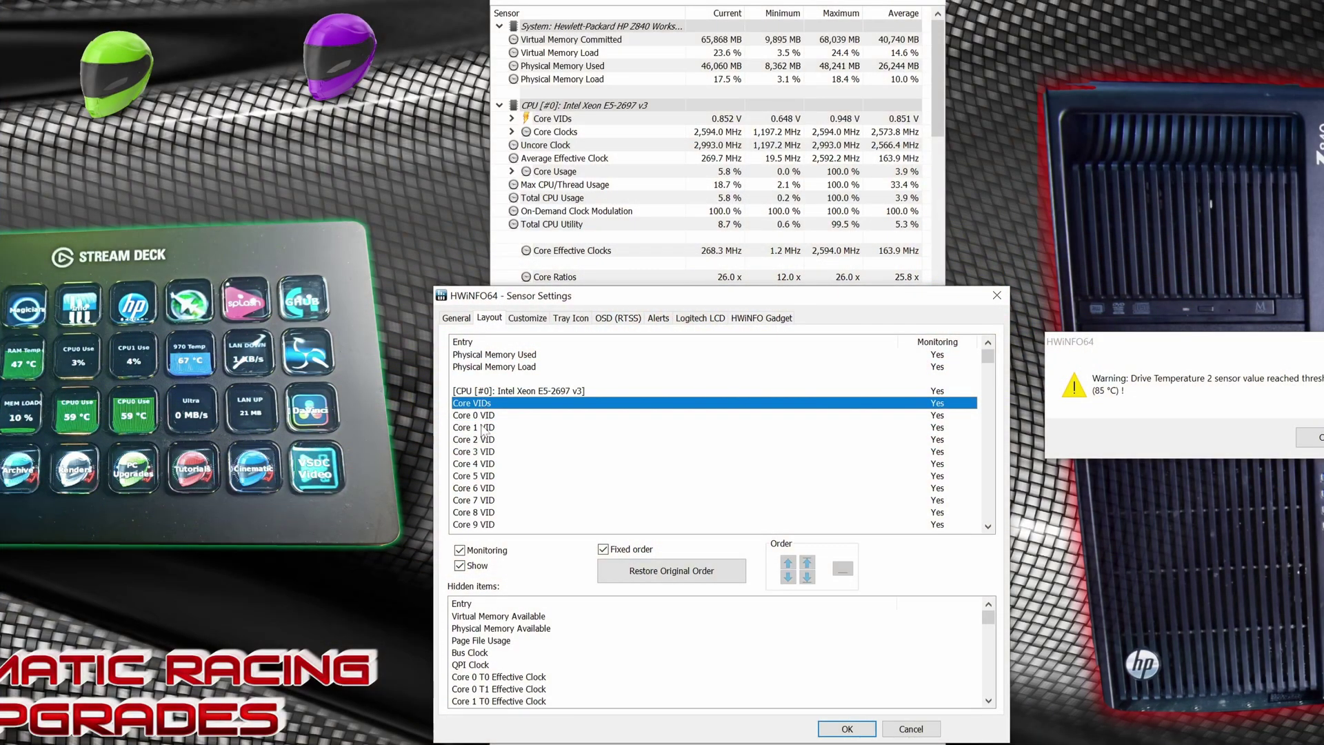
pyautogui.keyDown('shift'); pyautogui.click(511, 458); pyautogui.keyUp('shift')
pyautogui.press('Delete')
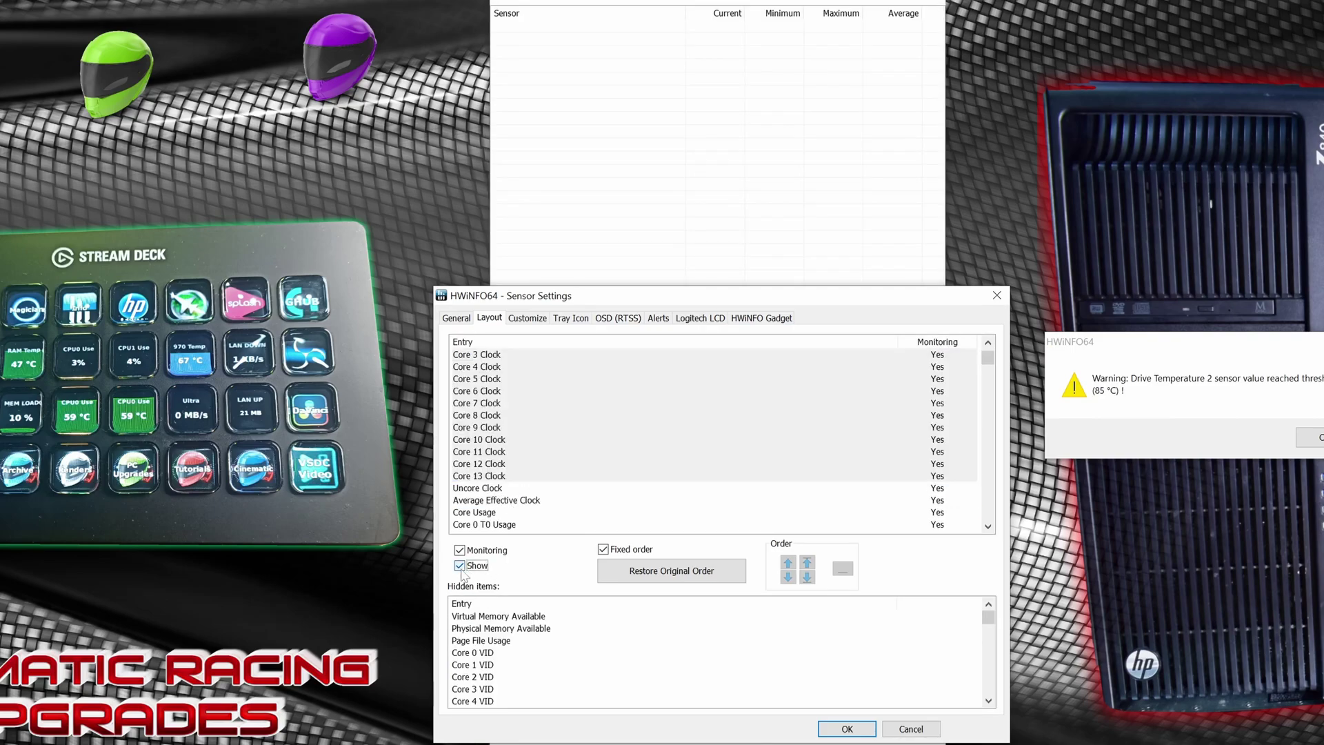
# Step: Hide the Core 7 T1–Core 13 T1 usage rows and a single remaining Core row
pyautogui.keyDown('shift'); pyautogui.click(513, 454); pyautogui.keyUp('shift')
pyautogui.press('Delete')
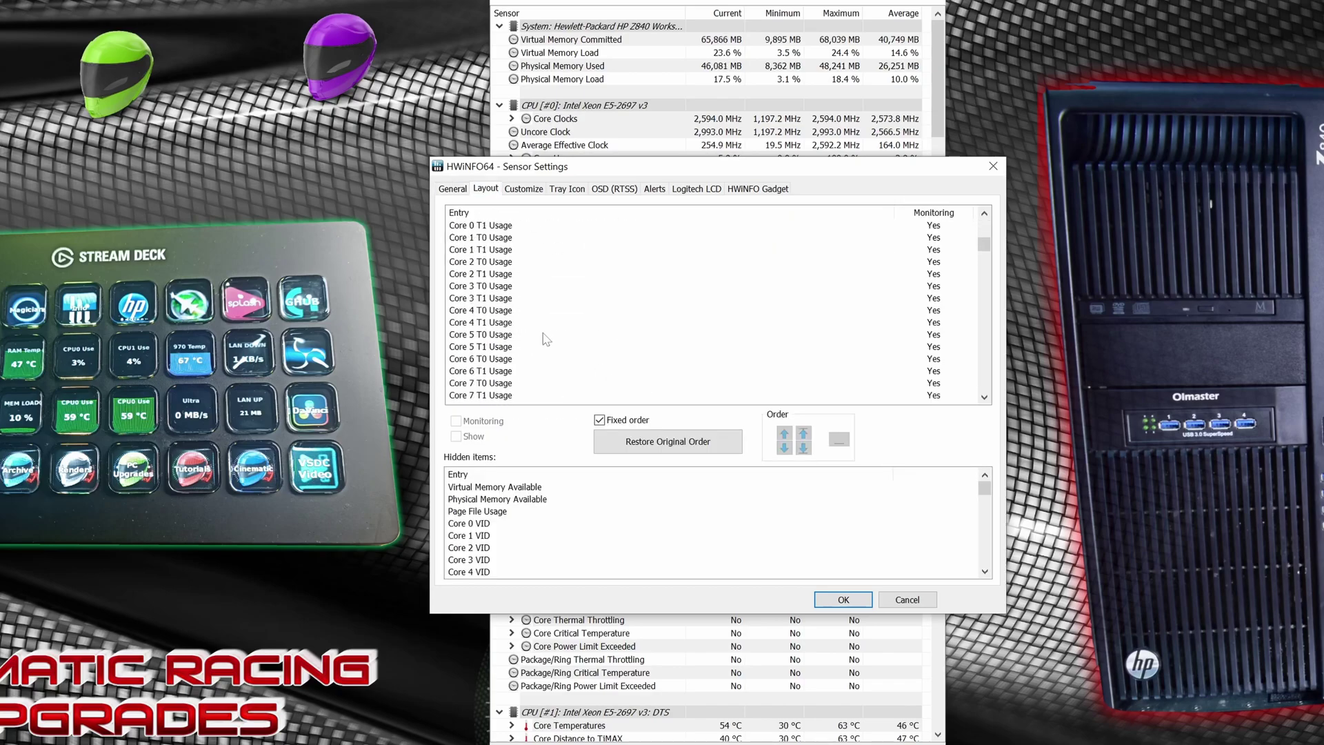
pyautogui.scroll(3, 544, 338)
pyautogui.keyDown('shift'); pyautogui.click(524, 318); pyautogui.keyUp('shift')
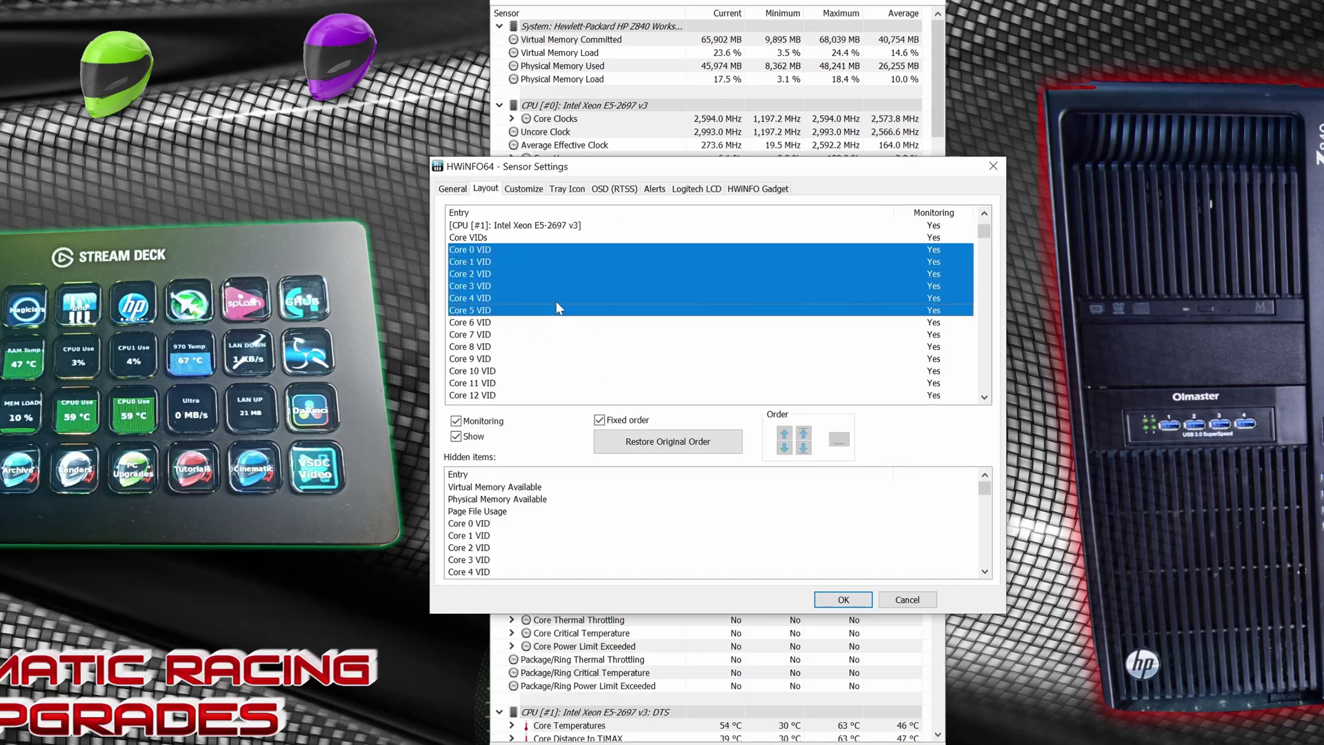
pyautogui.press('Delete')
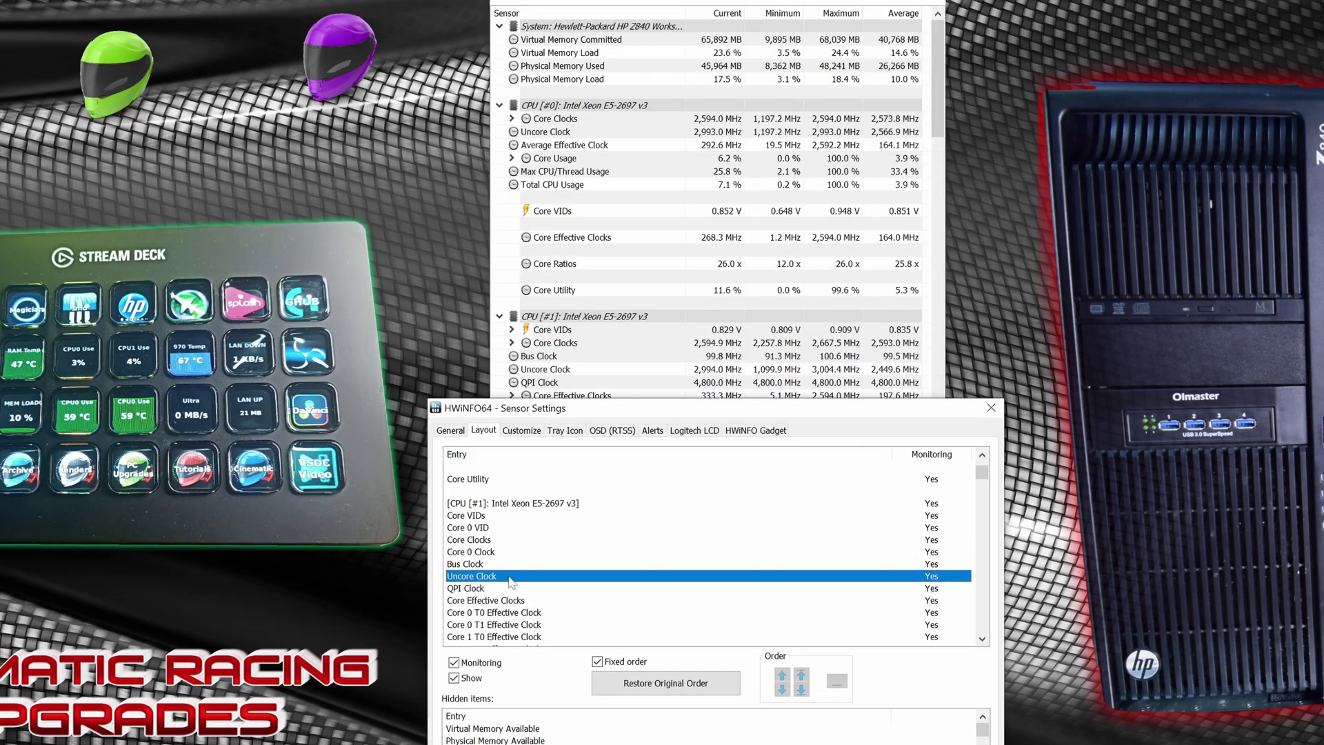
# Step: Hide QPI Clock, the effective-clock rows and the Core 7 T0–Core 13 T1 Utility rows
pyautogui.moveTo(511, 587); pyautogui.dragTo(499, 544)
pyautogui.press('Delete')
pyautogui.press('Delete')
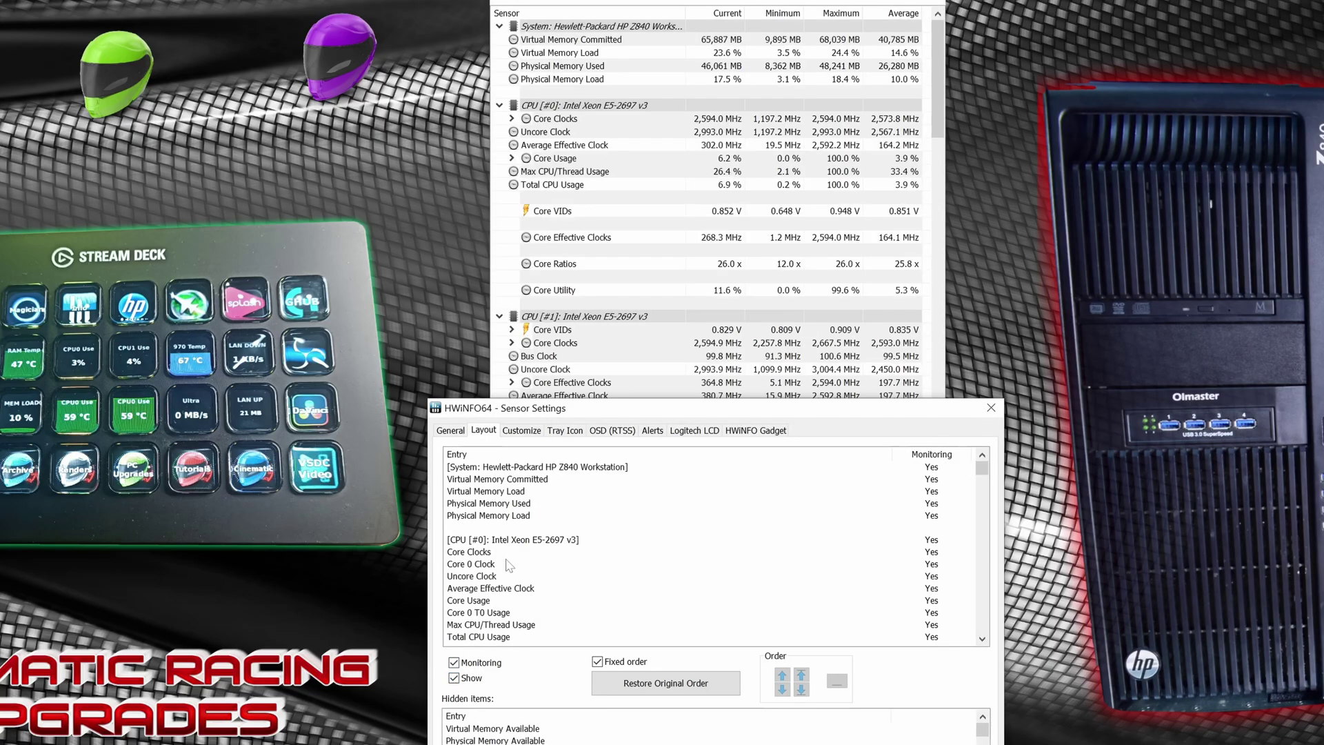
pyautogui.moveTo(494, 464); pyautogui.dragTo(503, 617)
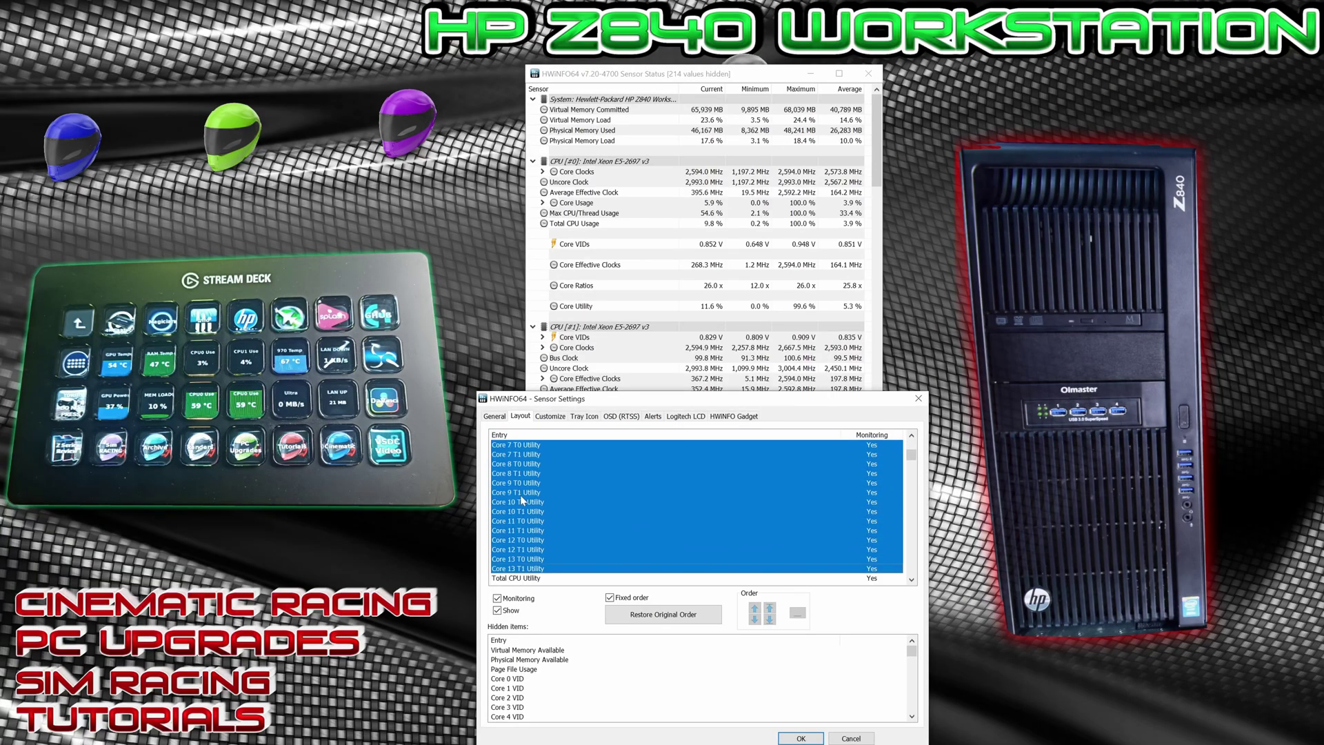
pyautogui.press('Delete')
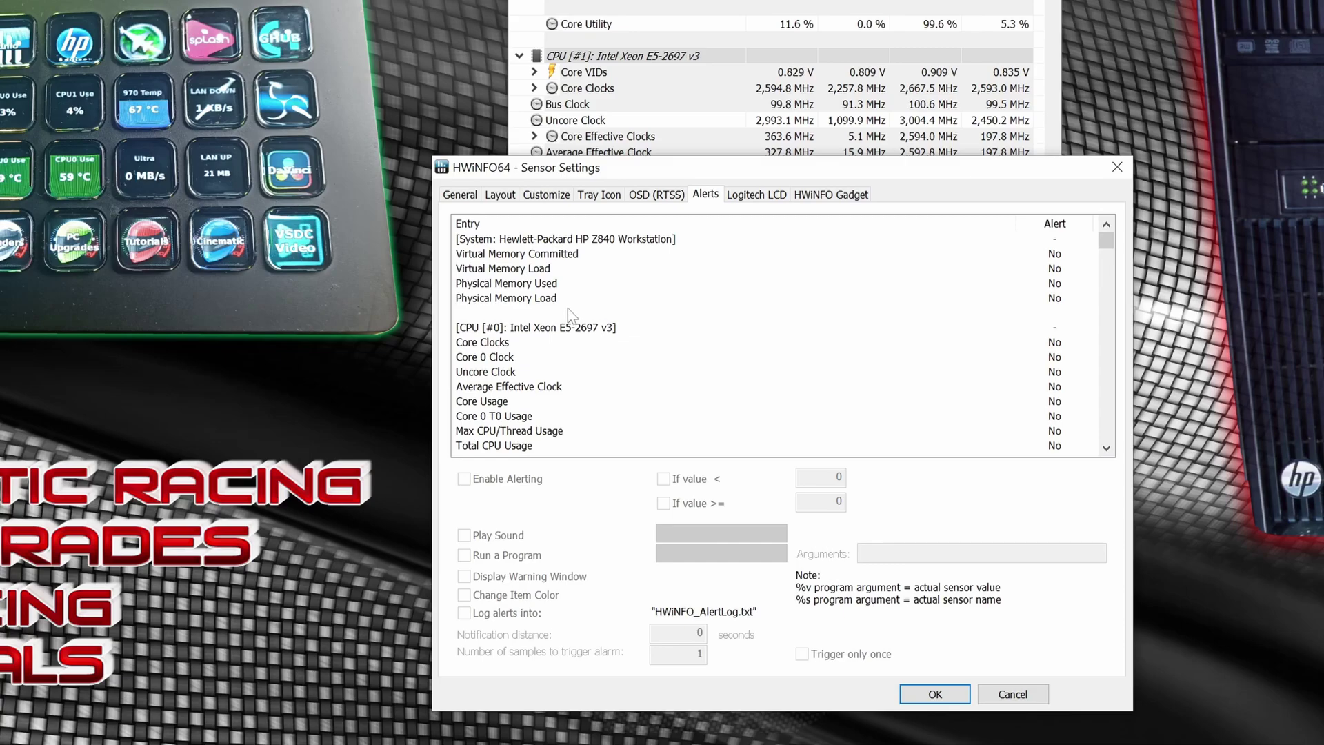
# Step: Make the Drive Temperature 2 alert play a sound instead of a warning window, at 86 or higher
pyautogui.click(510, 393)
pyautogui.scroll(-5, 513, 392)
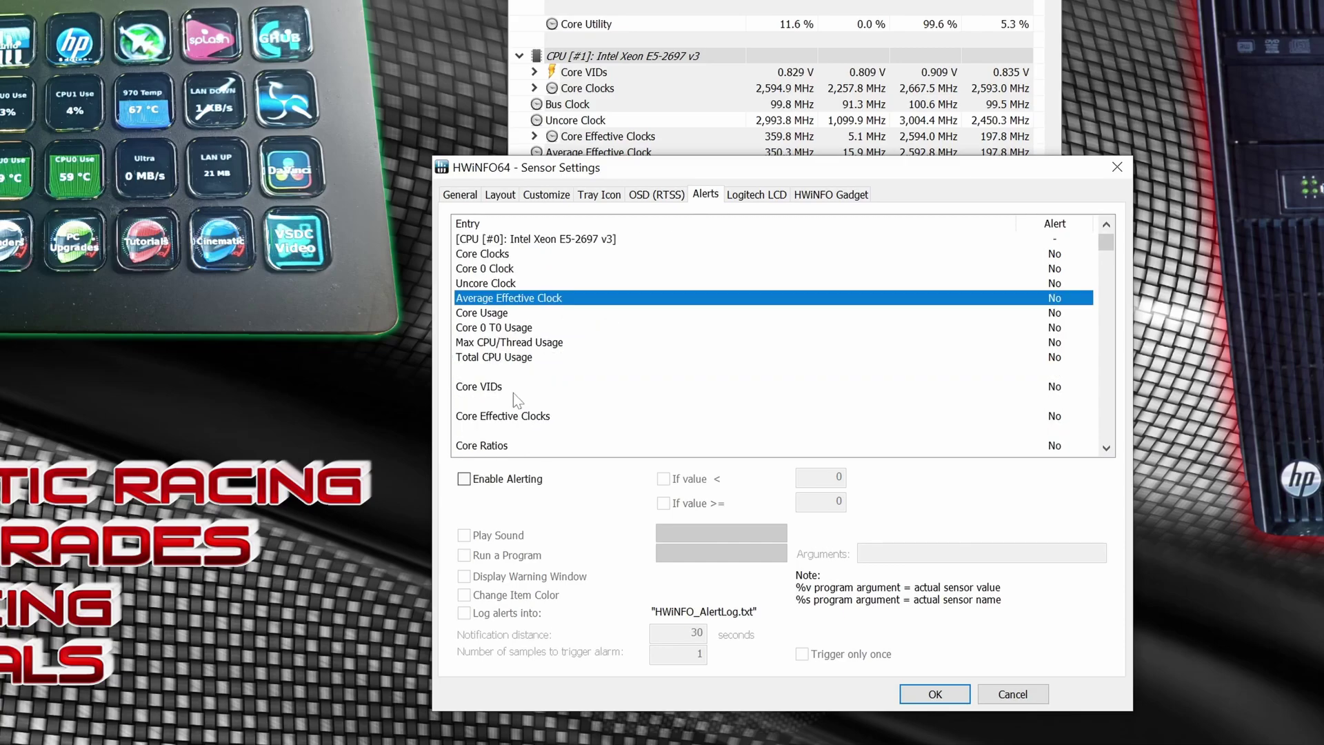
pyautogui.moveTo(1098, 248); pyautogui.dragTo(1074, 354)
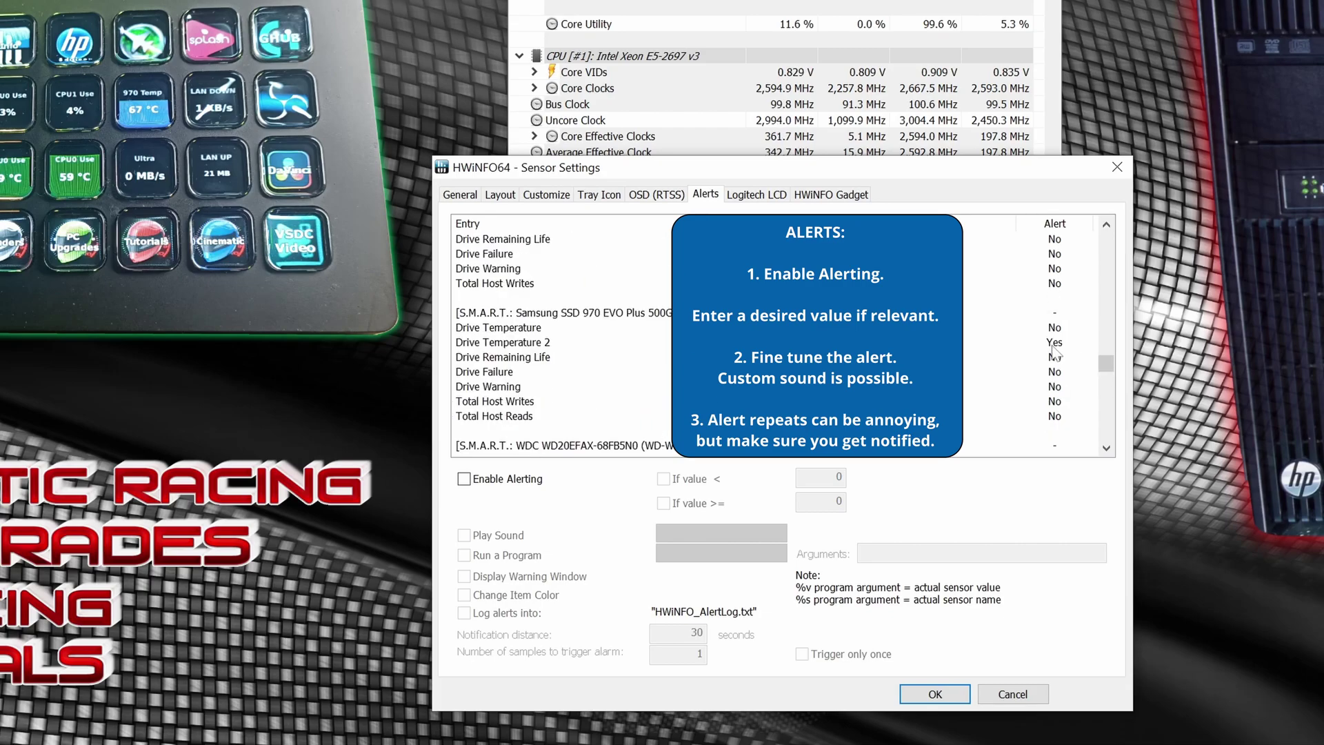
pyautogui.click(1054, 345)
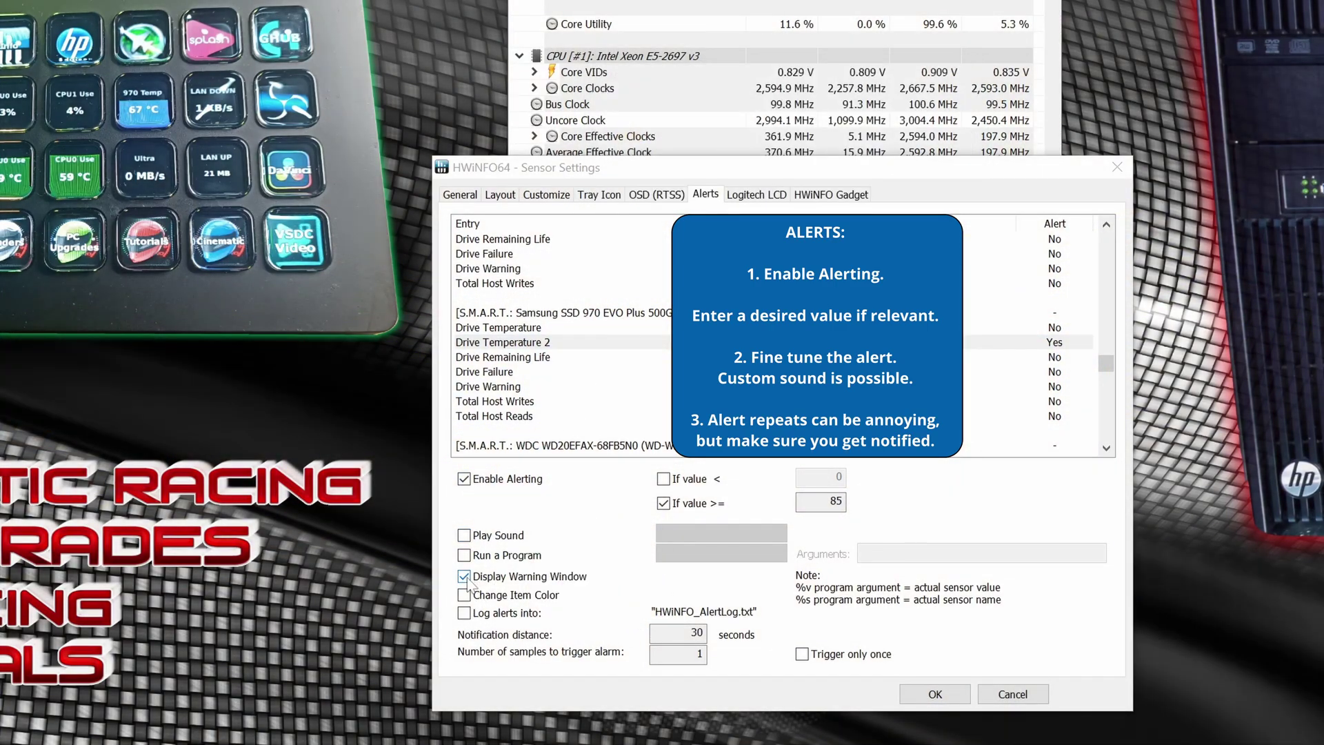
pyautogui.click(467, 578)
pyautogui.click(464, 536)
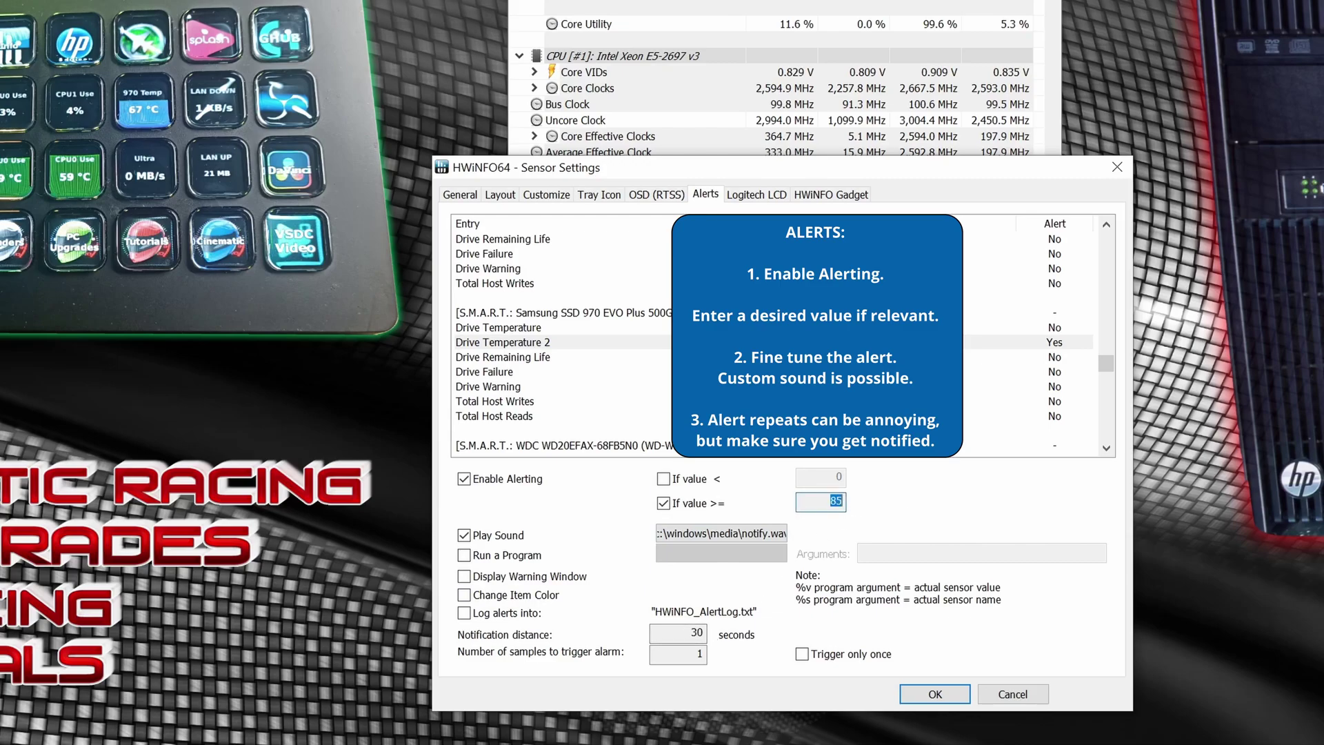
pyautogui.write('86')
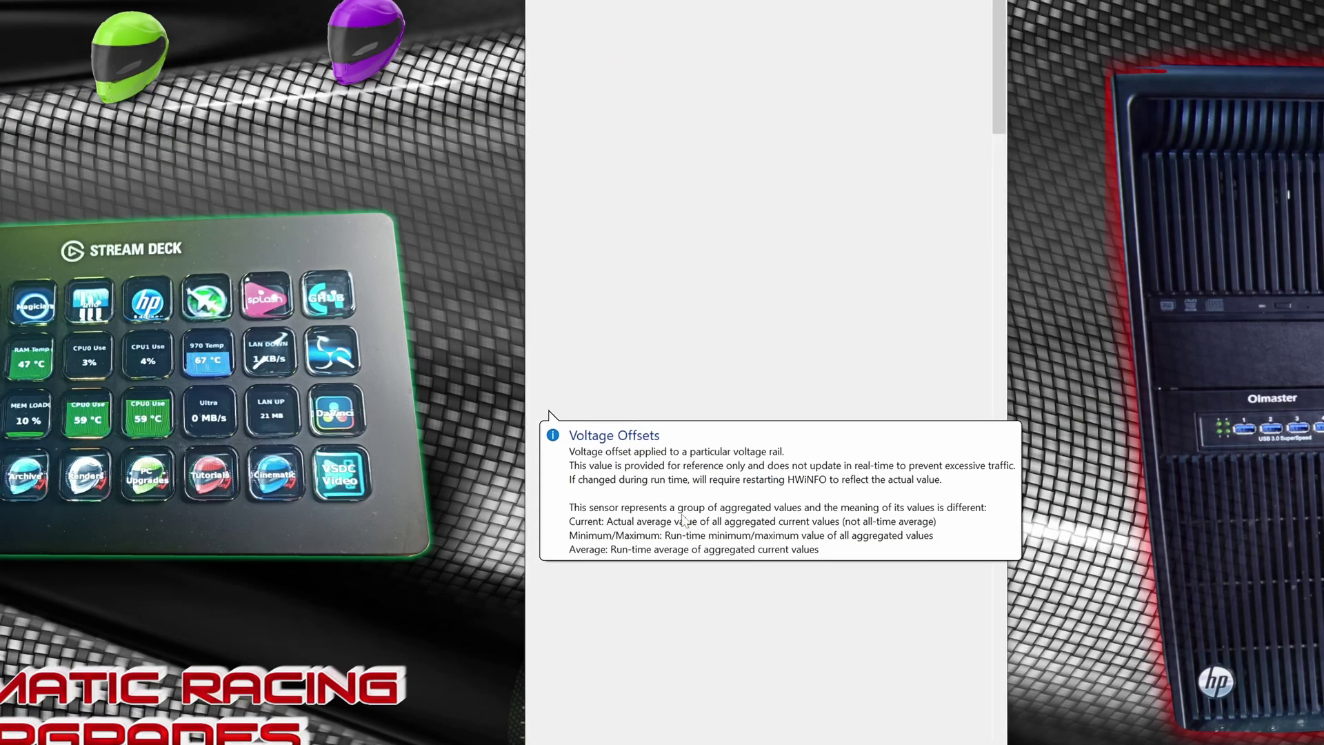
# Step: Collapse the CPU #0/#1 C-State, Memory Timings and CPU #0/#1 performance sections
pyautogui.scroll(-5, 686, 546)
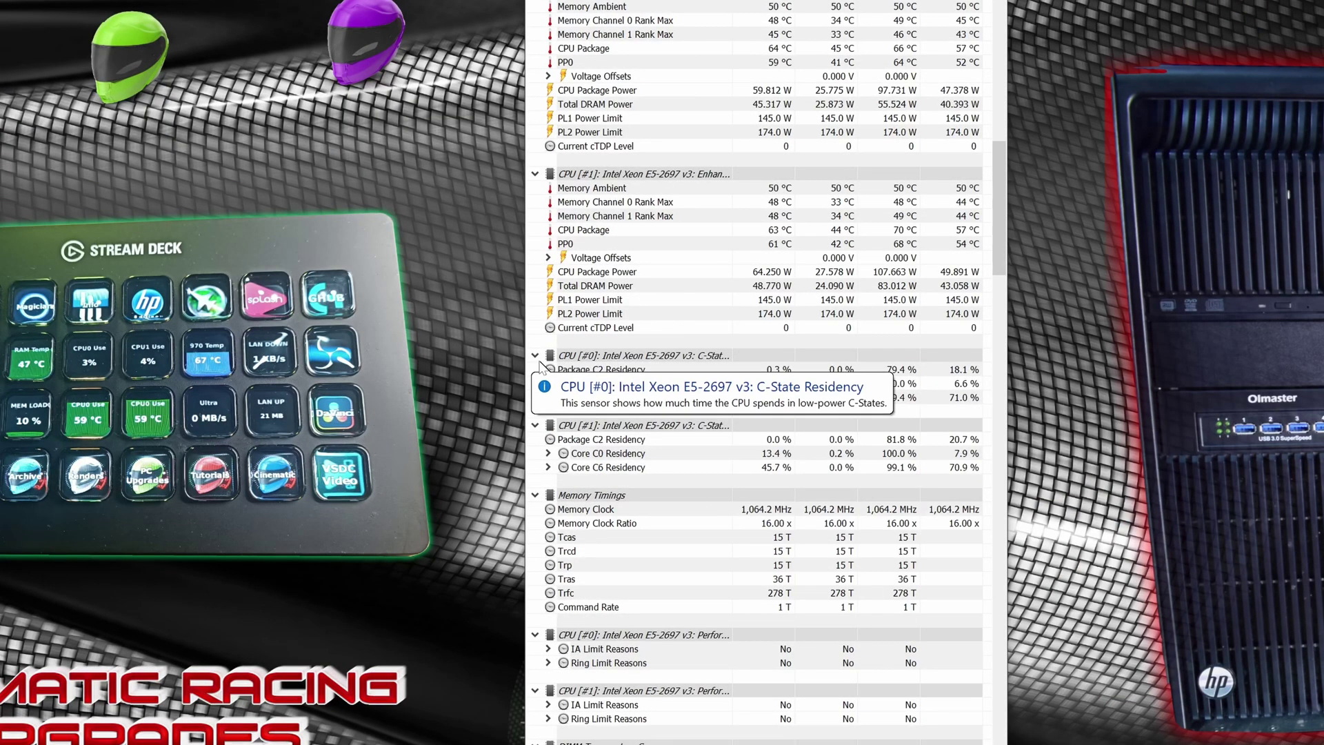
pyautogui.click(535, 355)
pyautogui.click(534, 370)
pyautogui.scroll(-2, 534, 369)
pyautogui.click(535, 328)
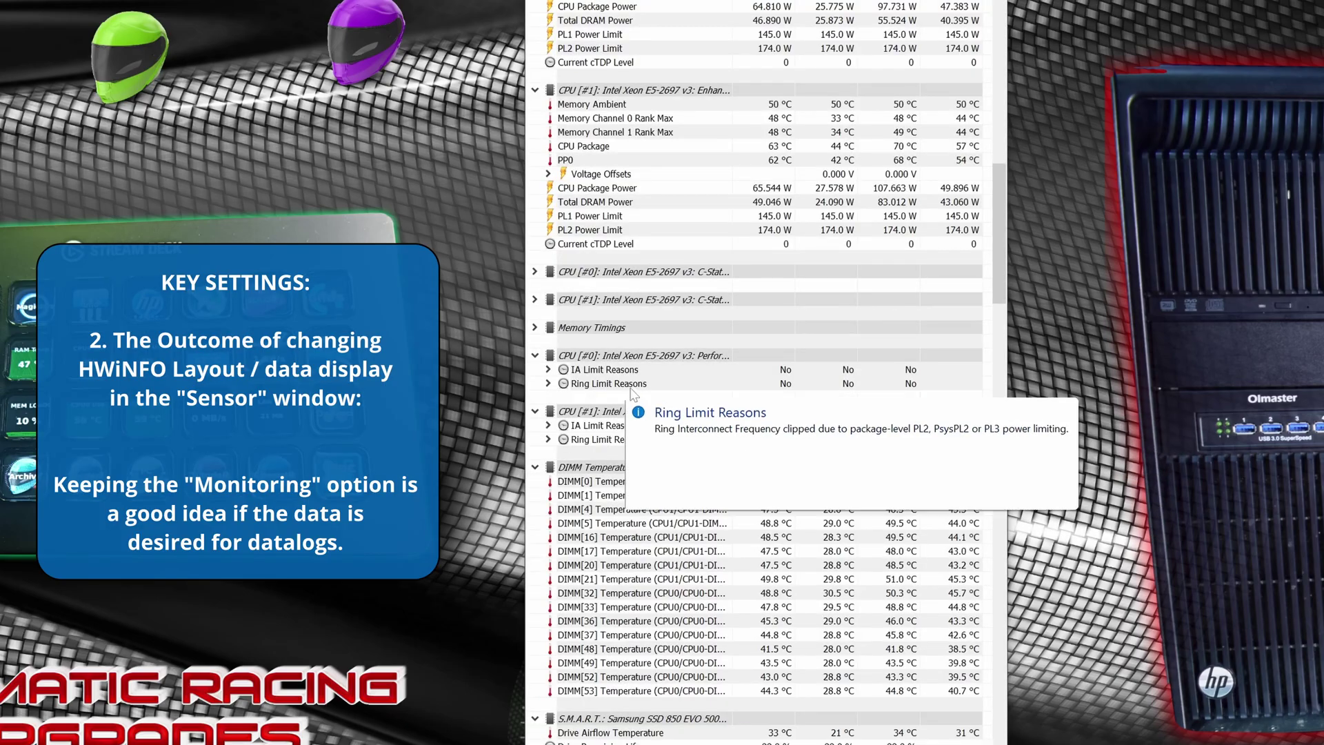
pyautogui.click(534, 355)
pyautogui.click(535, 382)
# Step: Collapse the DIMM Temperature Sensor, Samsung SSD 850 EVO and both Samsung SSD 980 1TB sections
pyautogui.scroll(-4, 889, 430)
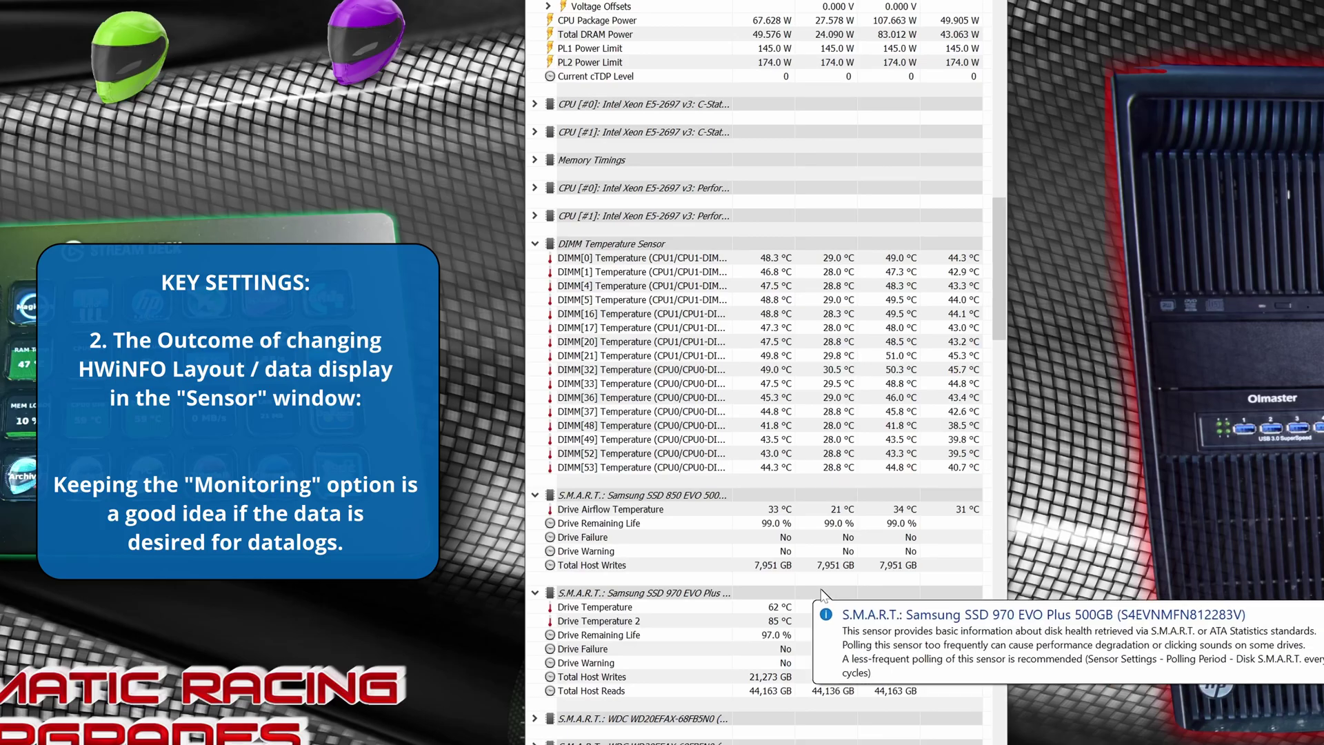
pyautogui.click(534, 244)
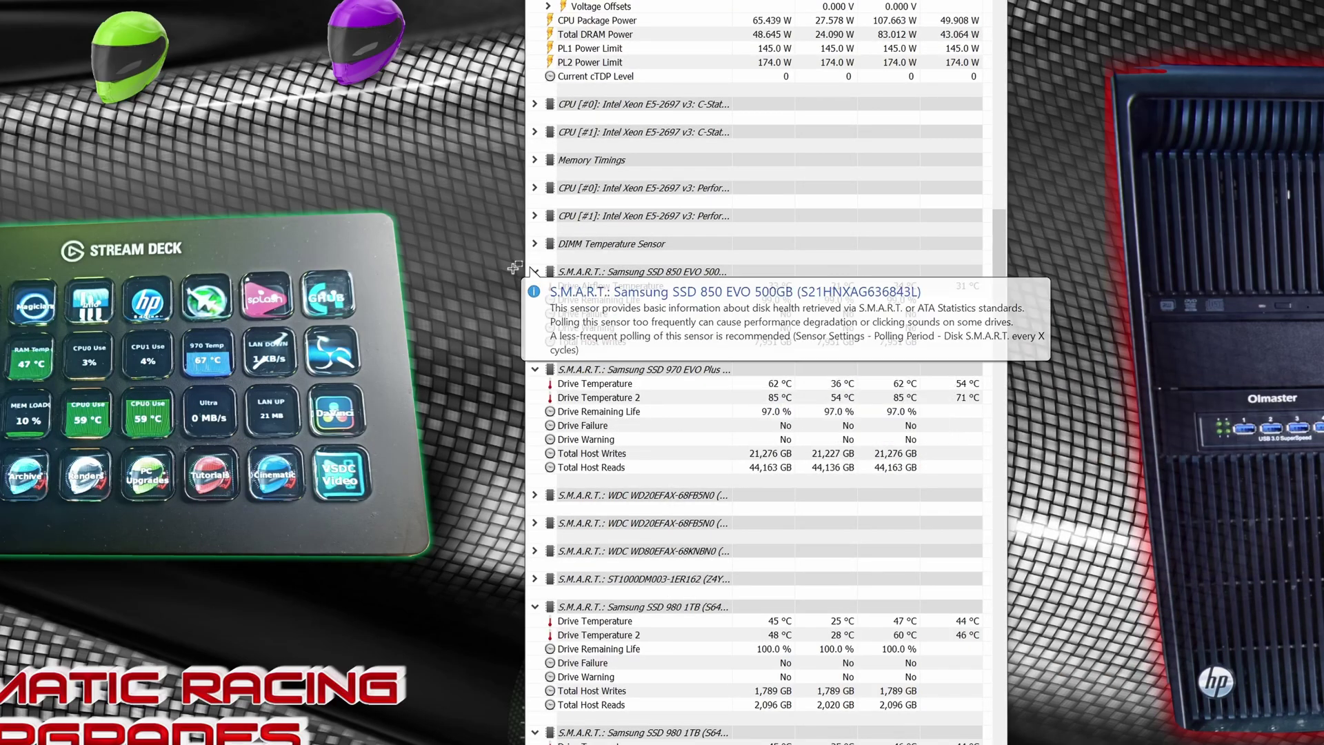
pyautogui.click(535, 271)
pyautogui.scroll(-4, 890, 331)
pyautogui.click(534, 369)
pyautogui.click(534, 397)
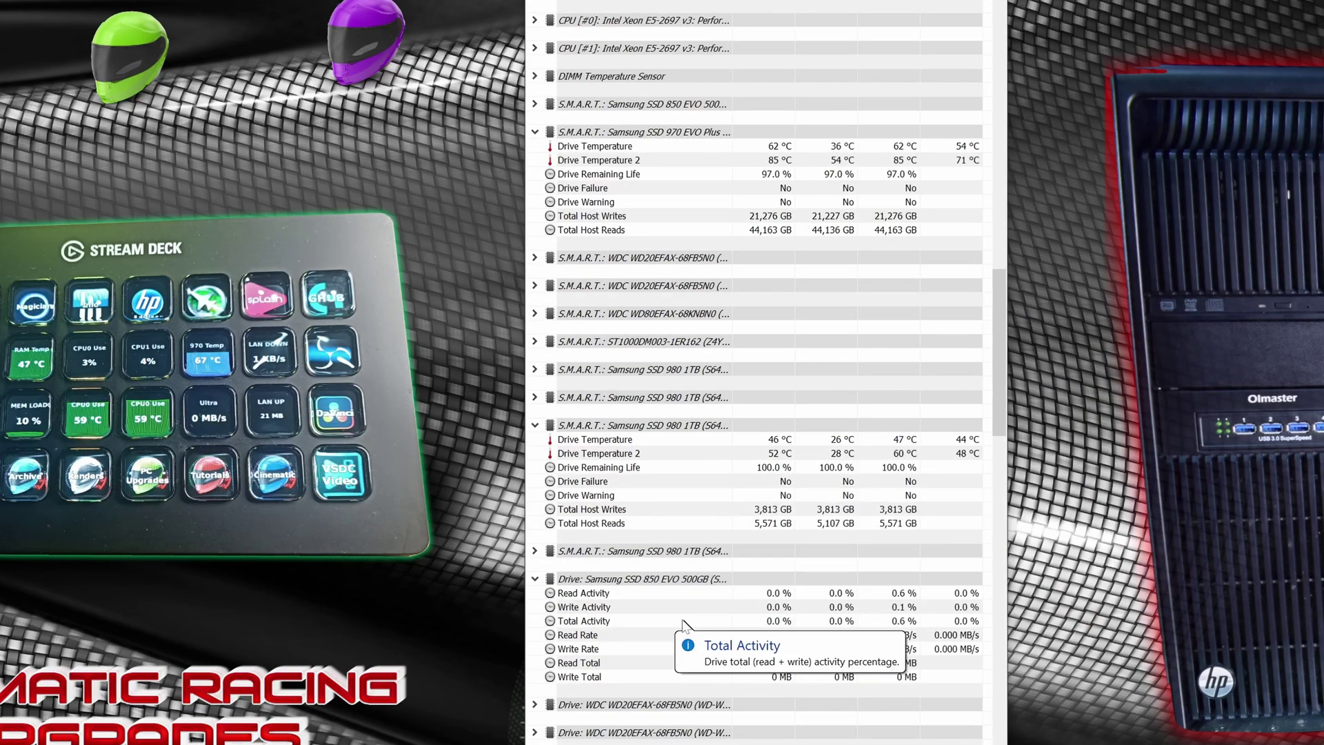
pyautogui.scroll(-15, 674, 449)
pyautogui.scroll(-10, 674, 449)
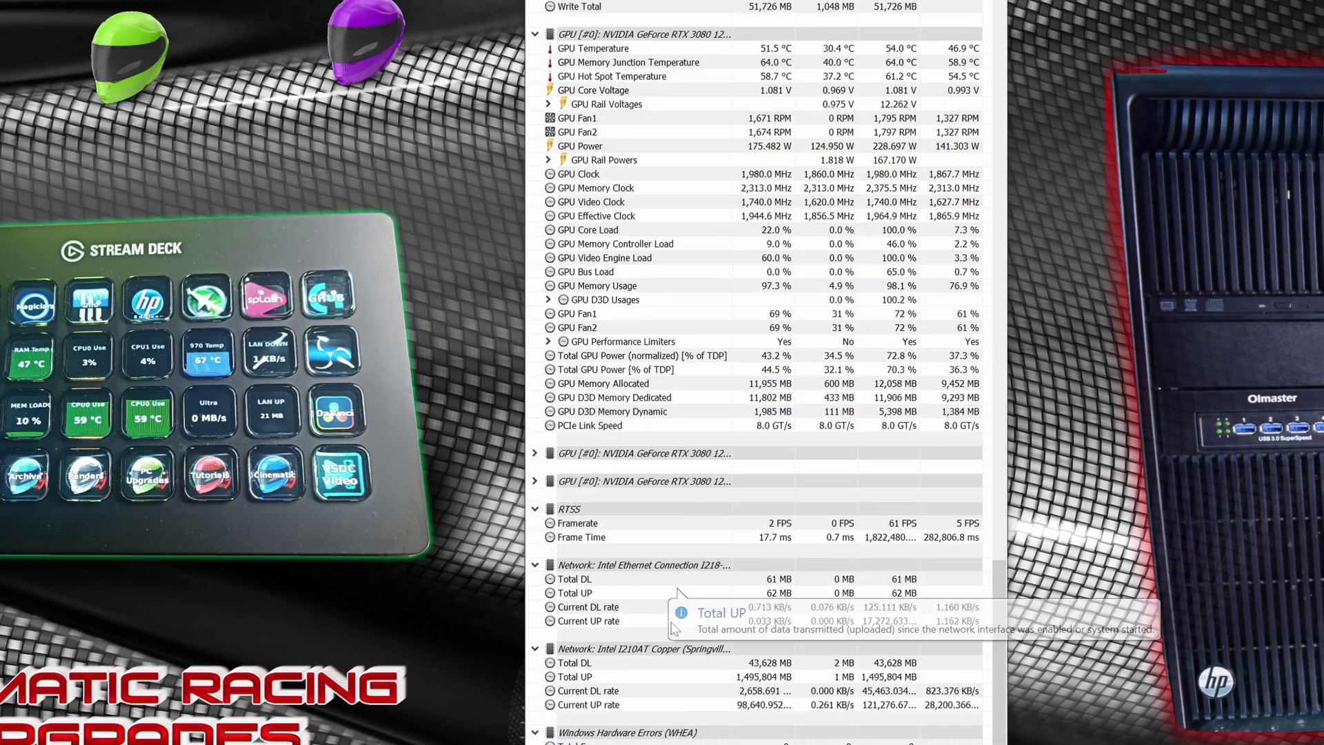
pyautogui.scroll(15, 529, 569)
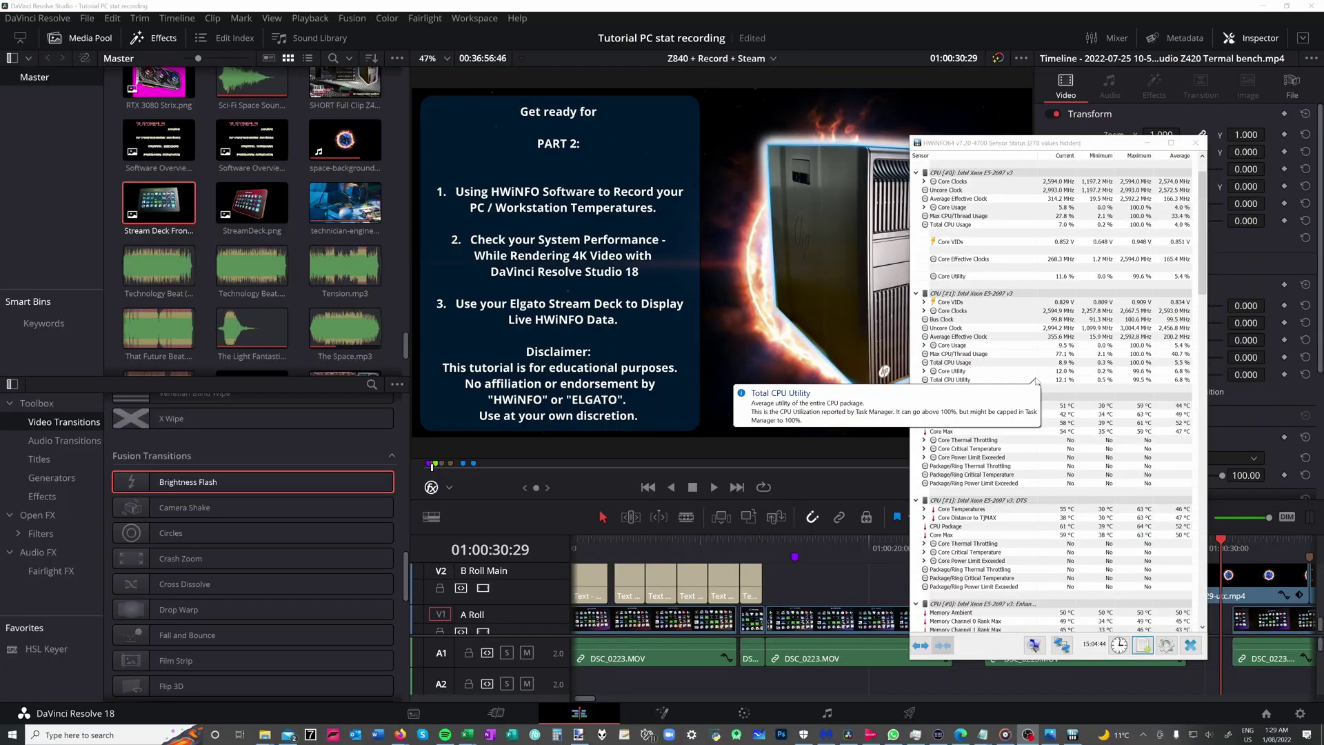
# Step: Start logging to 'Tutorial - HP Z840 Datalog DaVinci Render 01-08-2022' in the 4 Tutorials folder
pyautogui.click(1144, 645)
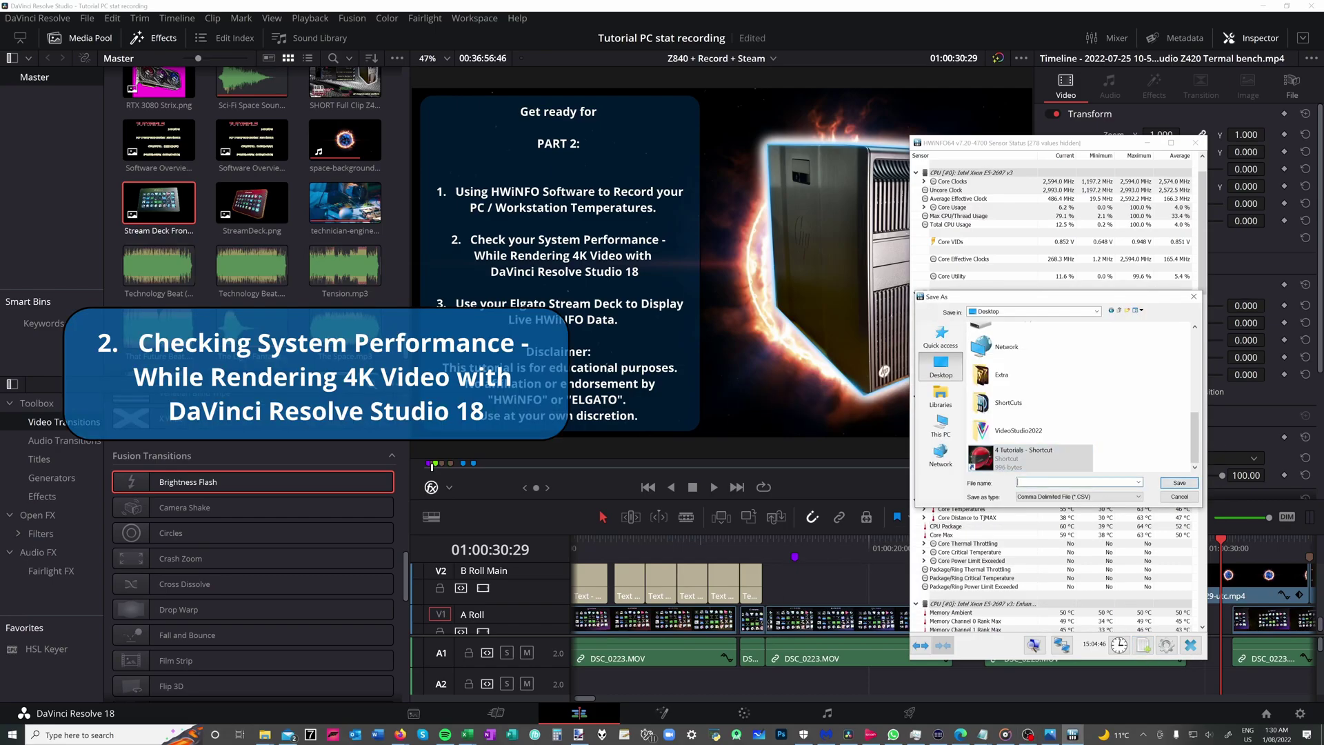
pyautogui.doubleClick(1039, 458)
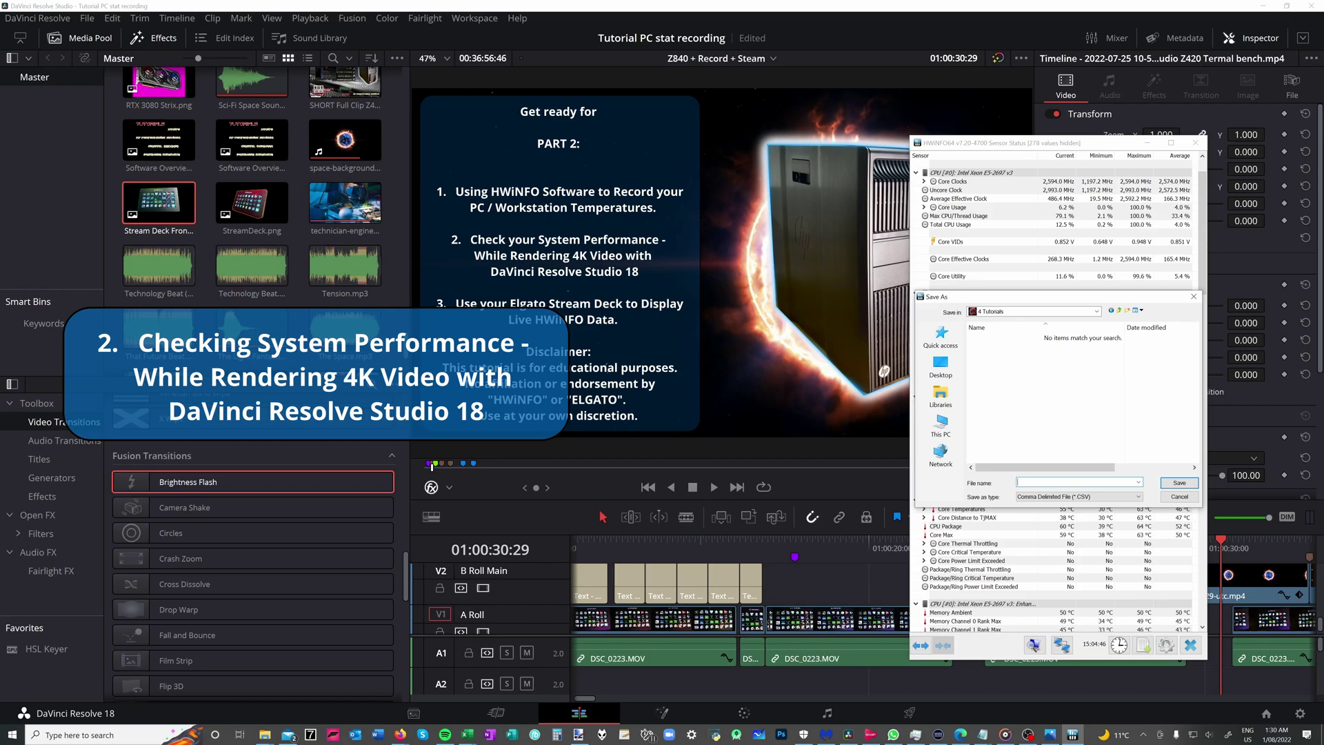
pyautogui.write('Tuo')
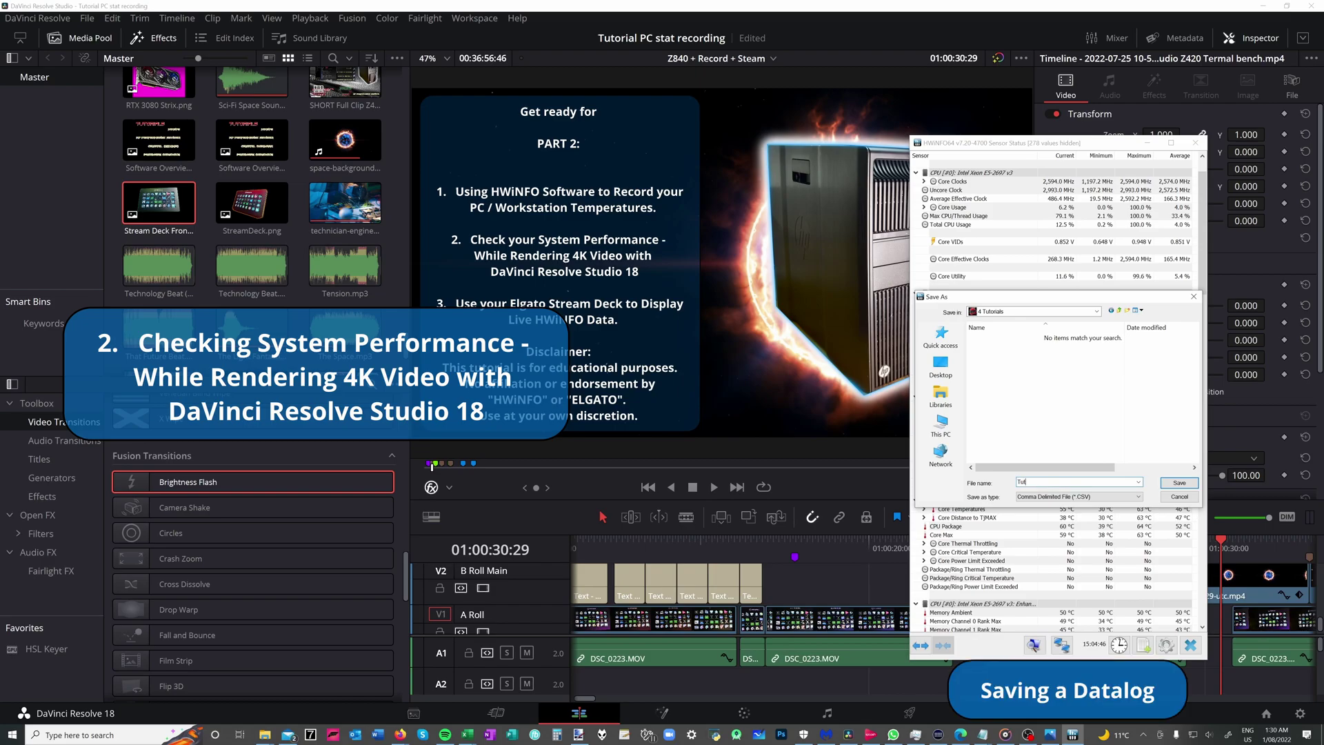
pyautogui.write('orial')
pyautogui.write(' -')
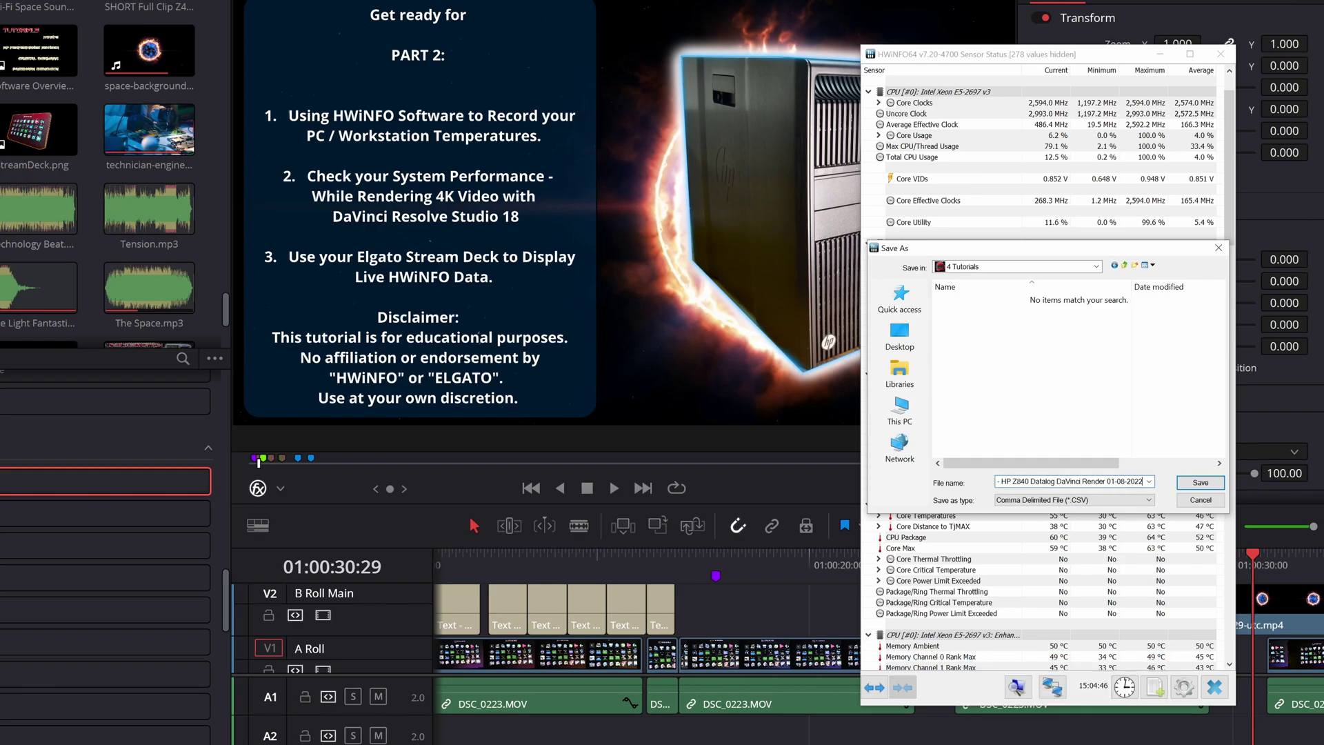
pyautogui.press('Return')
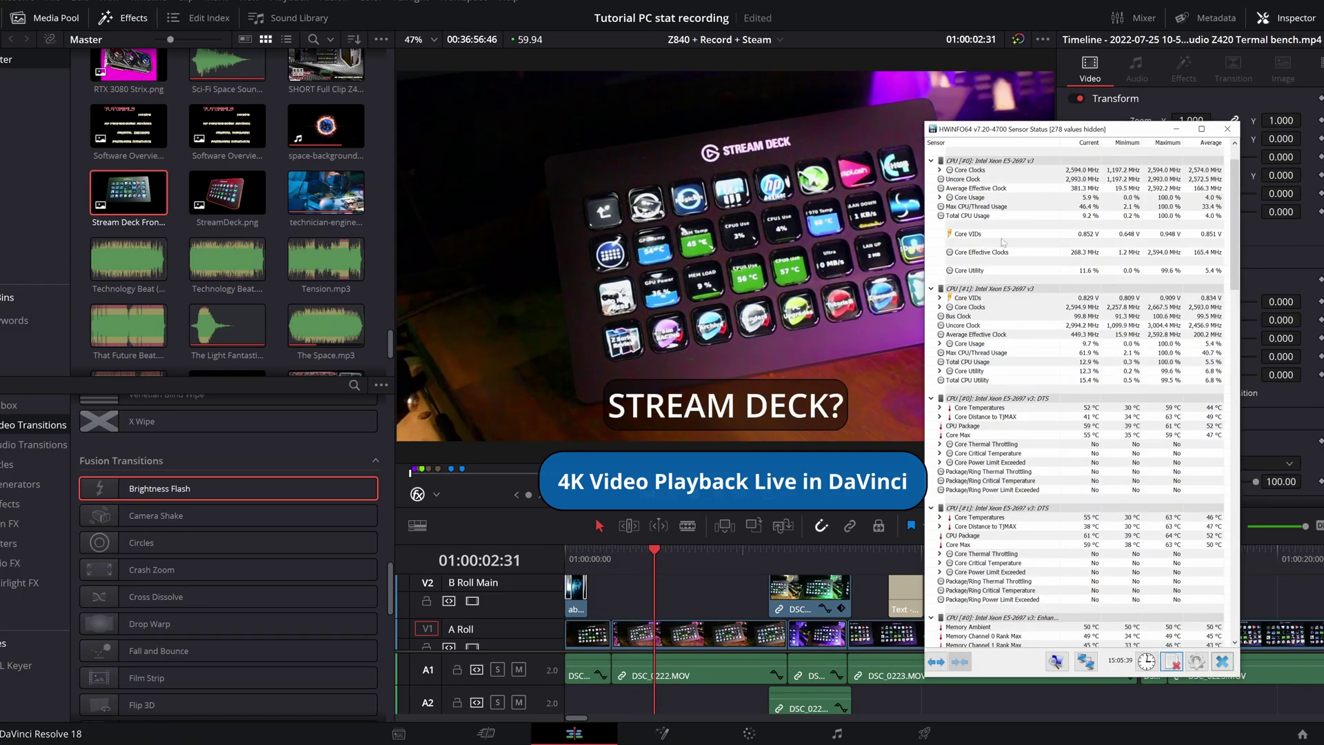
# Step: Watch the HWiNFO readings during playback, then bring up the GPU Temp key's HWiNFO settings in Stream Deck
pyautogui.scroll(-13, 1232, 267)
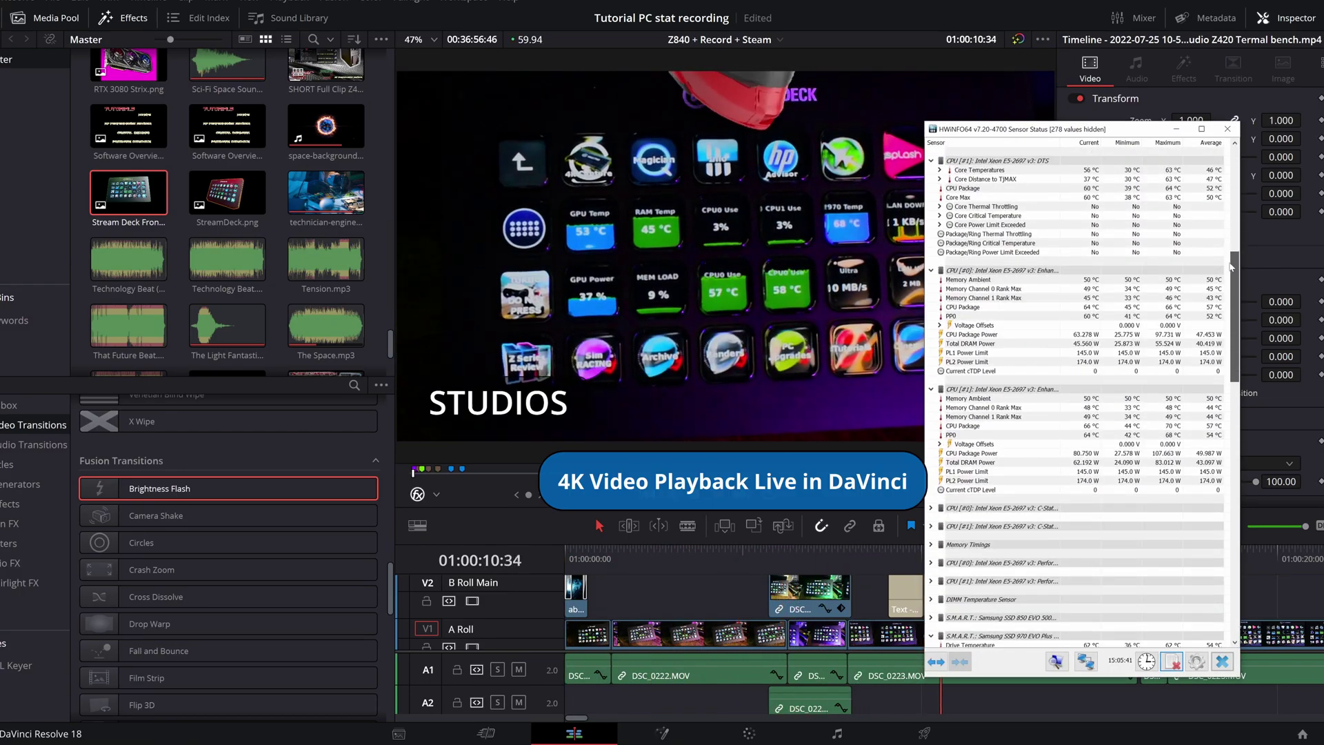
pyautogui.scroll(-10, 1232, 267)
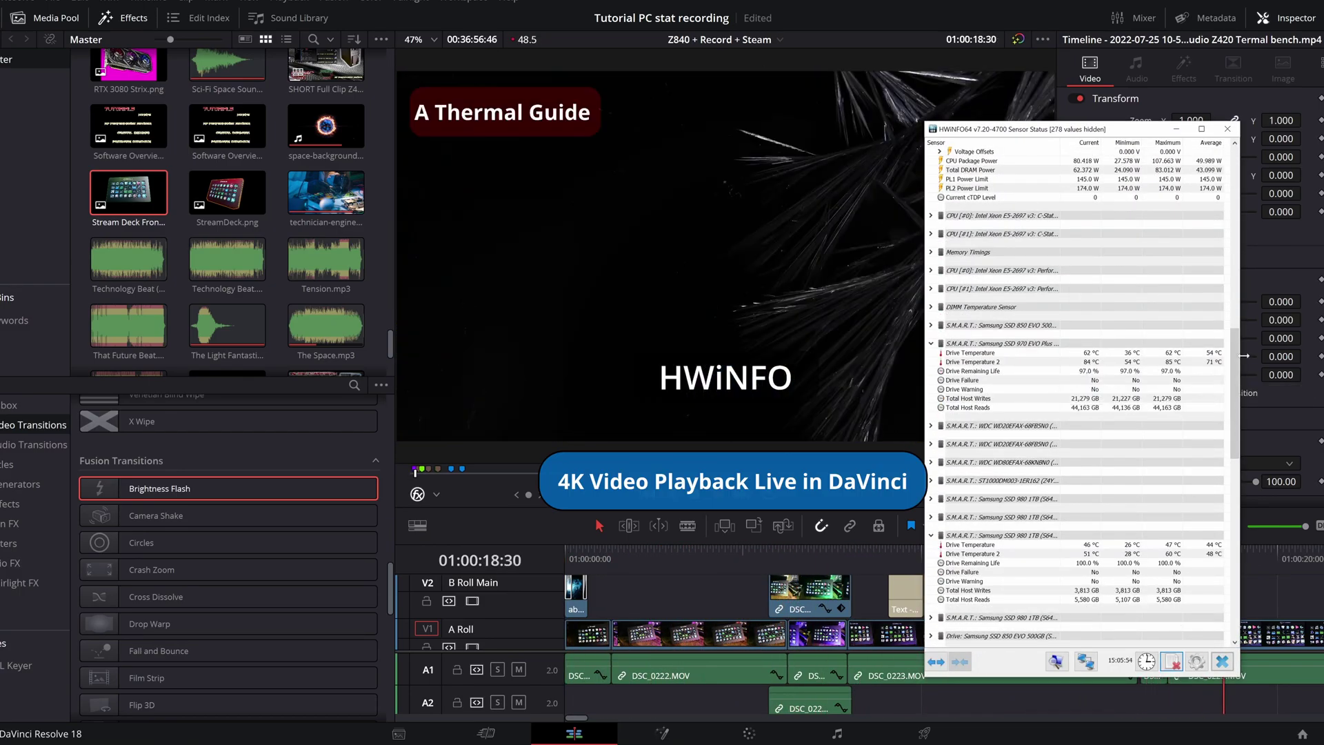
pyautogui.scroll(-15, 1245, 356)
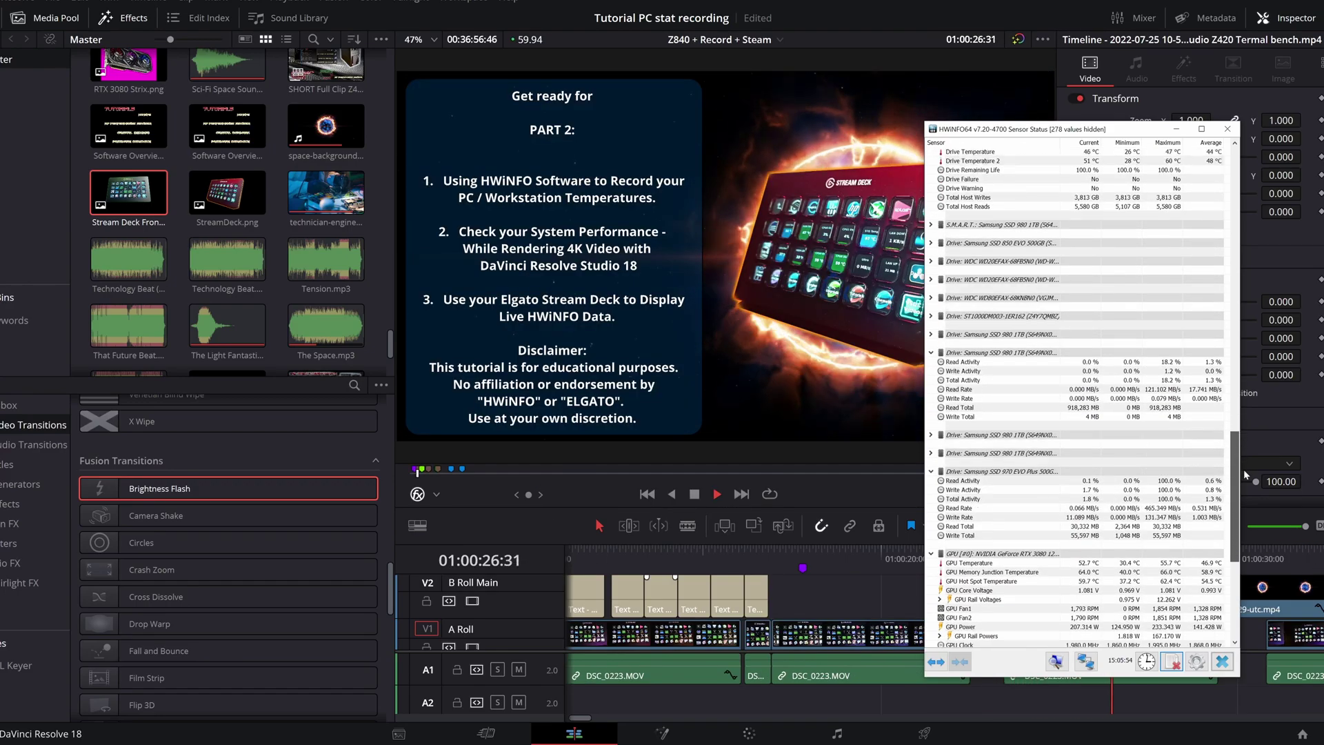
pyautogui.scroll(20, 1244, 474)
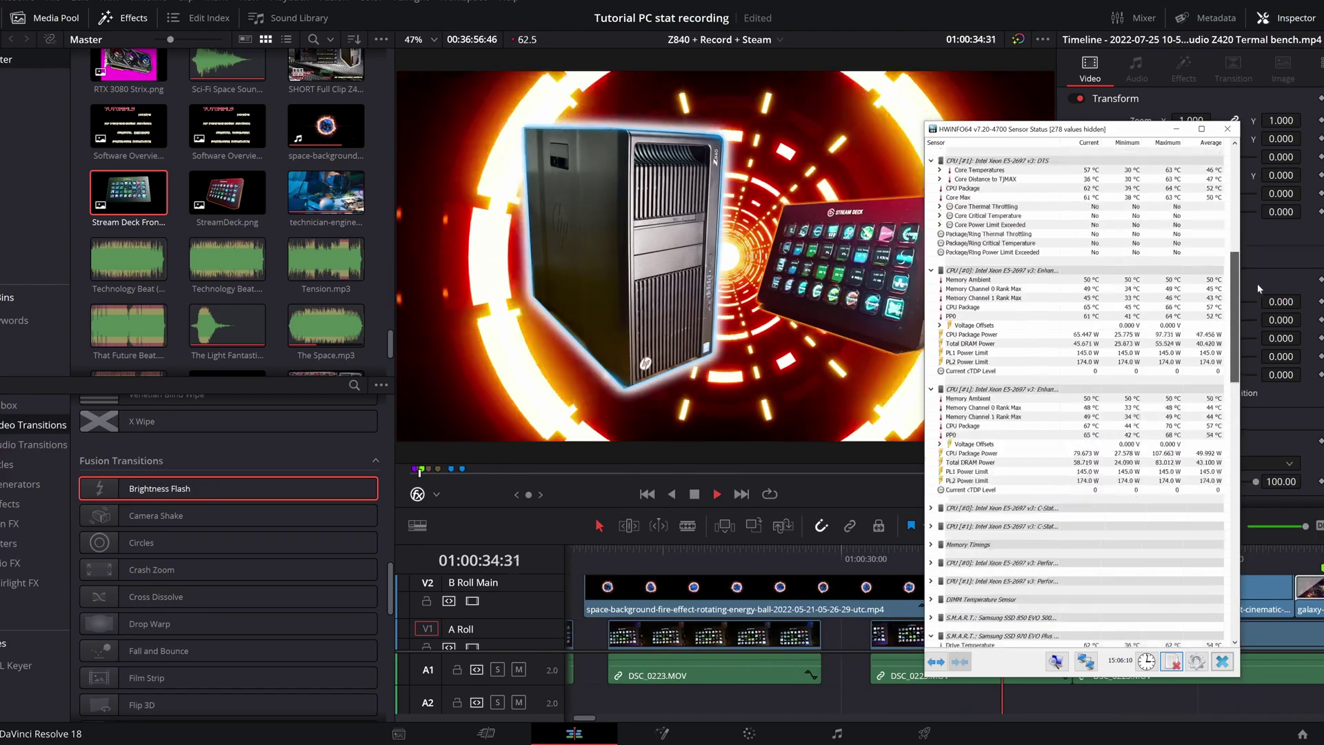
pyautogui.scroll(-2, 1237, 370)
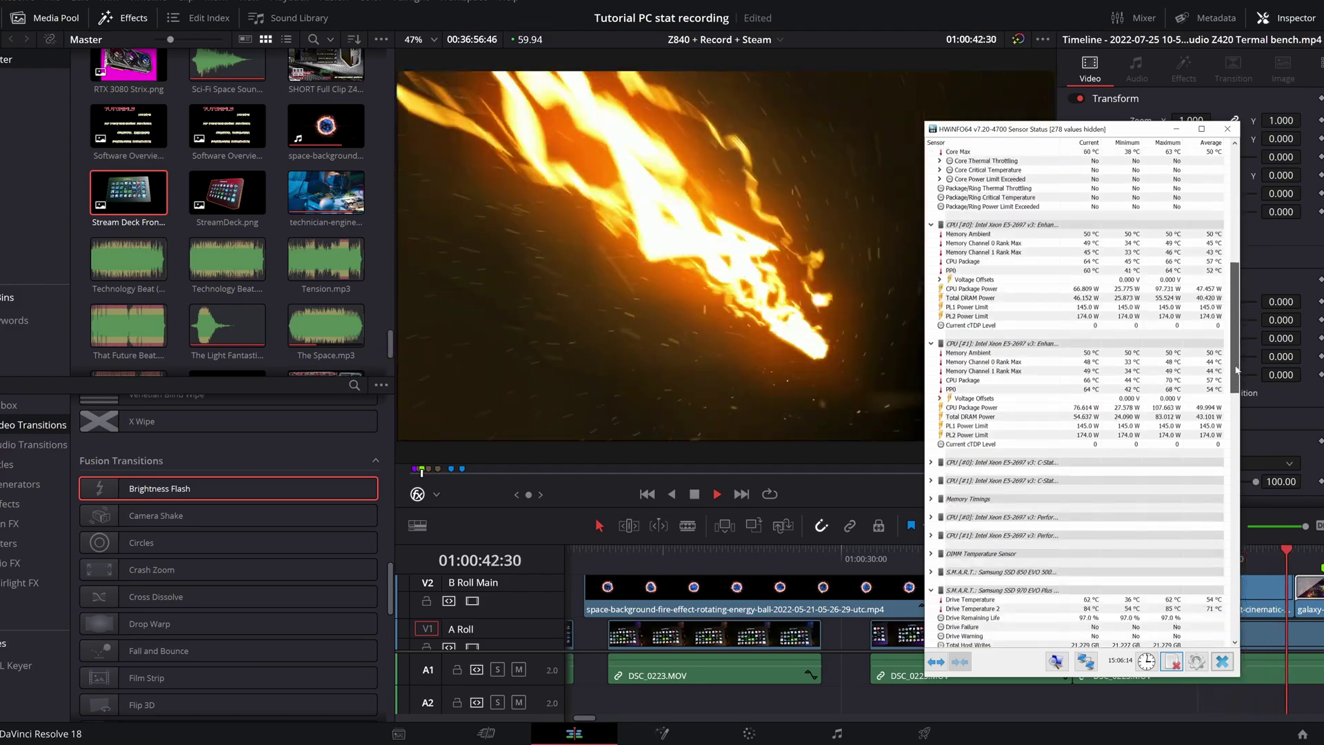
pyautogui.scroll(-1, 1236, 370)
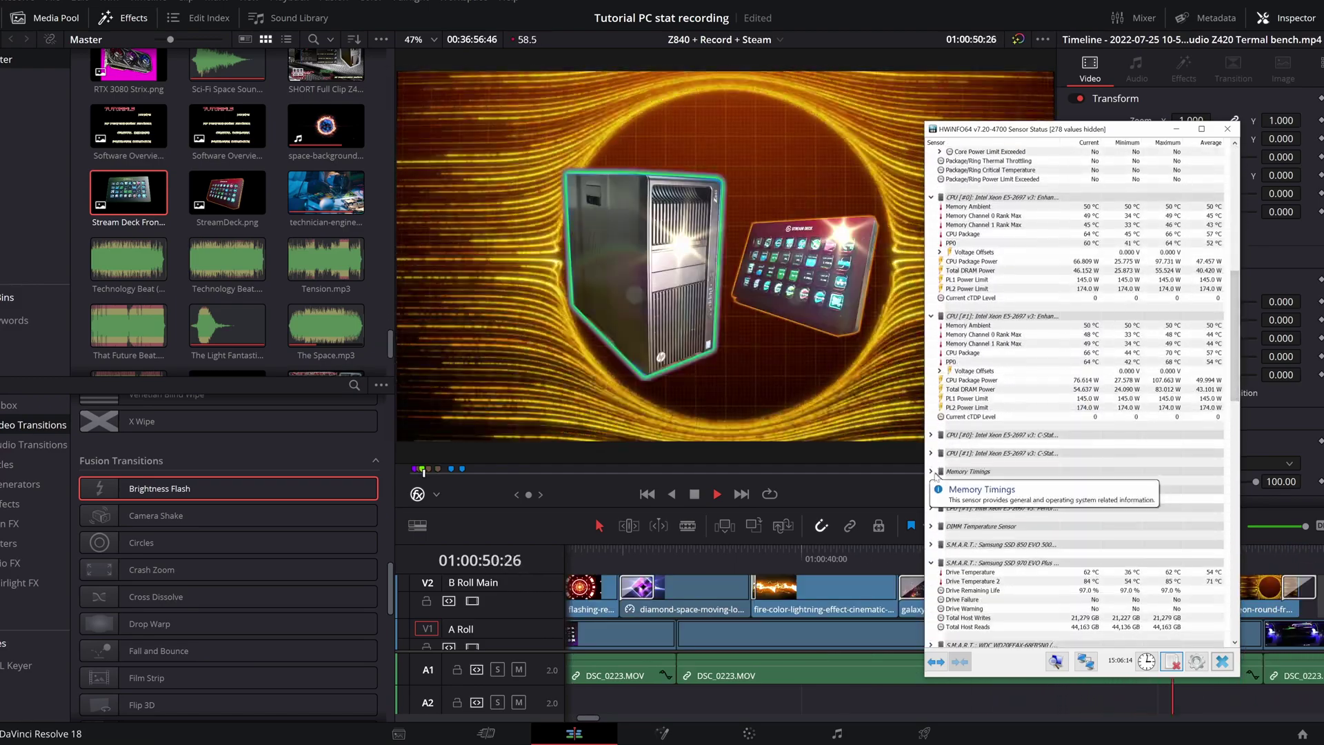
pyautogui.scroll(-5, 936, 476)
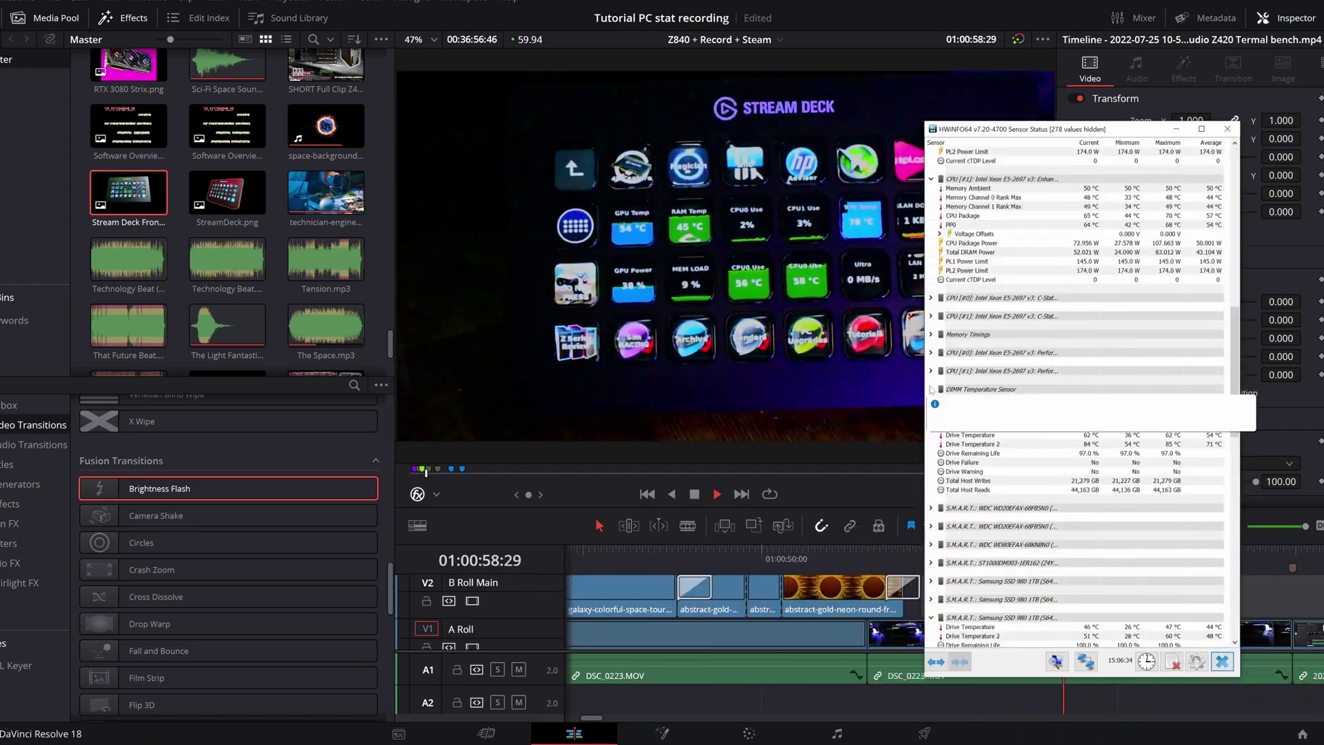
pyautogui.scroll(-7, 1034, 442)
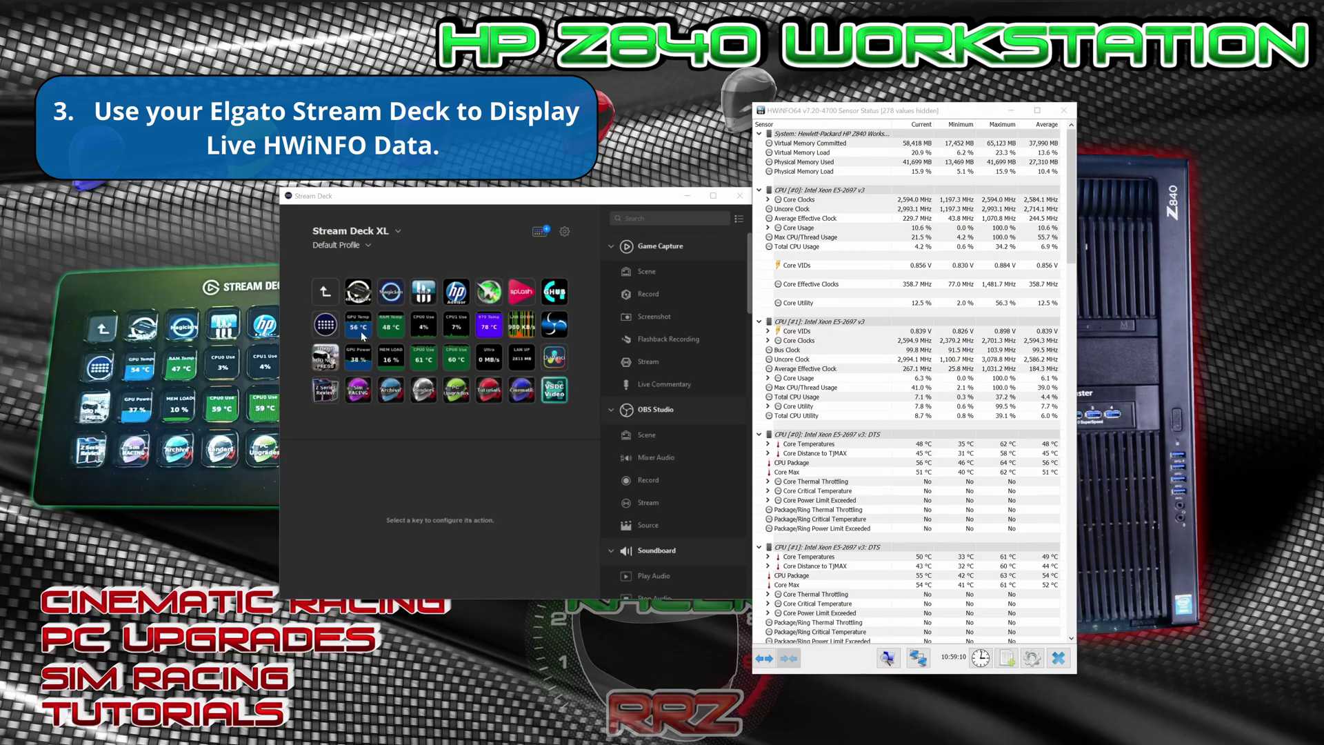
pyautogui.click(363, 336)
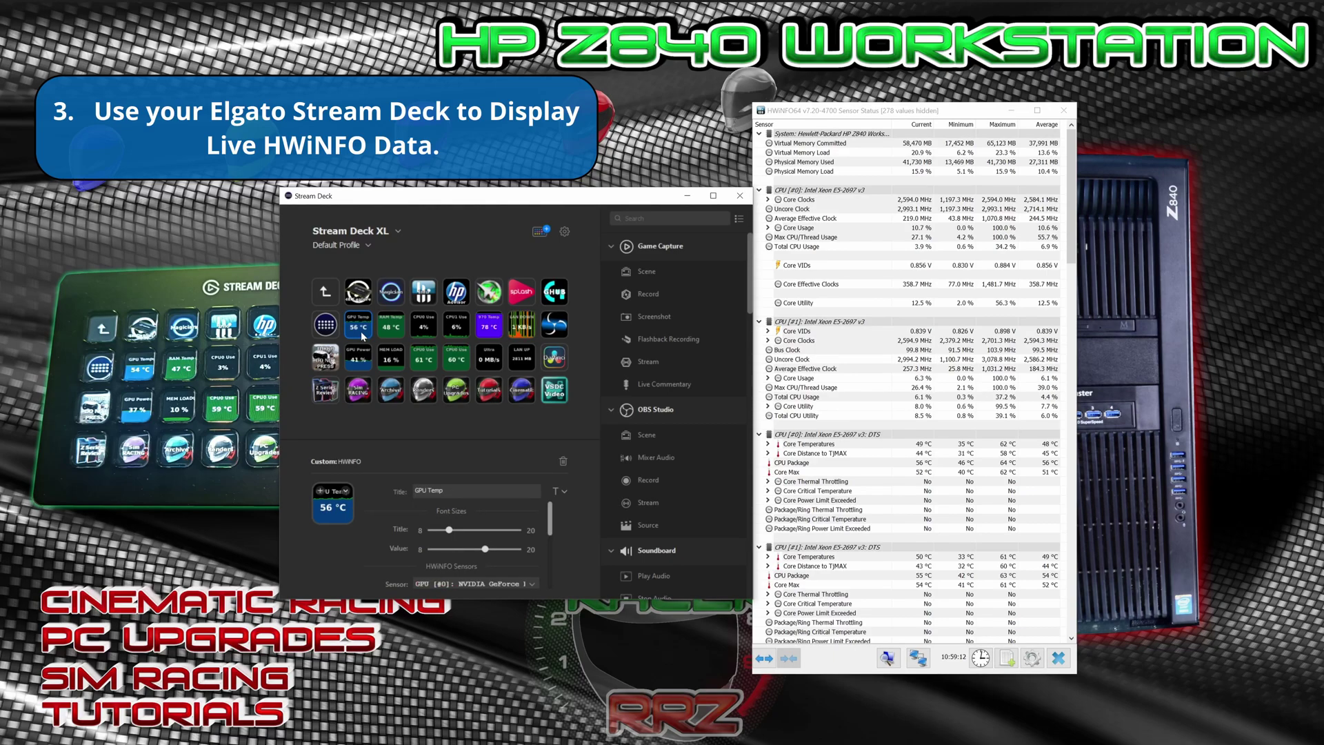
# Step: Delete the Ultra 0 MB/s key and expand the Custom actions category
pyautogui.click(491, 362)
pyautogui.press('Delete')
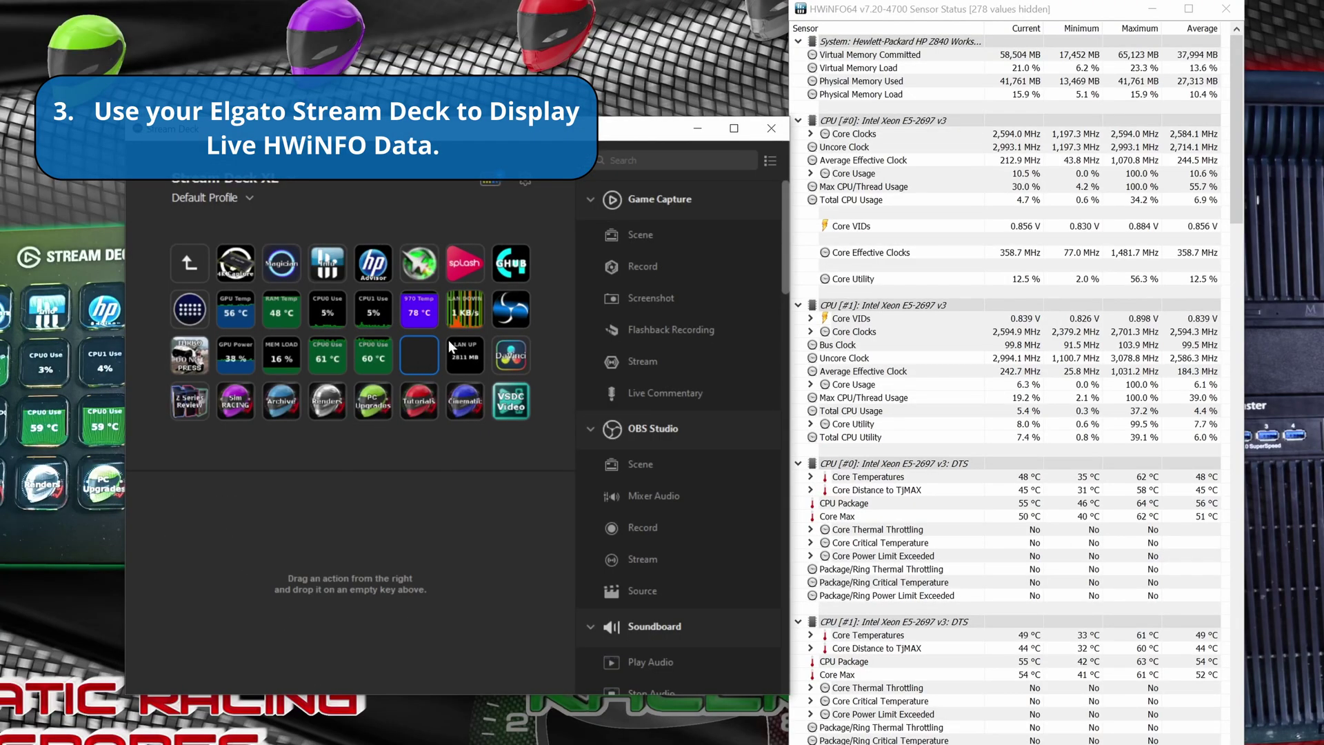
pyautogui.scroll(-1, 690, 283)
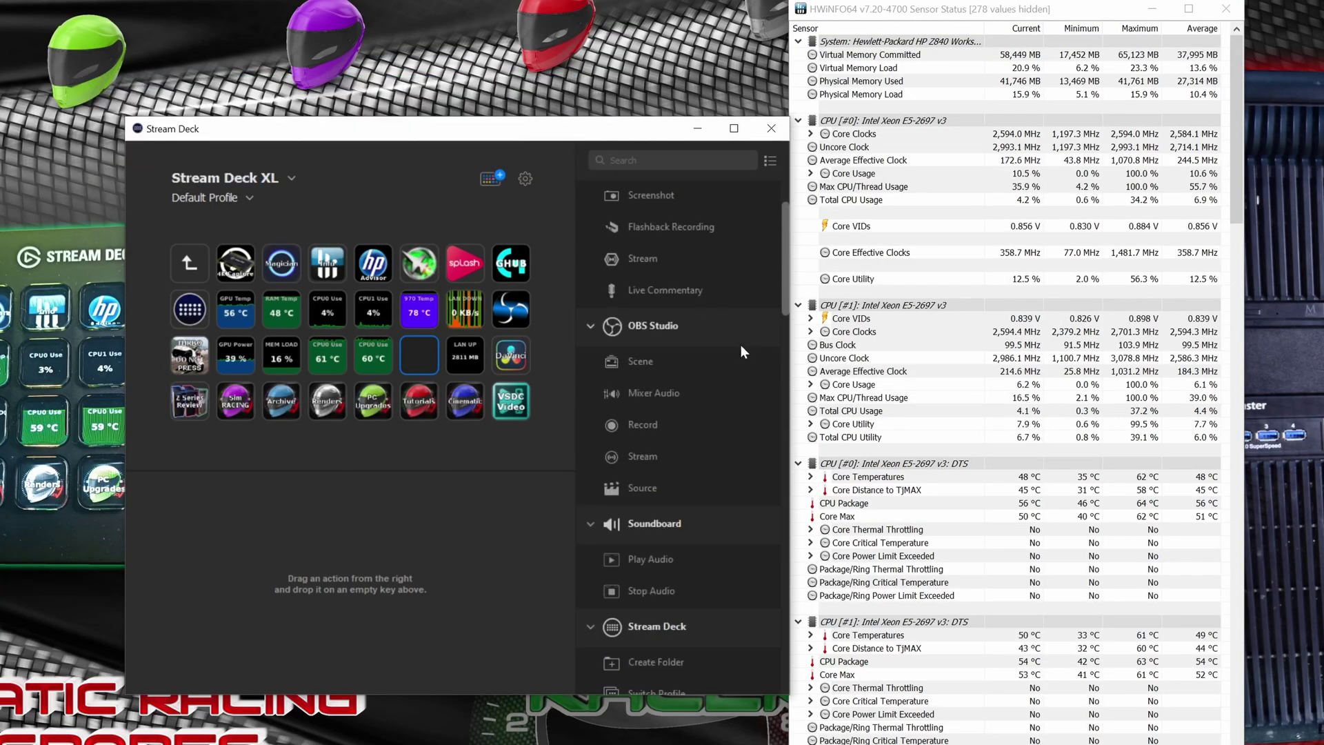
pyautogui.scroll(-2, 741, 345)
pyautogui.scroll(-3, 714, 356)
pyautogui.scroll(-5, 734, 387)
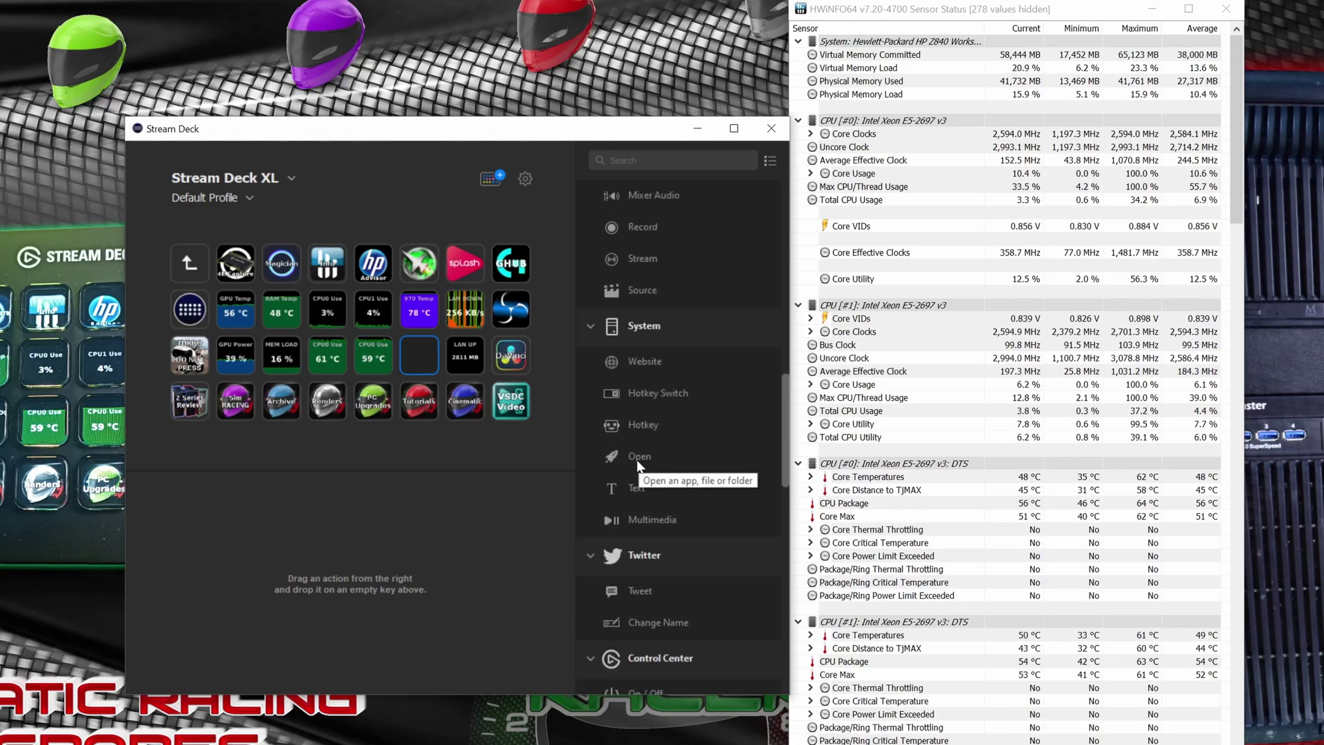
pyautogui.scroll(-3, 636, 460)
pyautogui.scroll(-15, 637, 459)
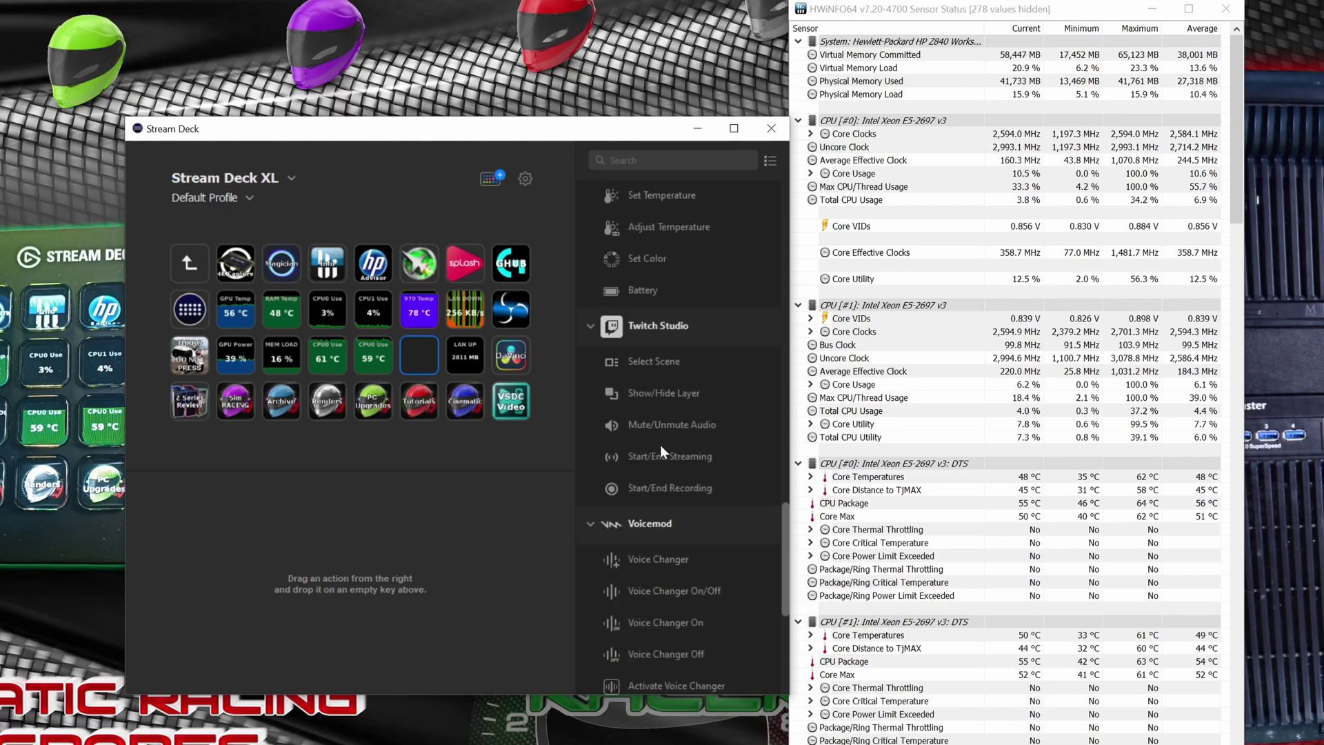
pyautogui.scroll(-3, 699, 549)
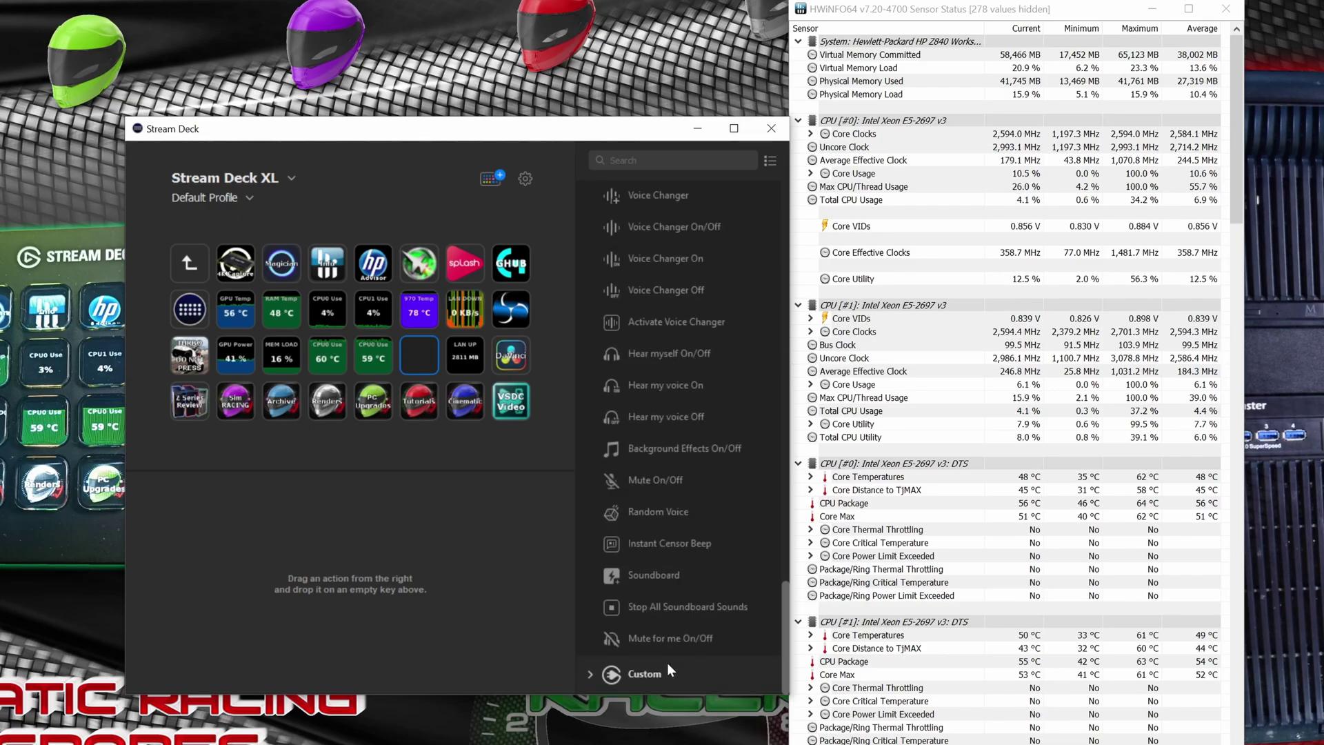
pyautogui.click(587, 674)
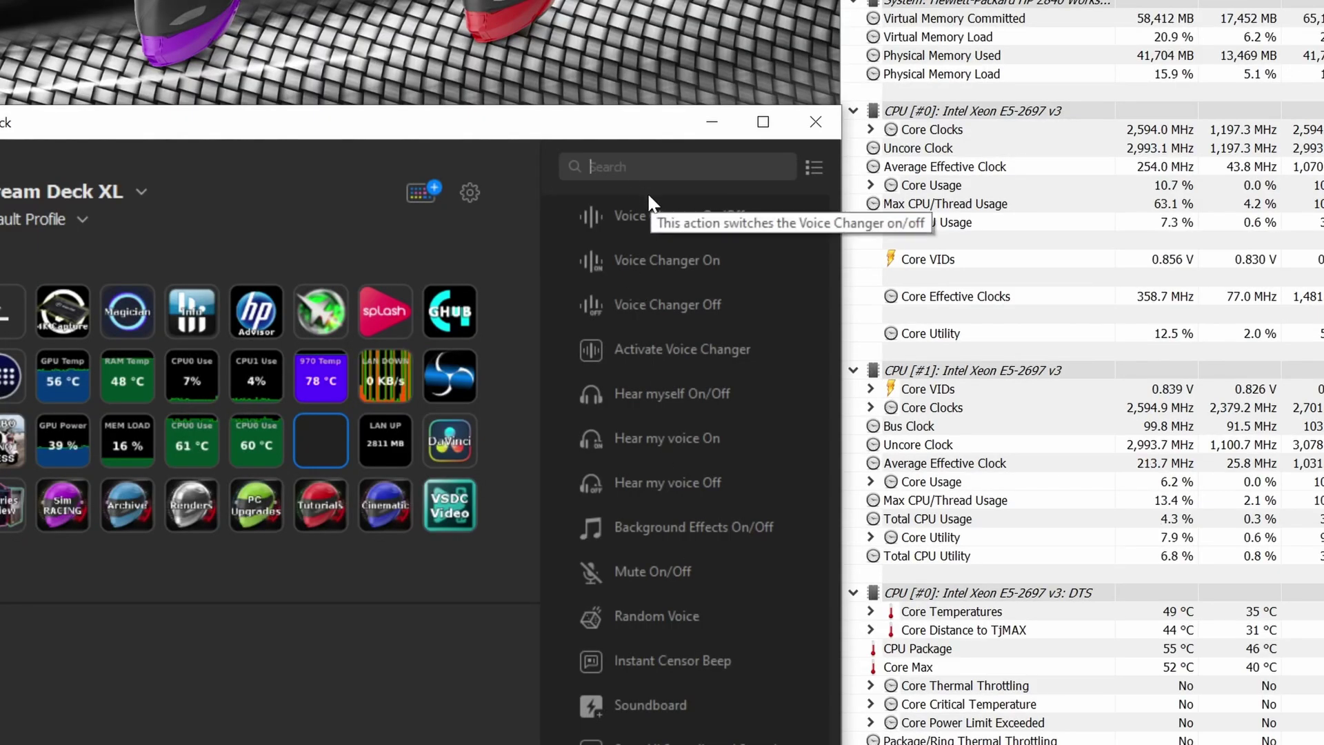
# Step: Place an HWiNFO action on the empty key showing System: HP Z840 Physical Memory Used
pyautogui.write('hw')
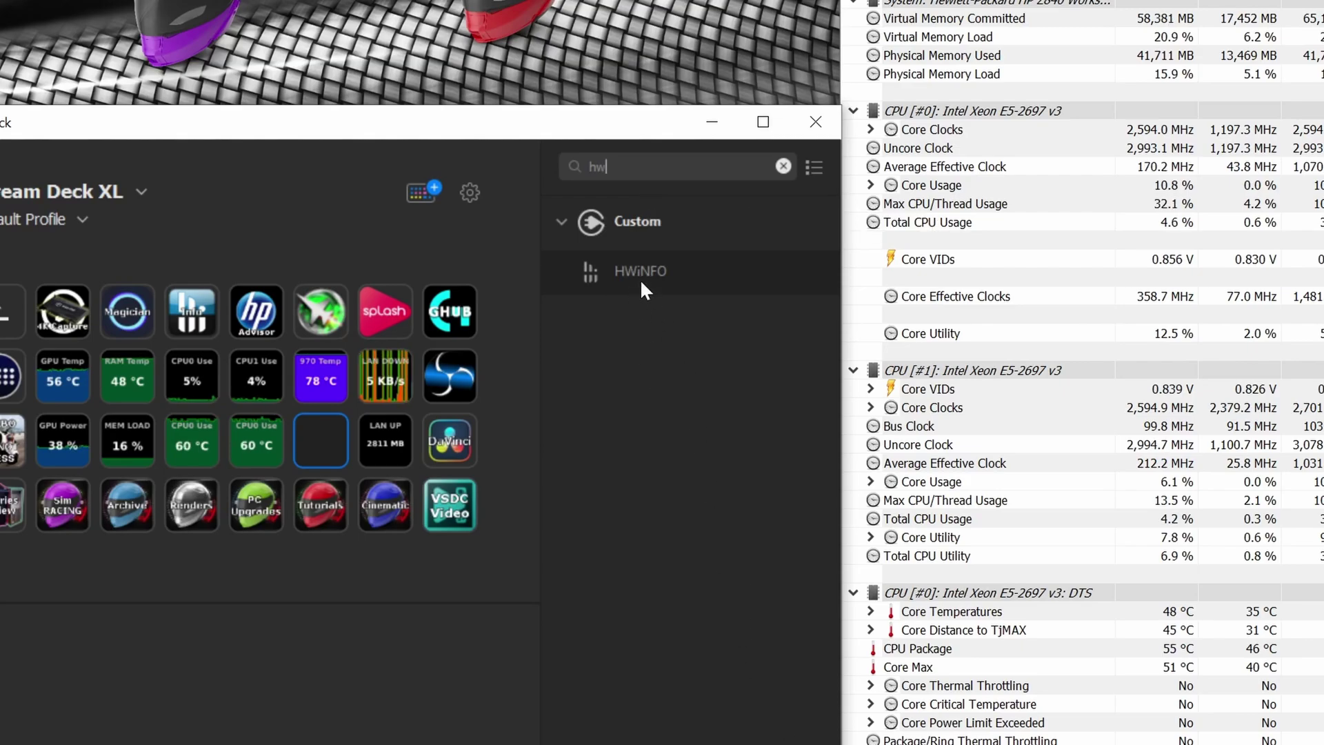
pyautogui.moveTo(640, 279); pyautogui.dragTo(304, 452)
pyautogui.click(474, 606)
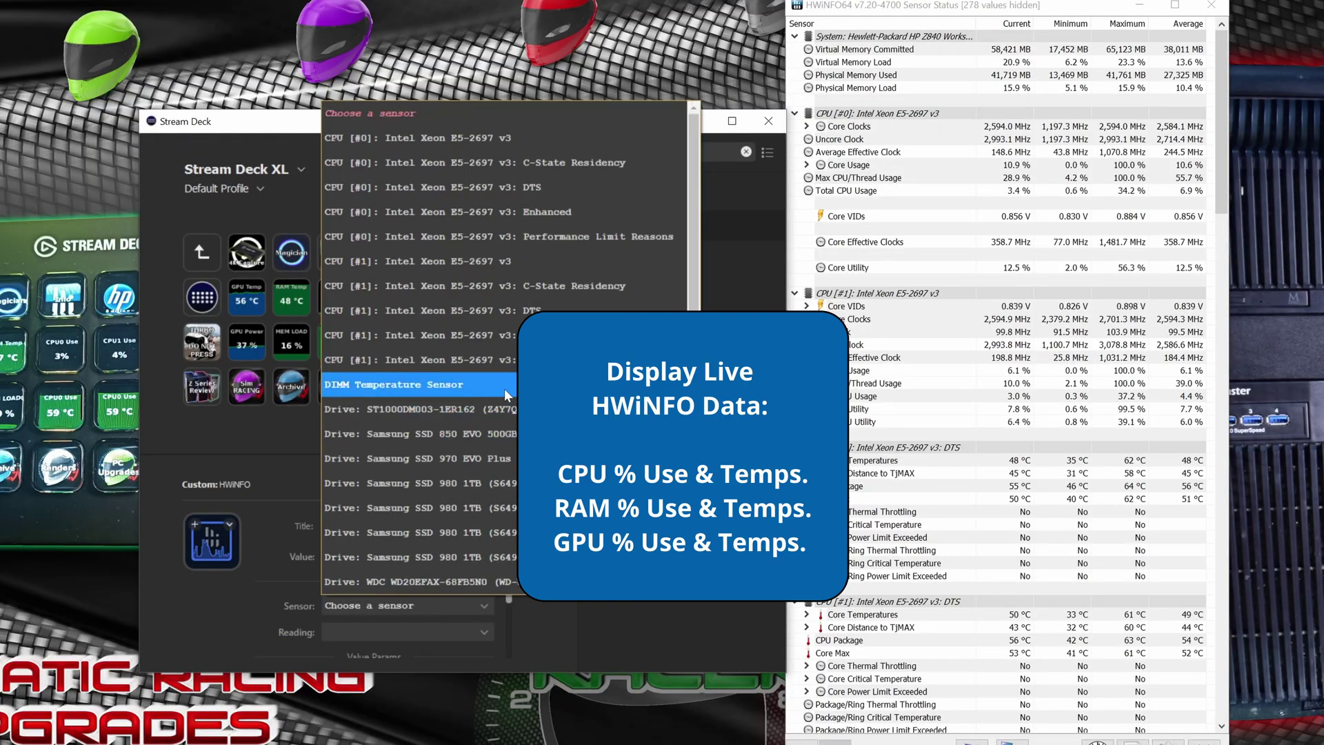
pyautogui.scroll(-1, 476, 206)
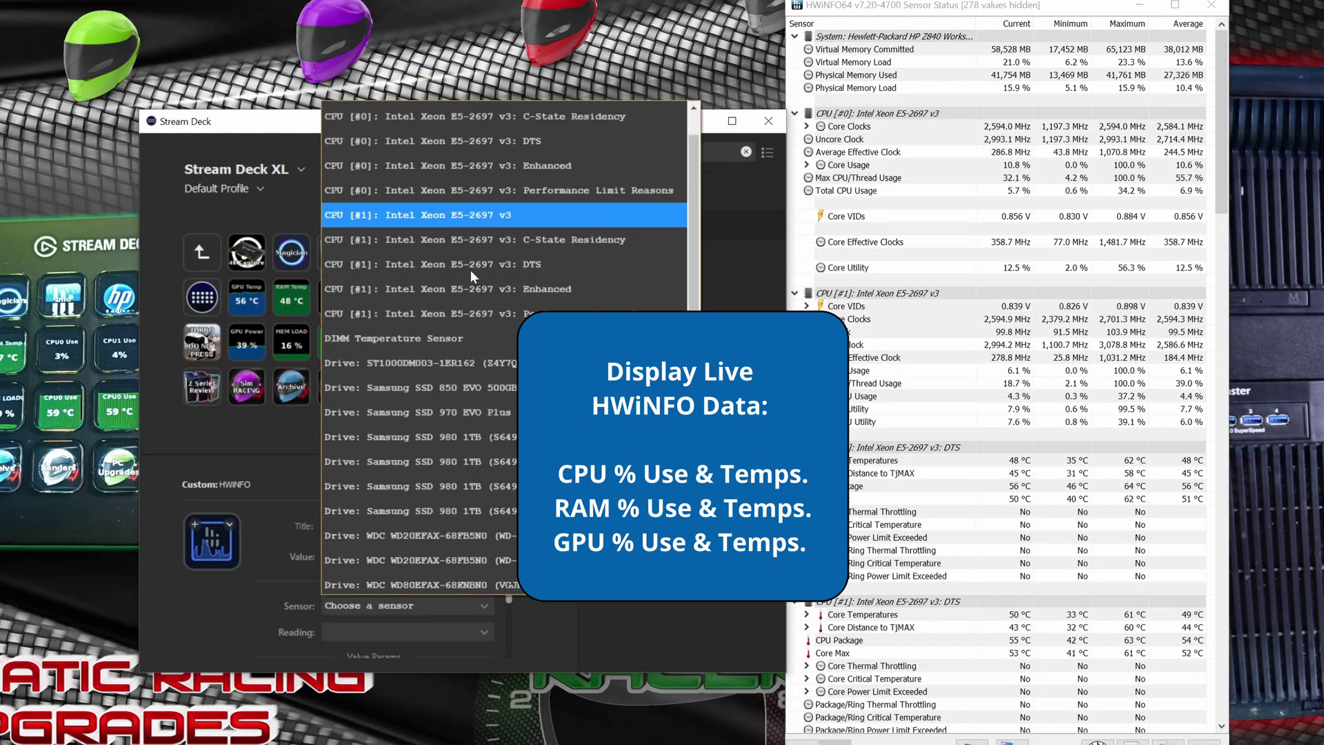
pyautogui.scroll(-4, 470, 271)
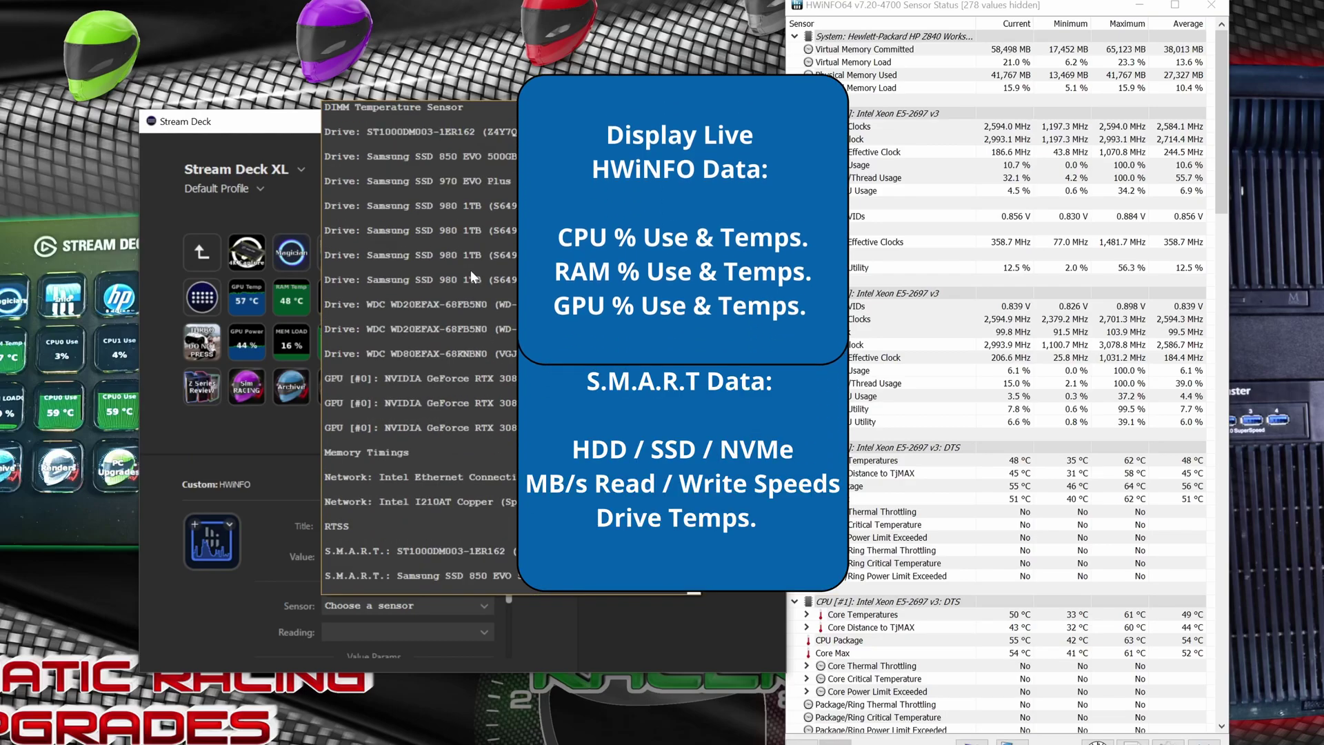
pyautogui.scroll(-4, 474, 303)
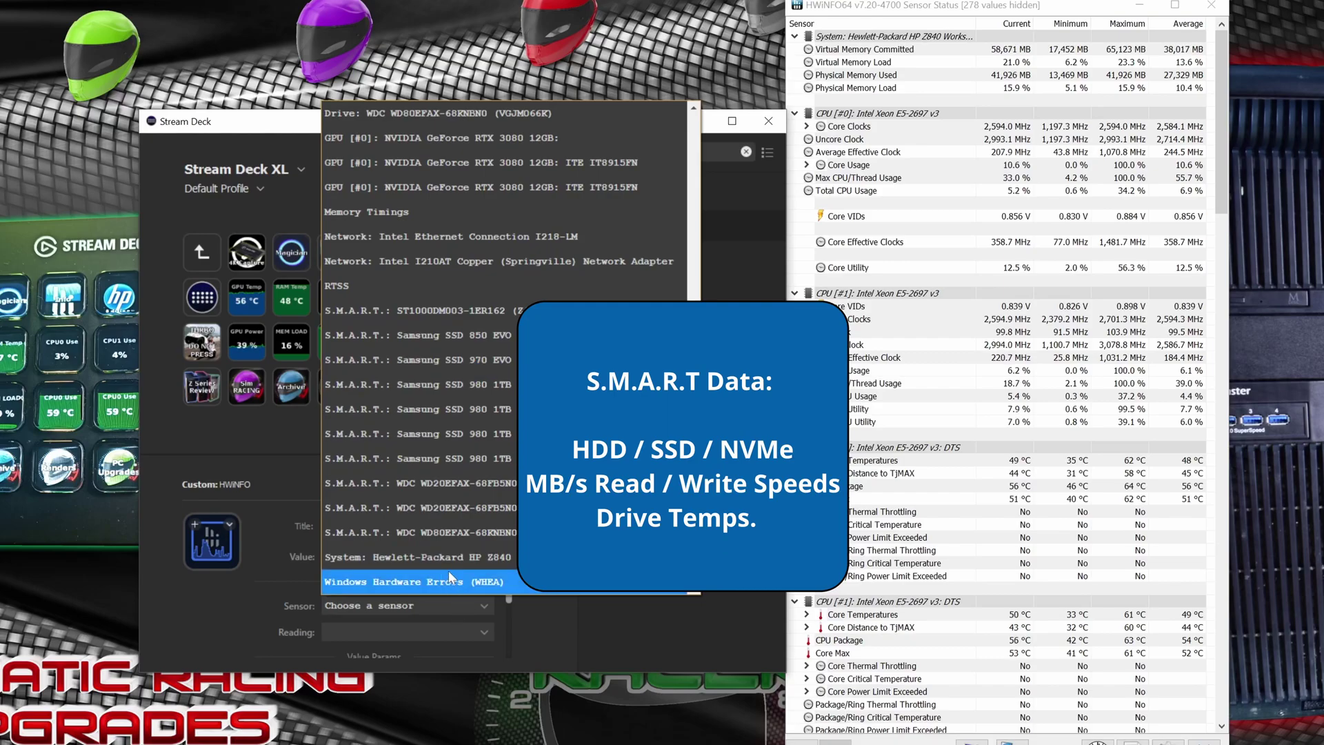
pyautogui.click(433, 554)
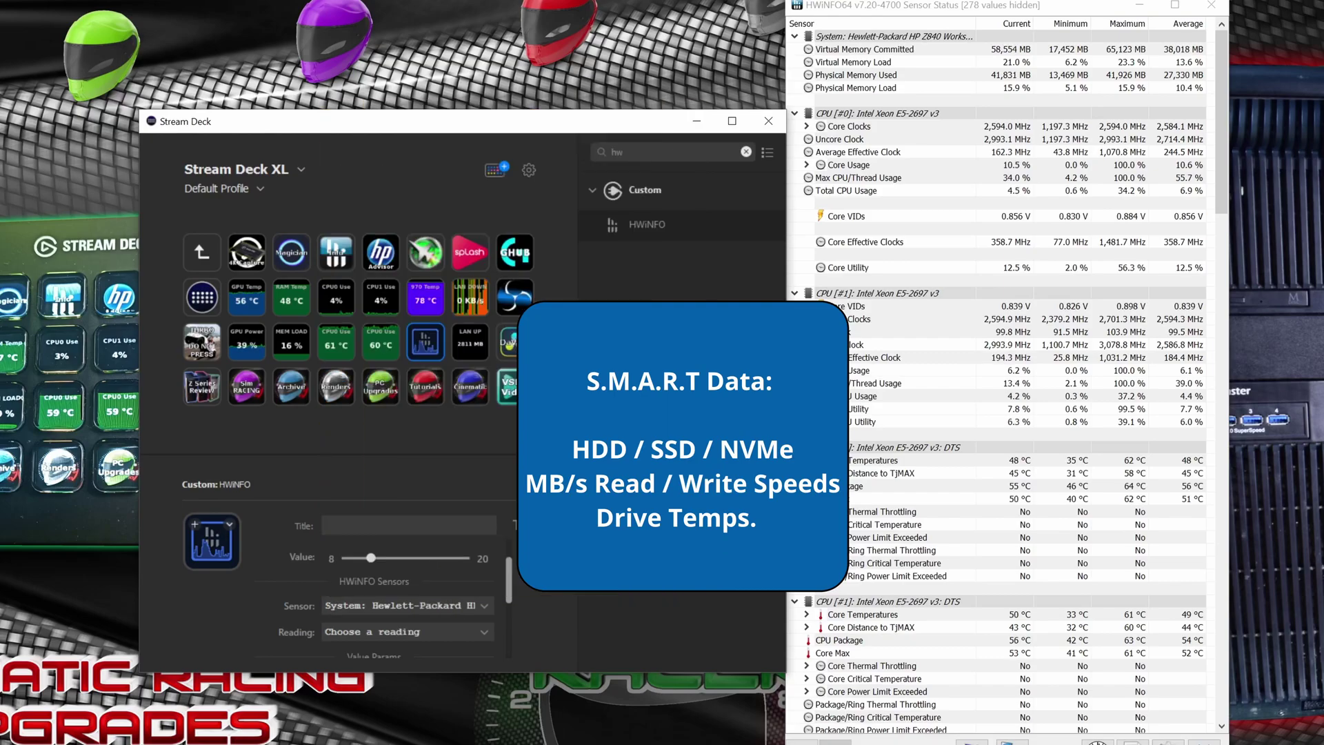
pyautogui.click(490, 629)
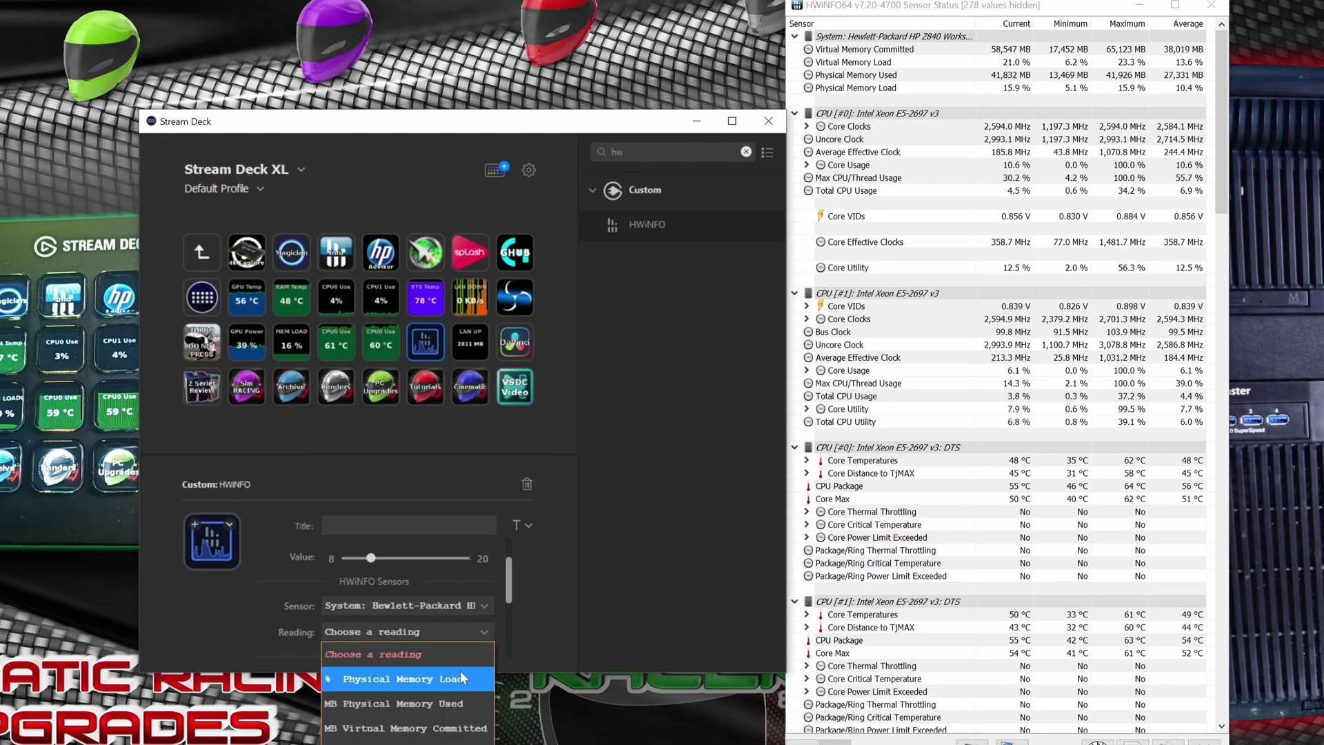
pyautogui.click(471, 738)
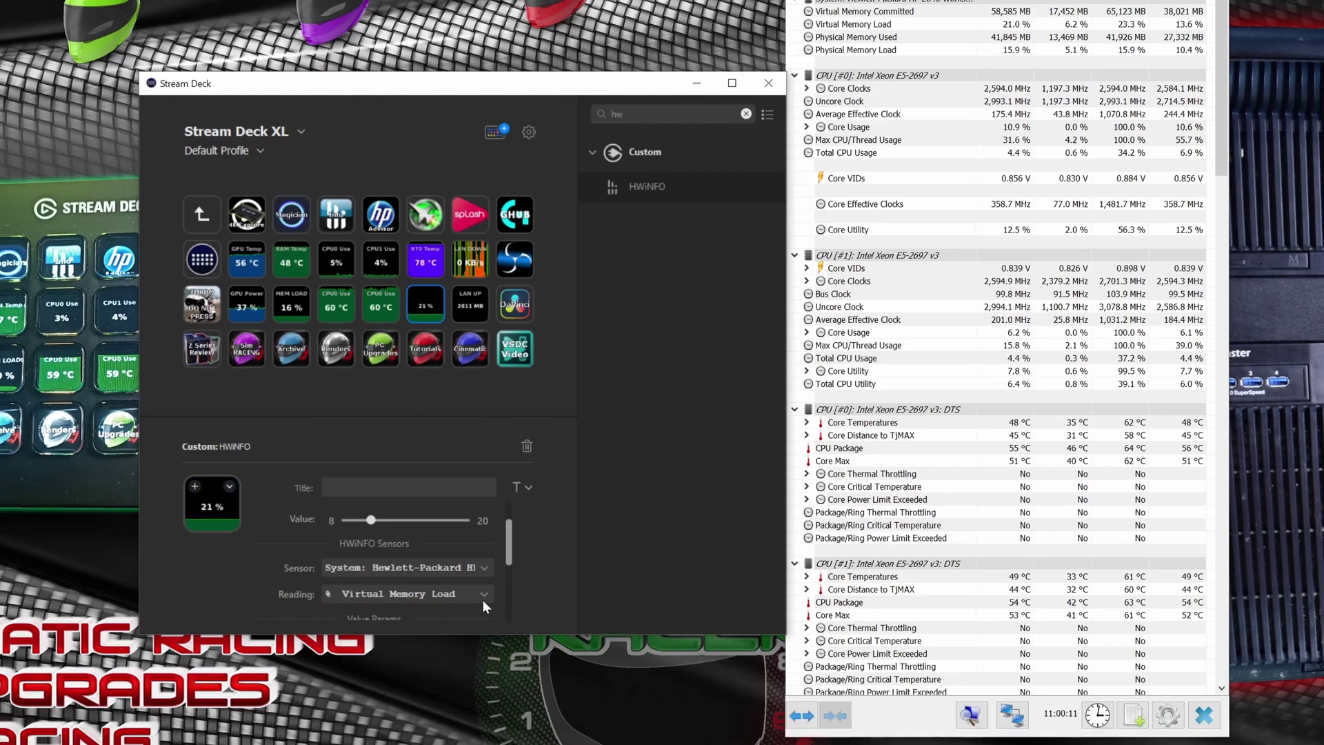
pyautogui.click(483, 600)
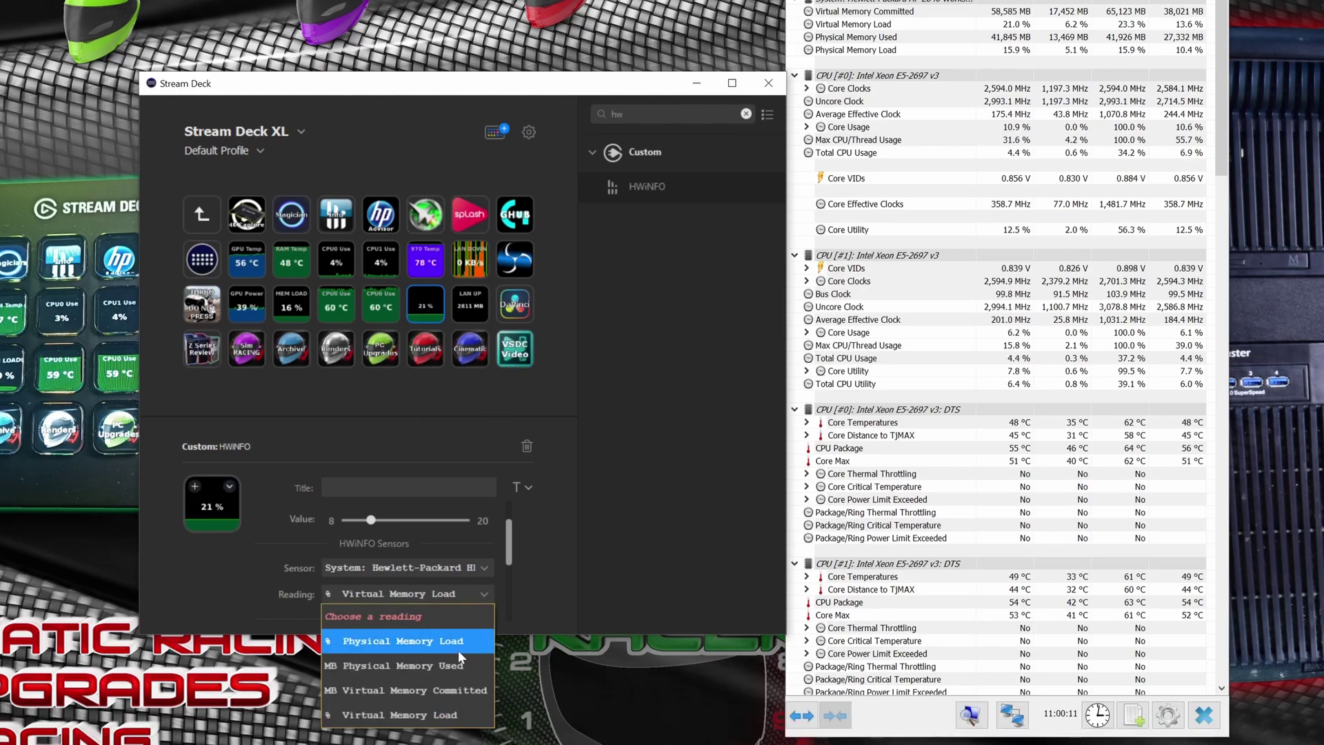
pyautogui.click(441, 665)
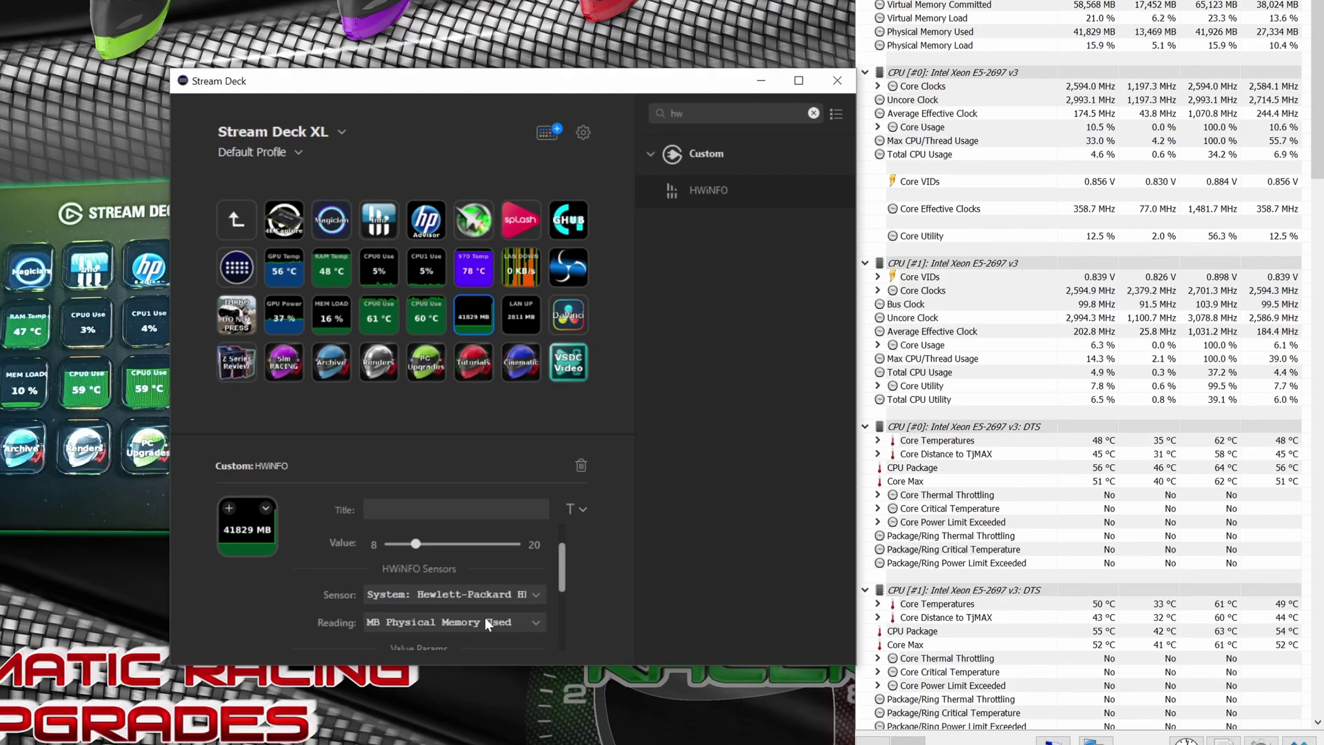
# Step: Change the Physical Memory Used key's graph foreground colour to orange-red
pyautogui.scroll(-3, 532, 612)
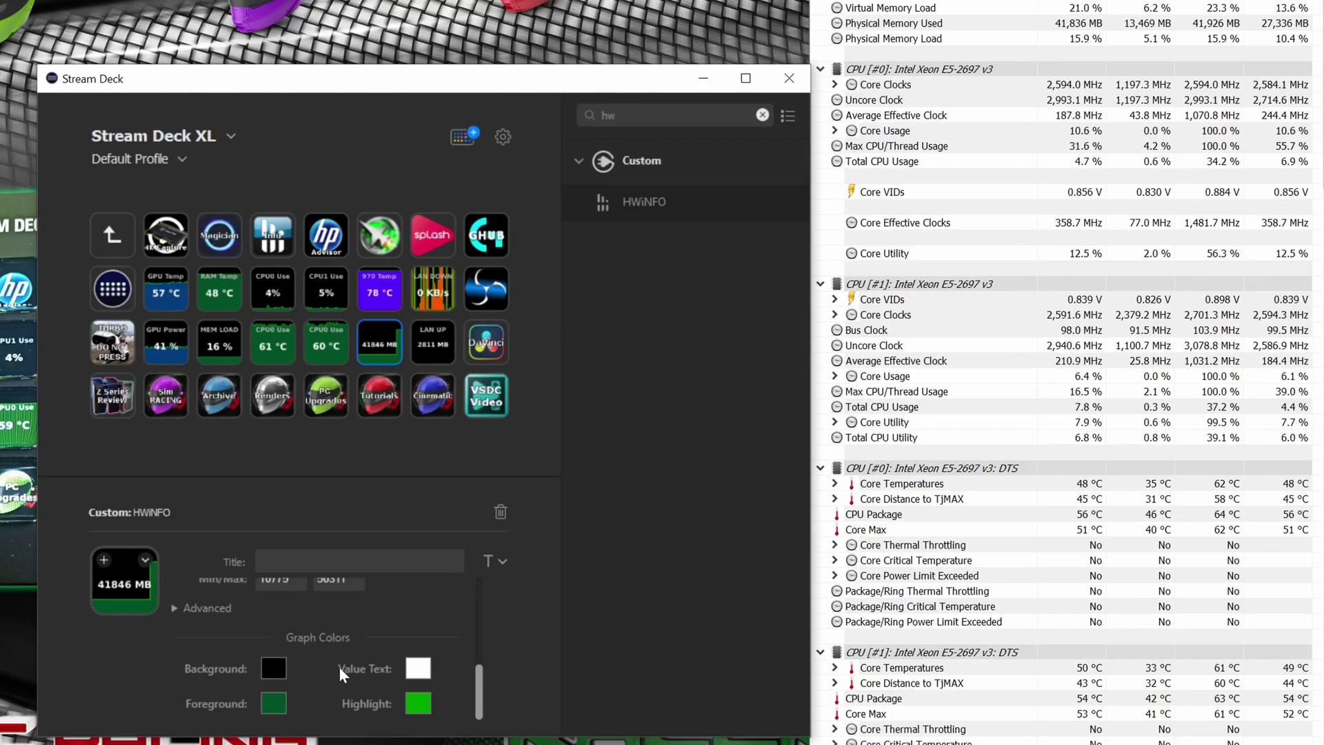
pyautogui.scroll(5, 452, 595)
pyautogui.scroll(-5, 372, 658)
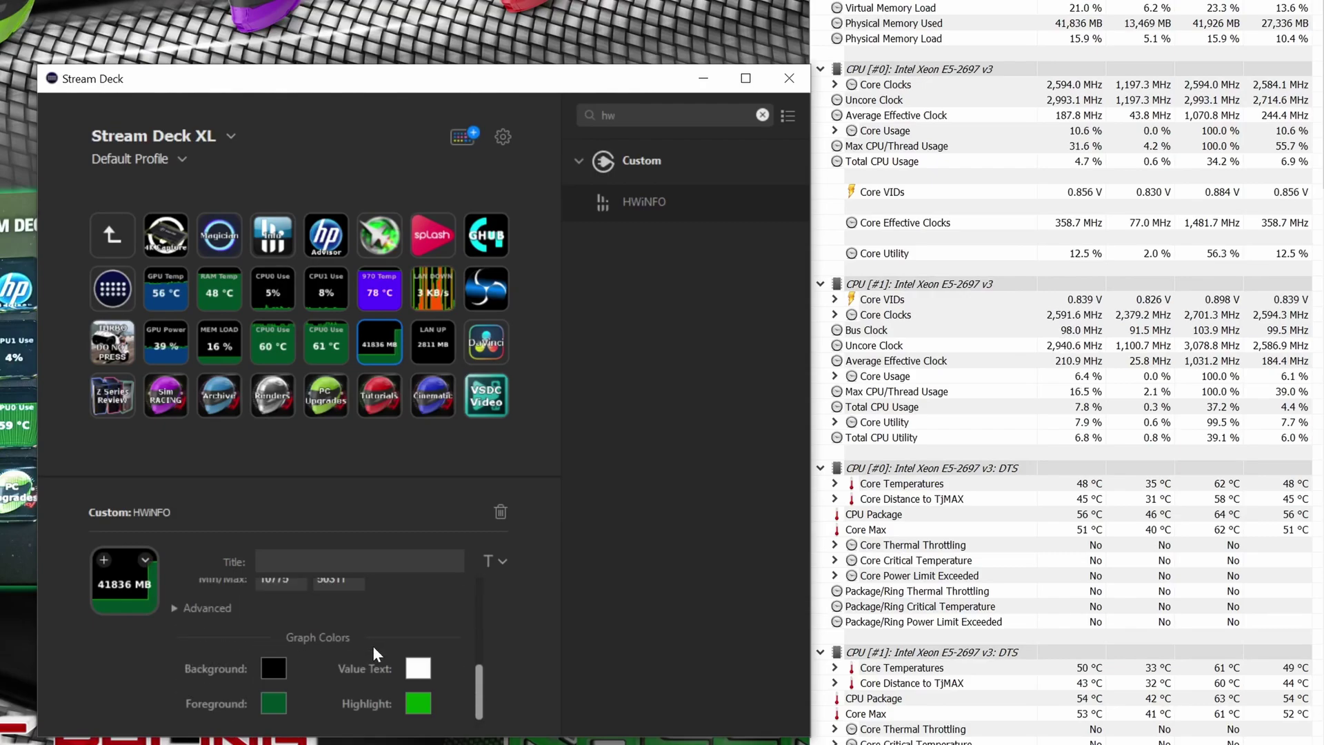
pyautogui.click(280, 709)
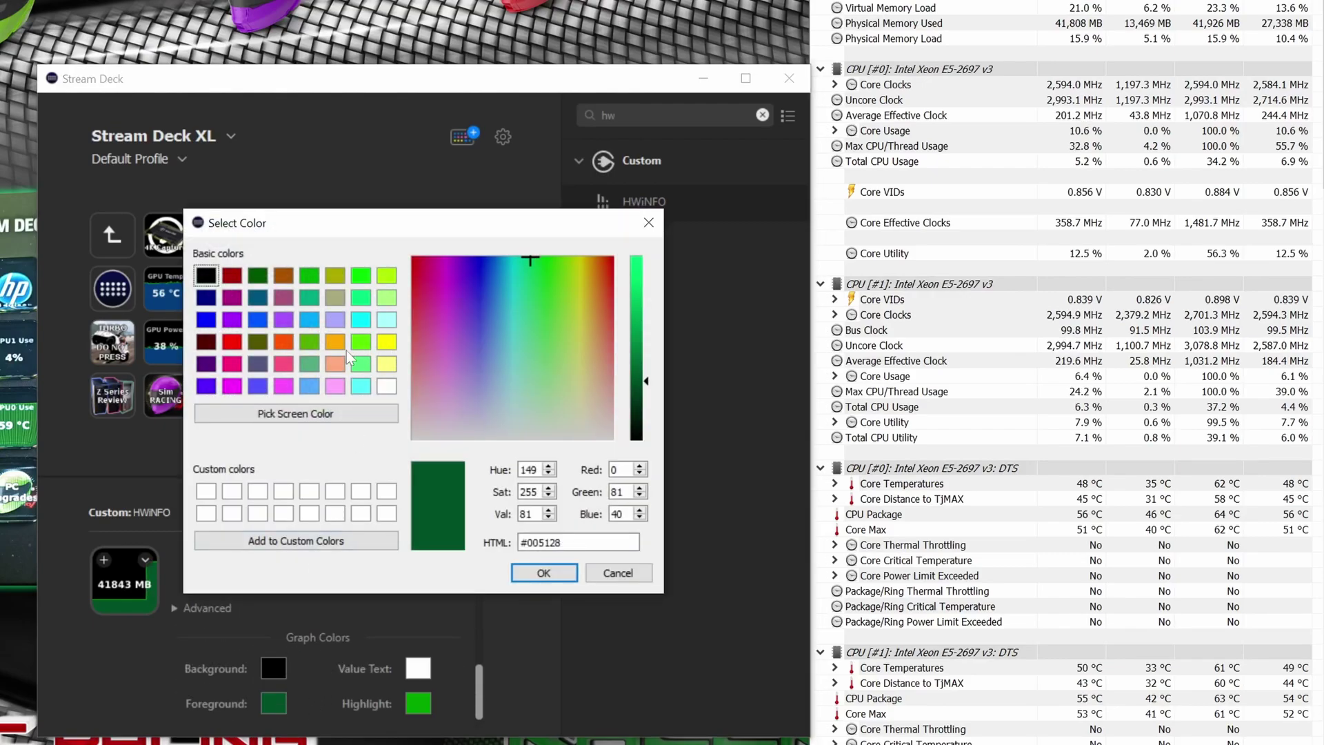
pyautogui.click(283, 345)
pyautogui.click(544, 573)
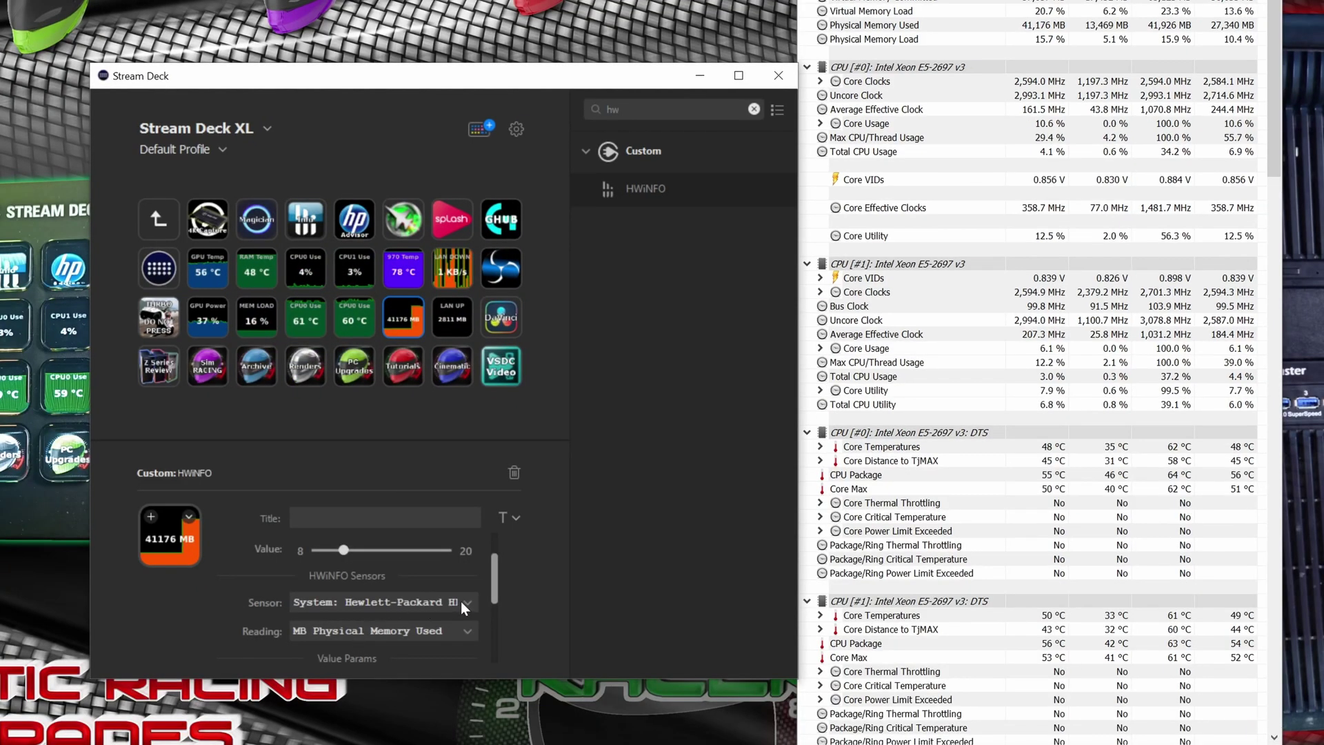
pyautogui.click(460, 601)
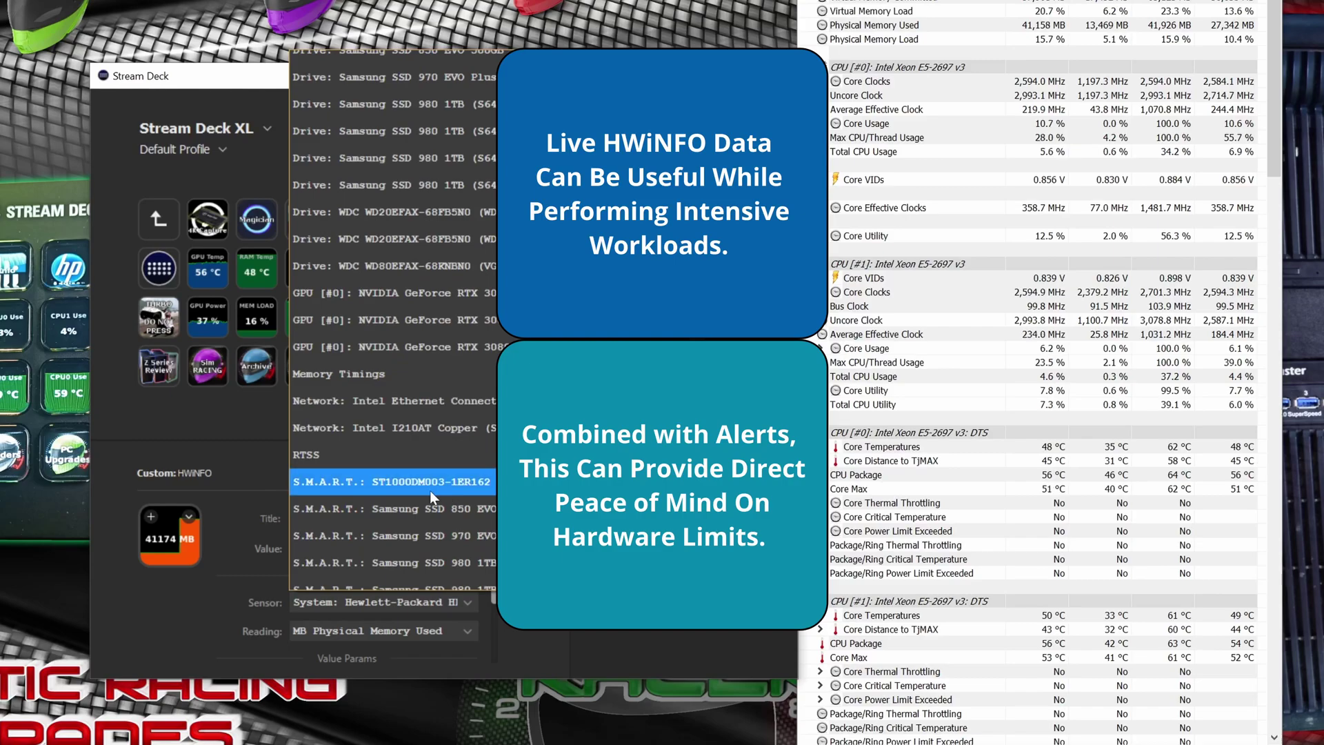
# Step: Set the HWiNFO key's sensor to RTSS showing the FPS Framerate reading
pyautogui.click(342, 450)
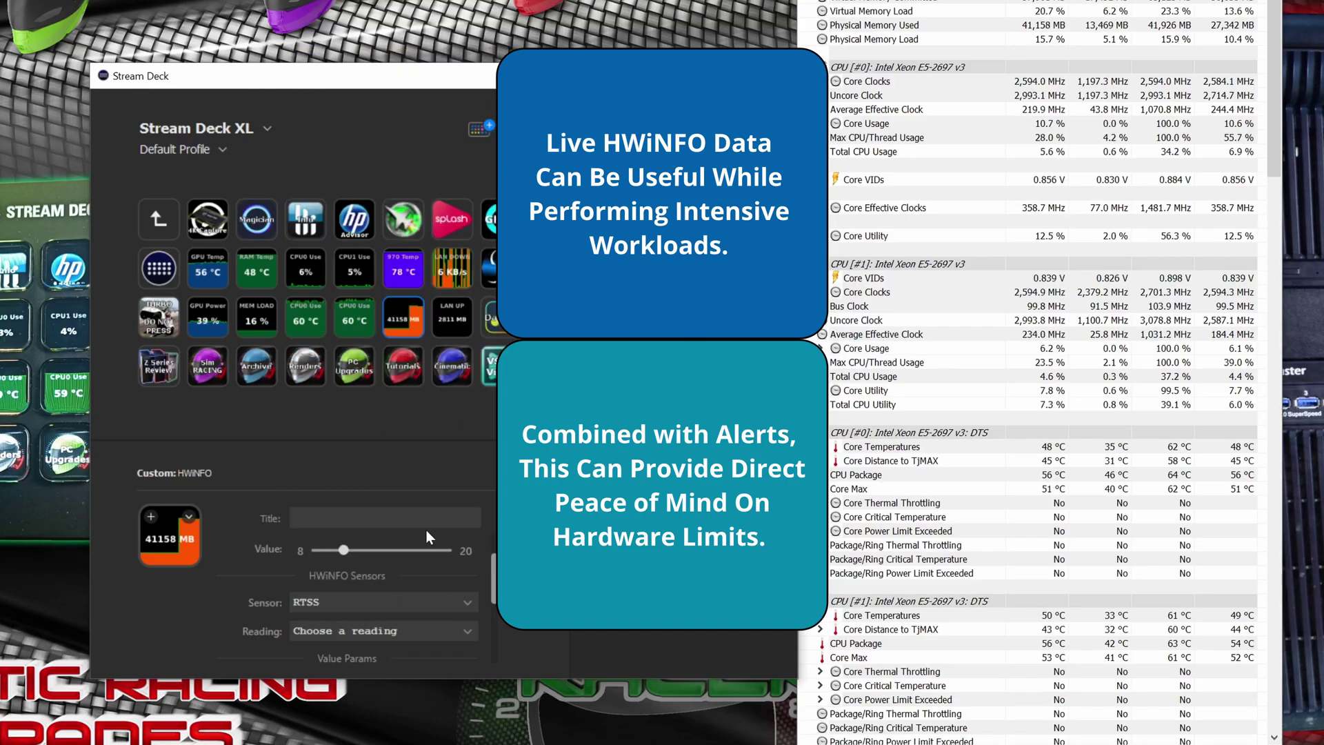
pyautogui.click(453, 634)
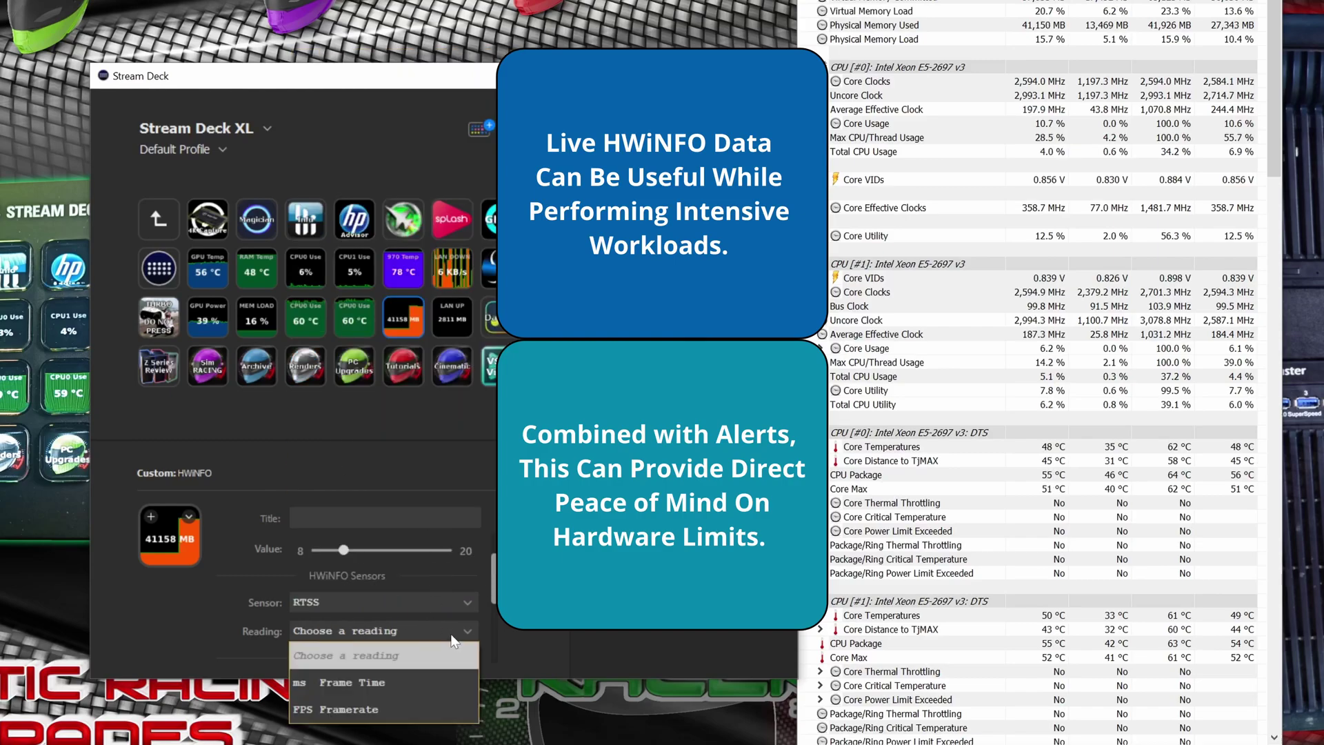
pyautogui.click(397, 707)
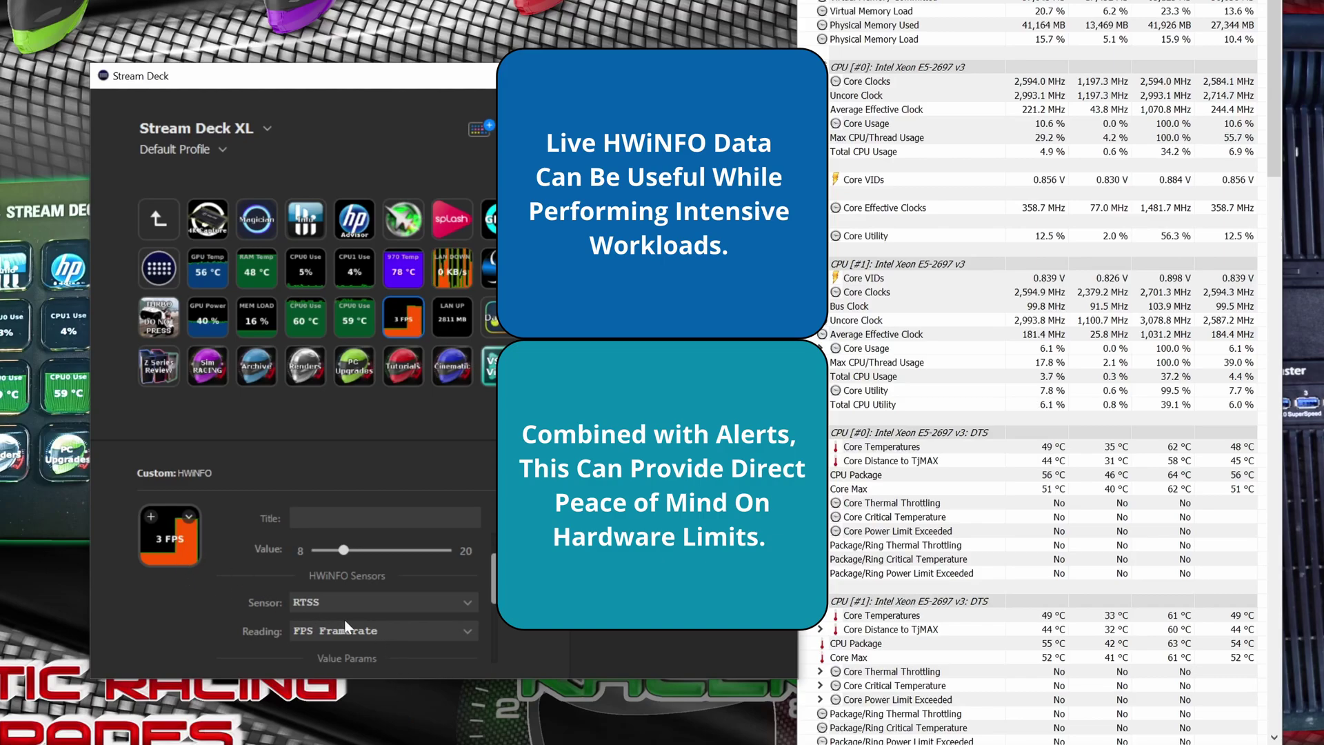
# Step: Switch the key to Memory Timings, trying Memory Clock and Clock Ratio before settling on Tcas
pyautogui.click(358, 602)
pyautogui.click(390, 467)
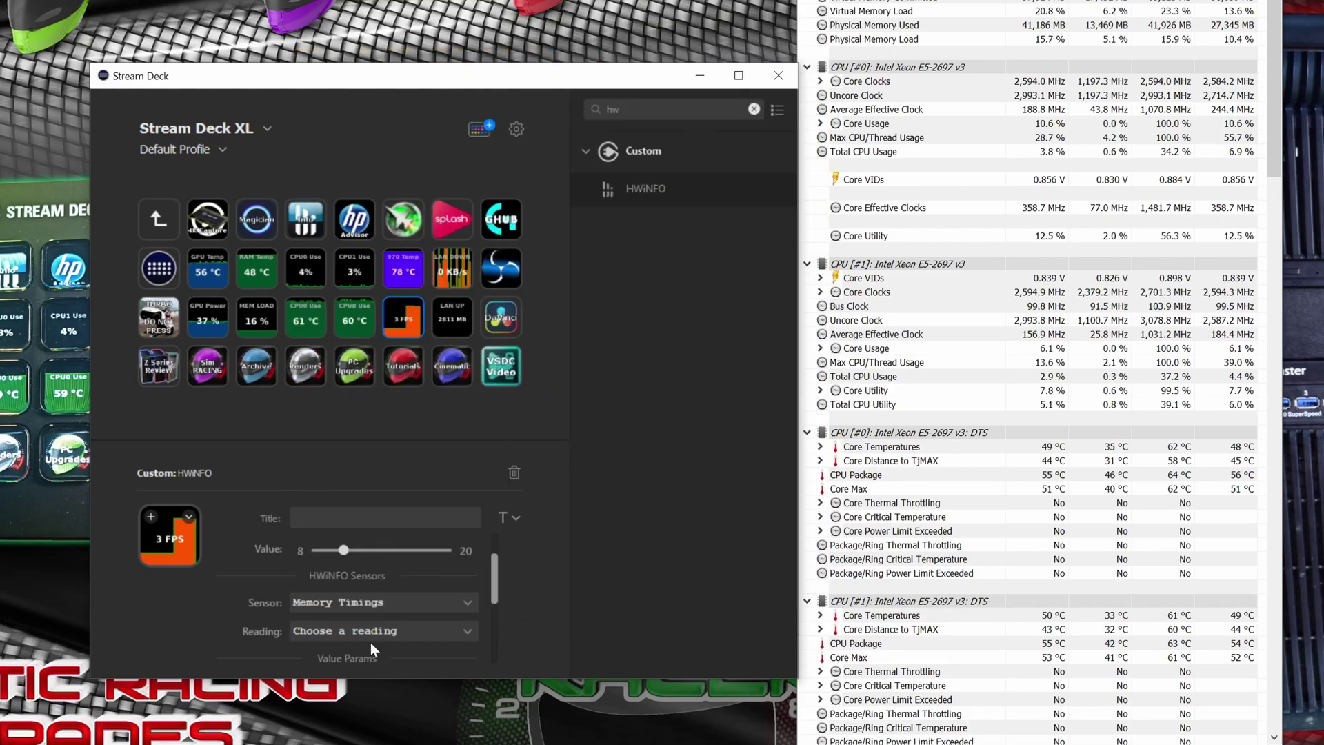
pyautogui.click(386, 633)
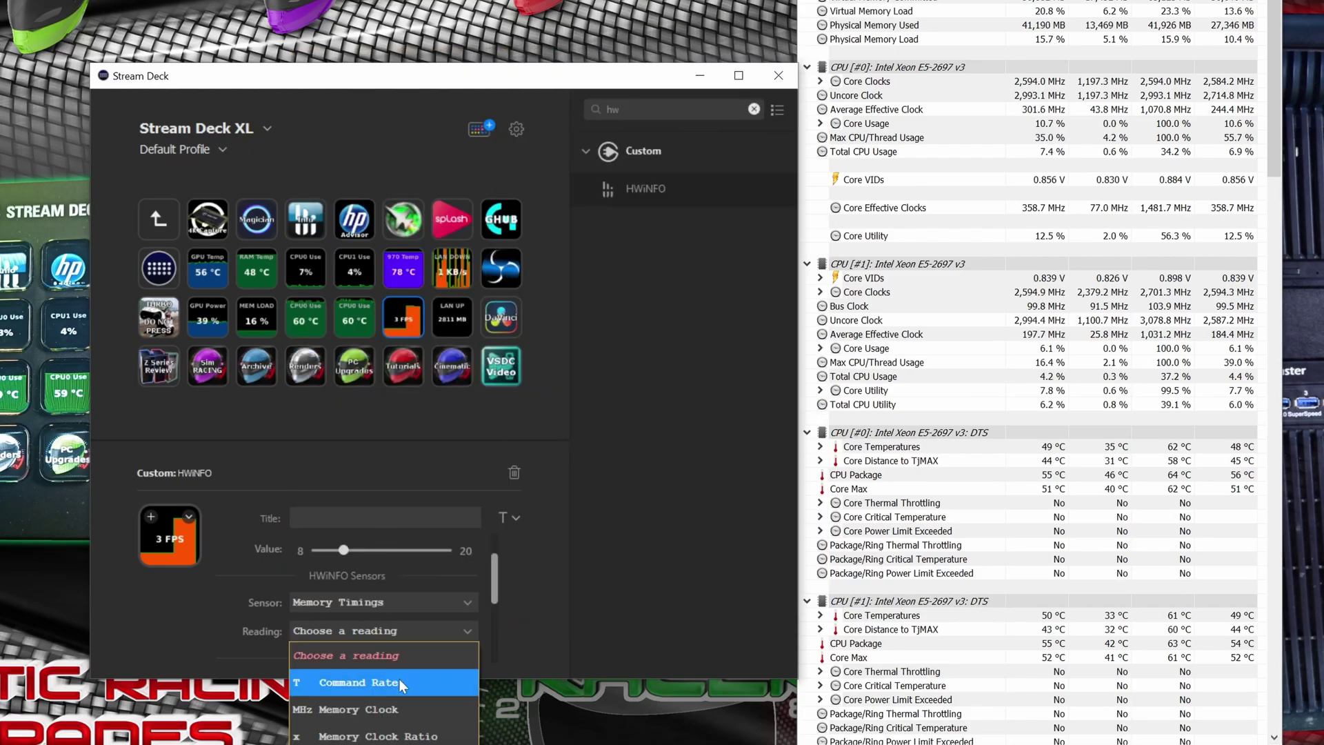
pyautogui.click(401, 706)
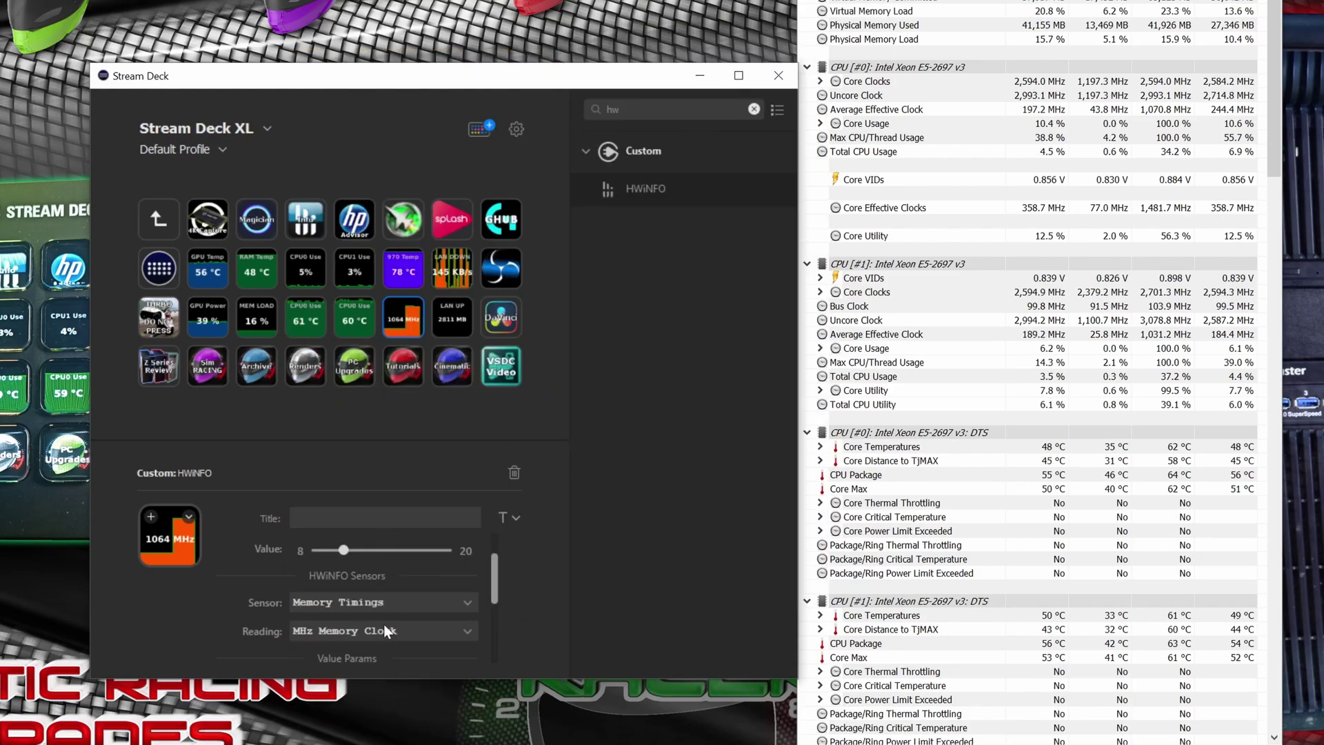
pyautogui.click(413, 629)
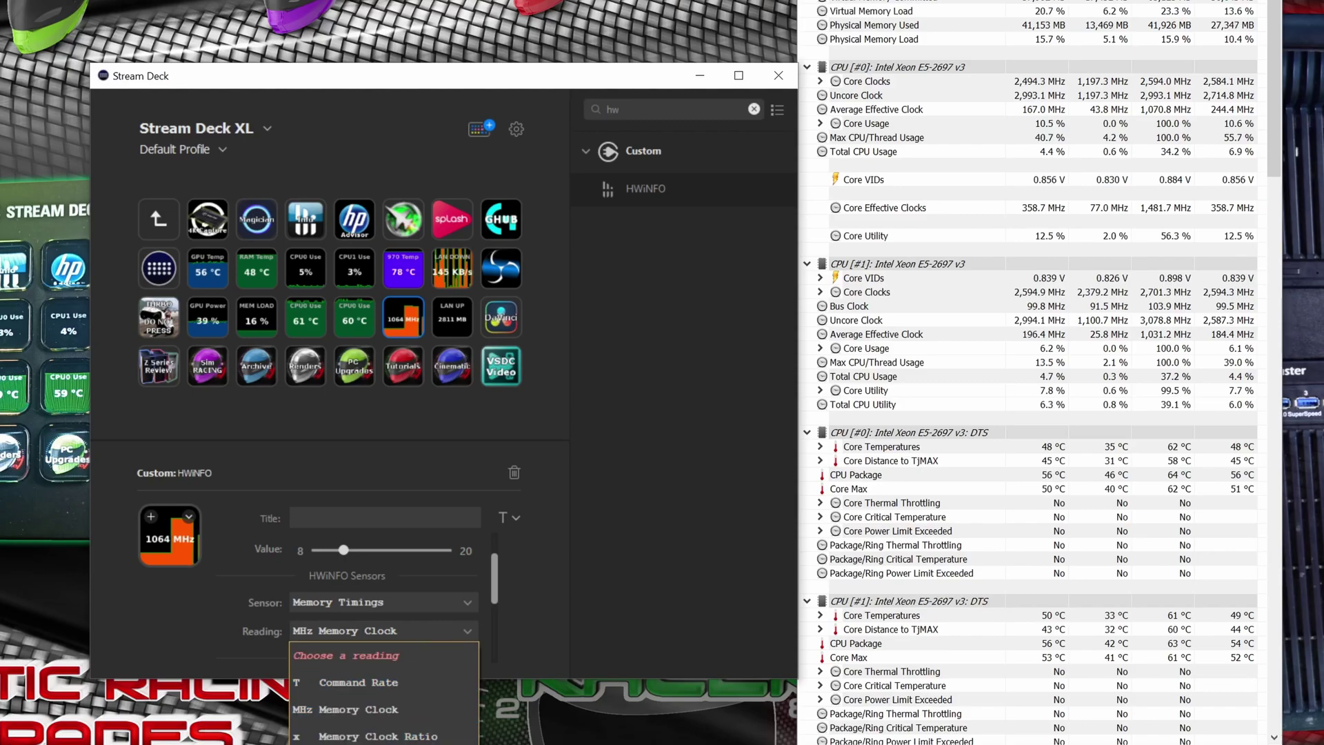
pyautogui.click(393, 736)
pyautogui.click(397, 631)
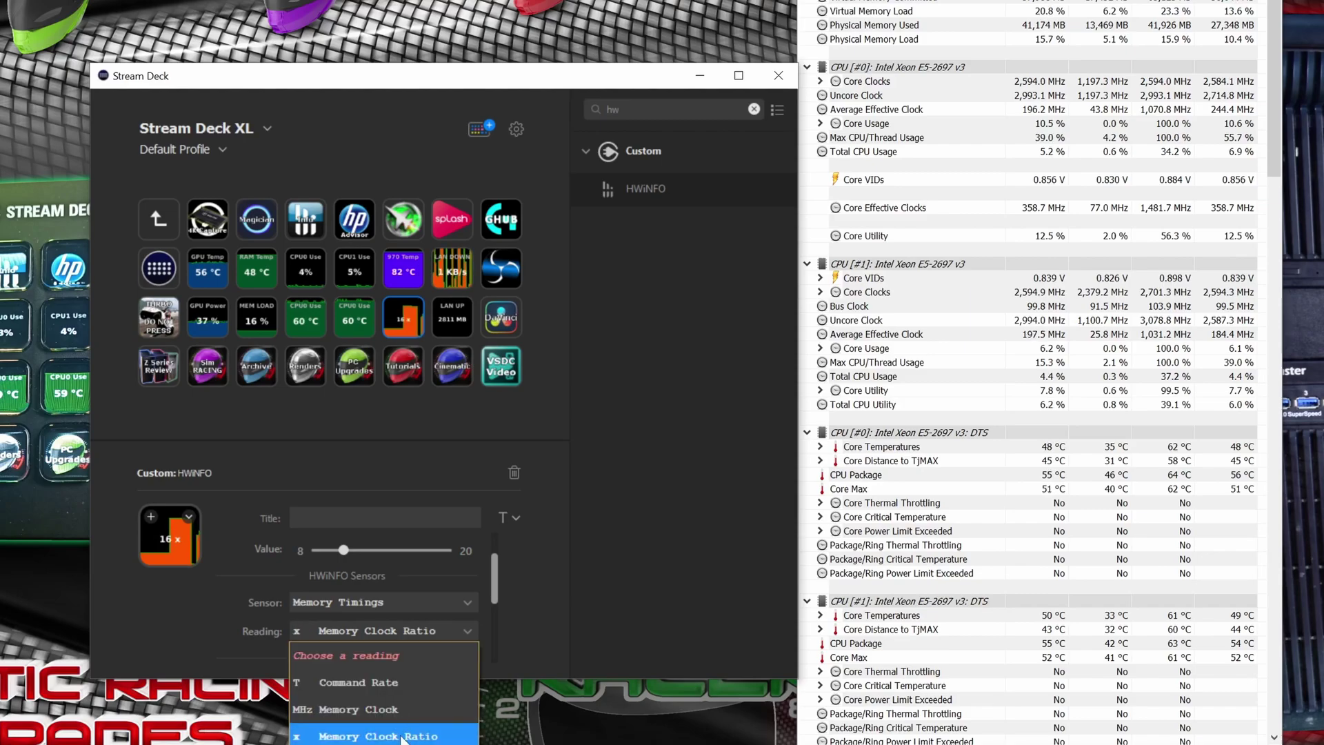
pyautogui.click(386, 731)
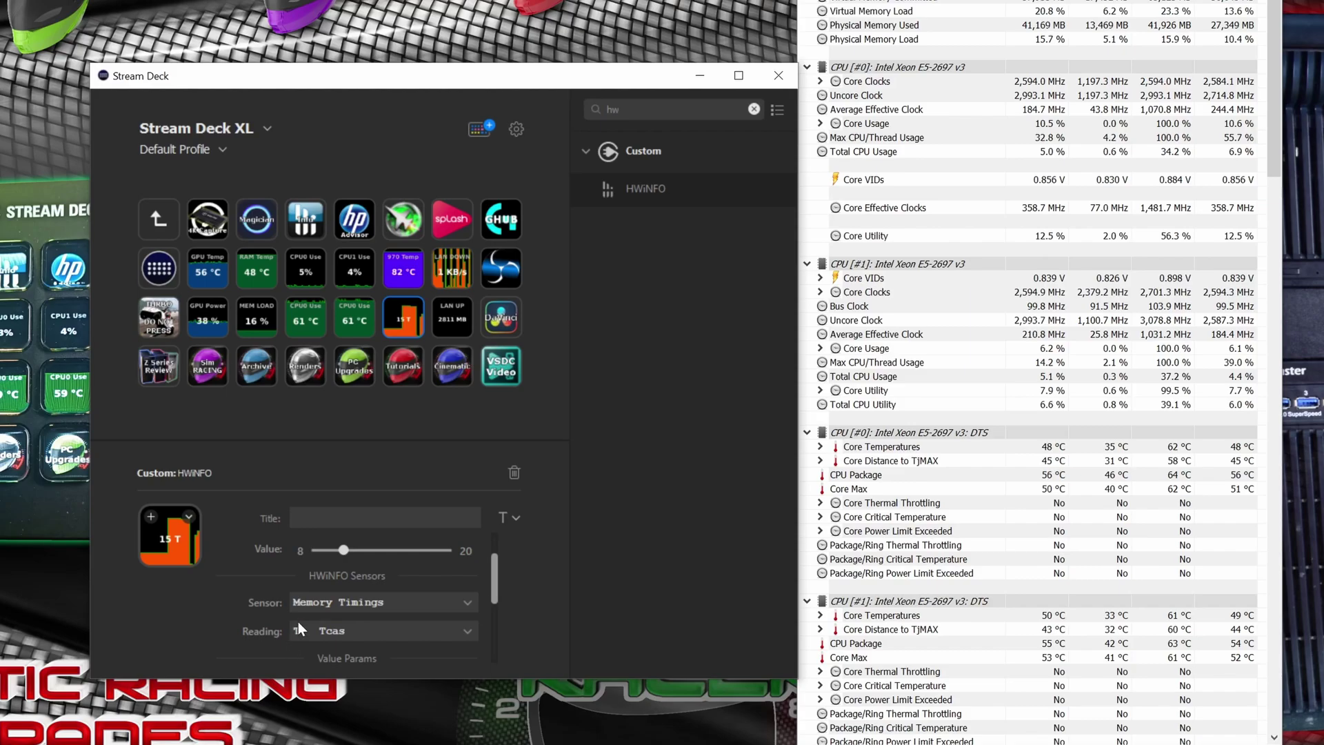
pyautogui.click(380, 605)
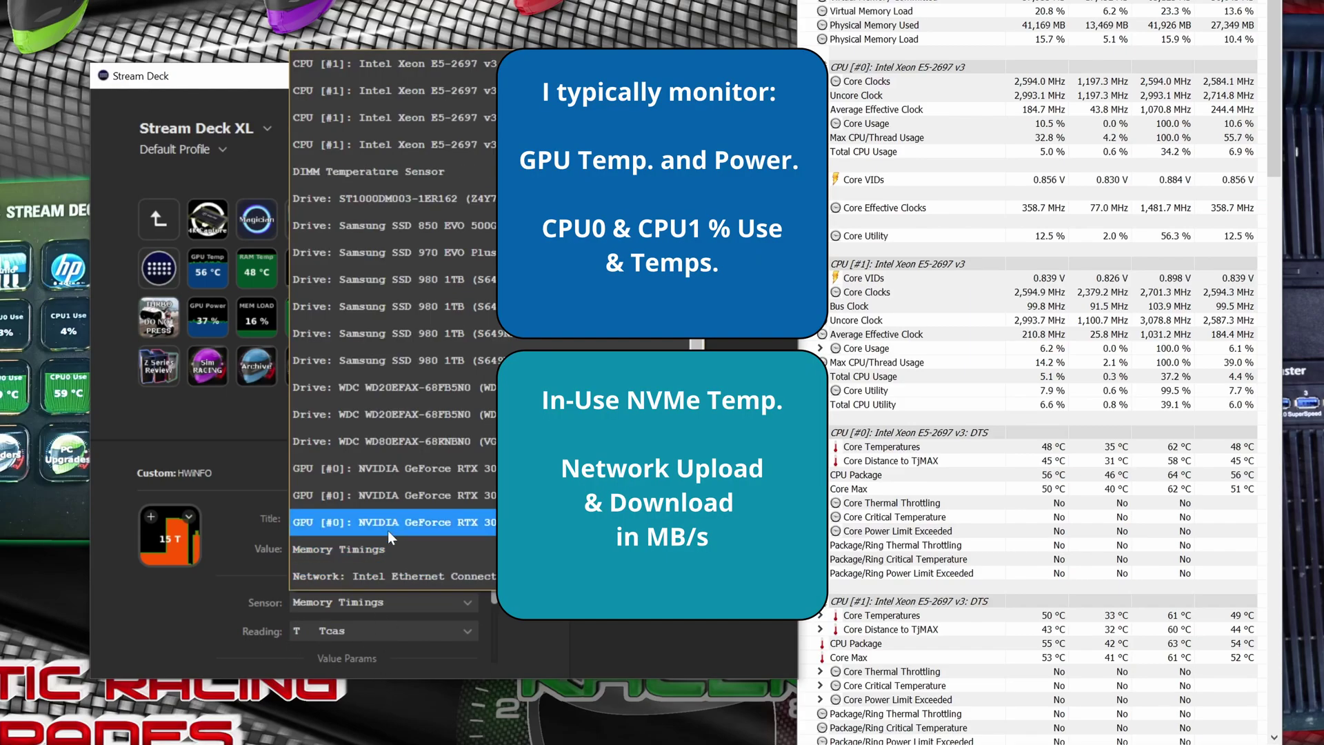
# Step: Switch the key to the NVIDIA GPU sensor, trying GPU 8-pin #1 Input Power and GPU Clock
pyautogui.click(432, 467)
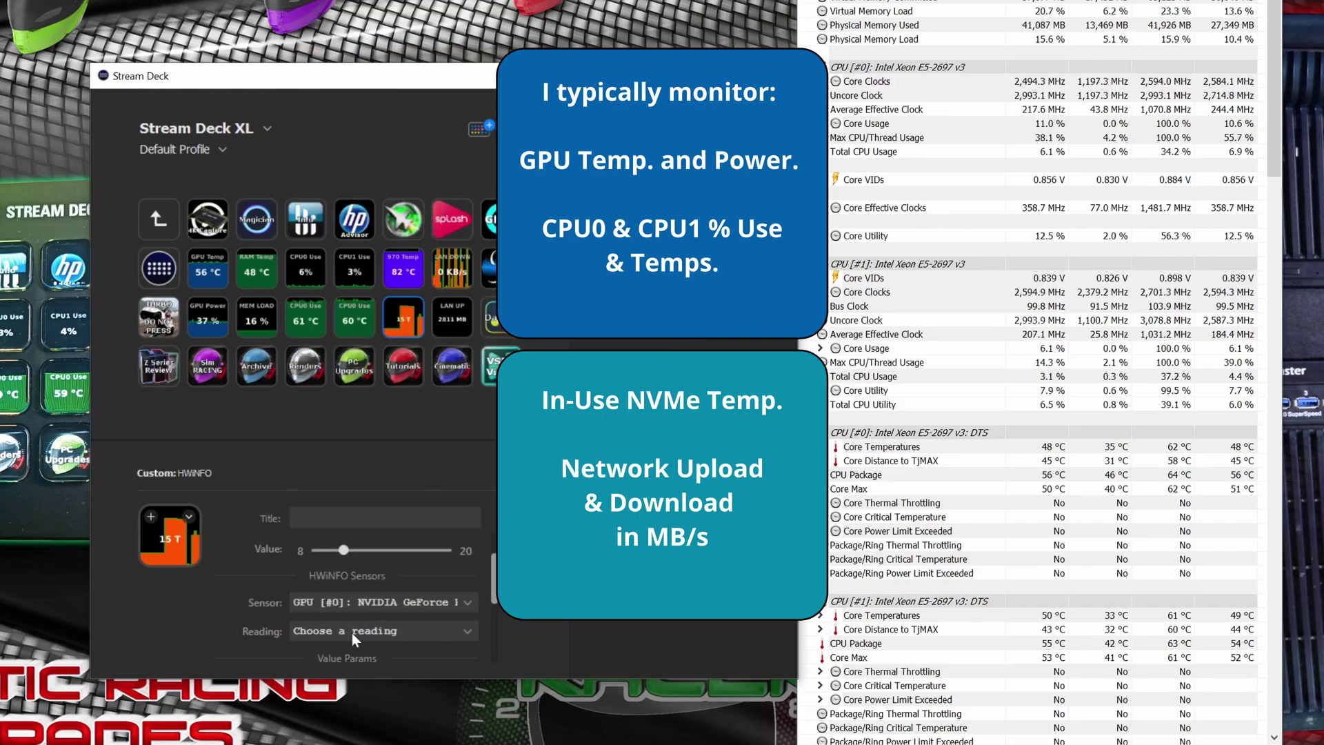
pyautogui.click(370, 635)
pyautogui.scroll(1, 407, 448)
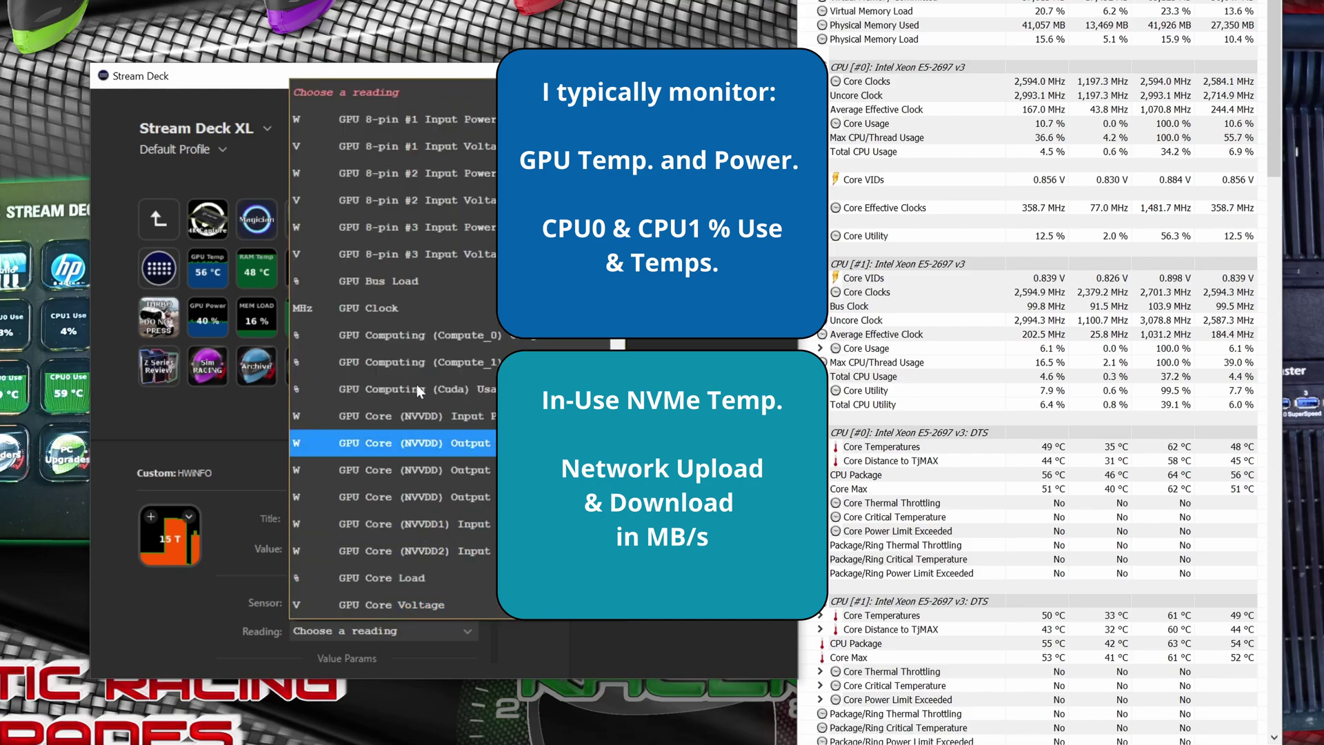
pyautogui.click(447, 120)
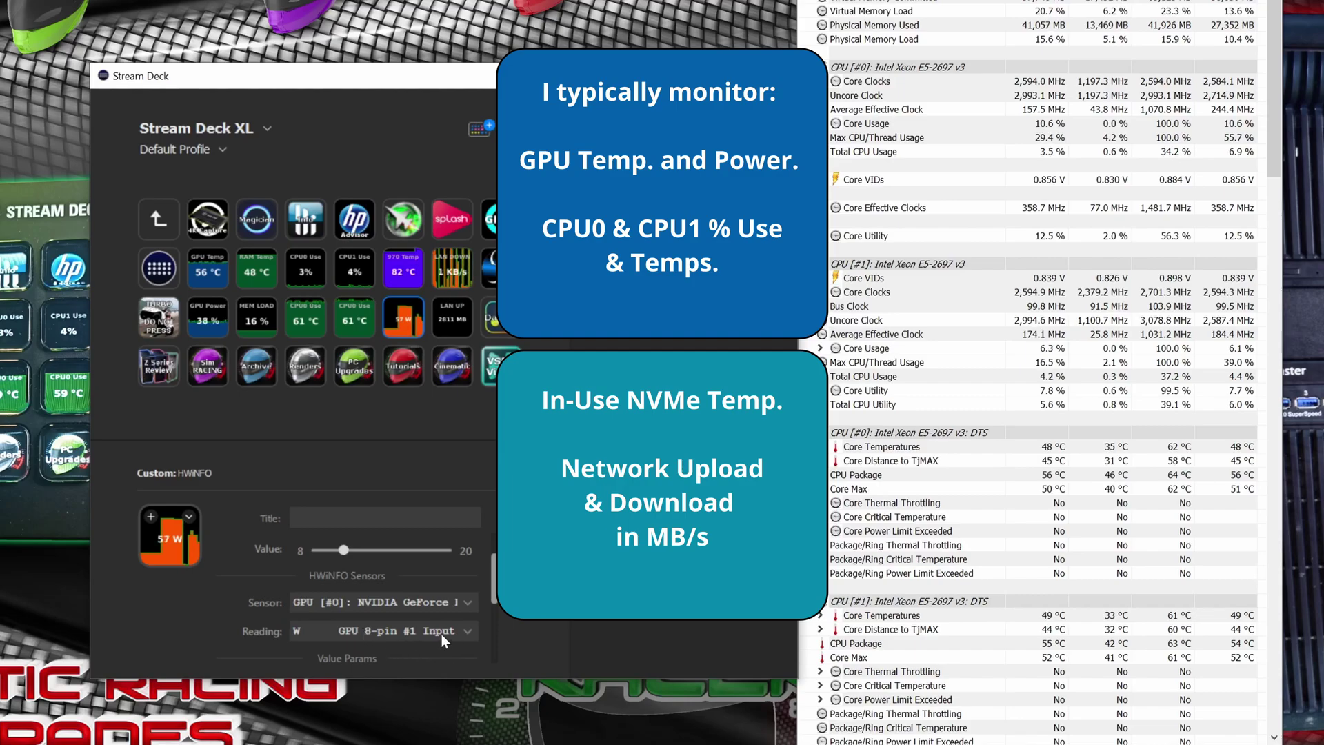
pyautogui.click(463, 633)
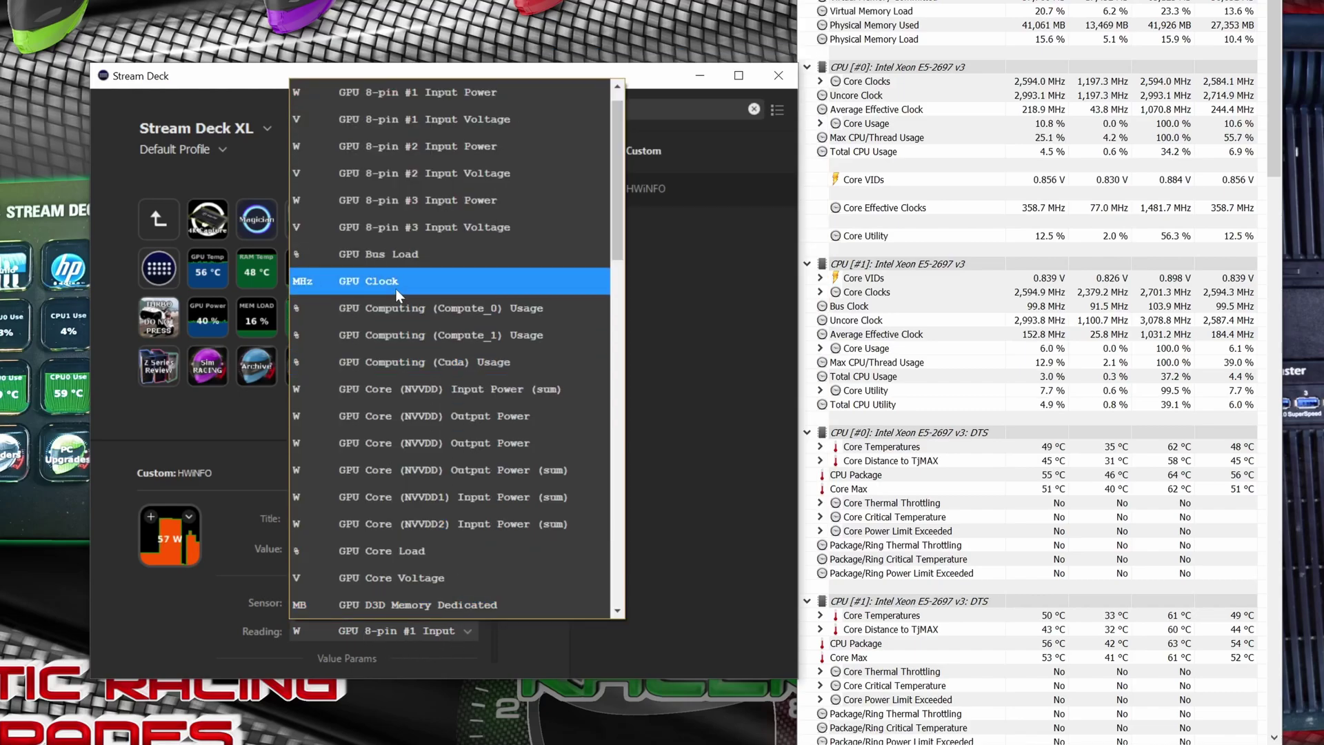
pyautogui.press('Escape')
pyautogui.scroll(-3, 386, 626)
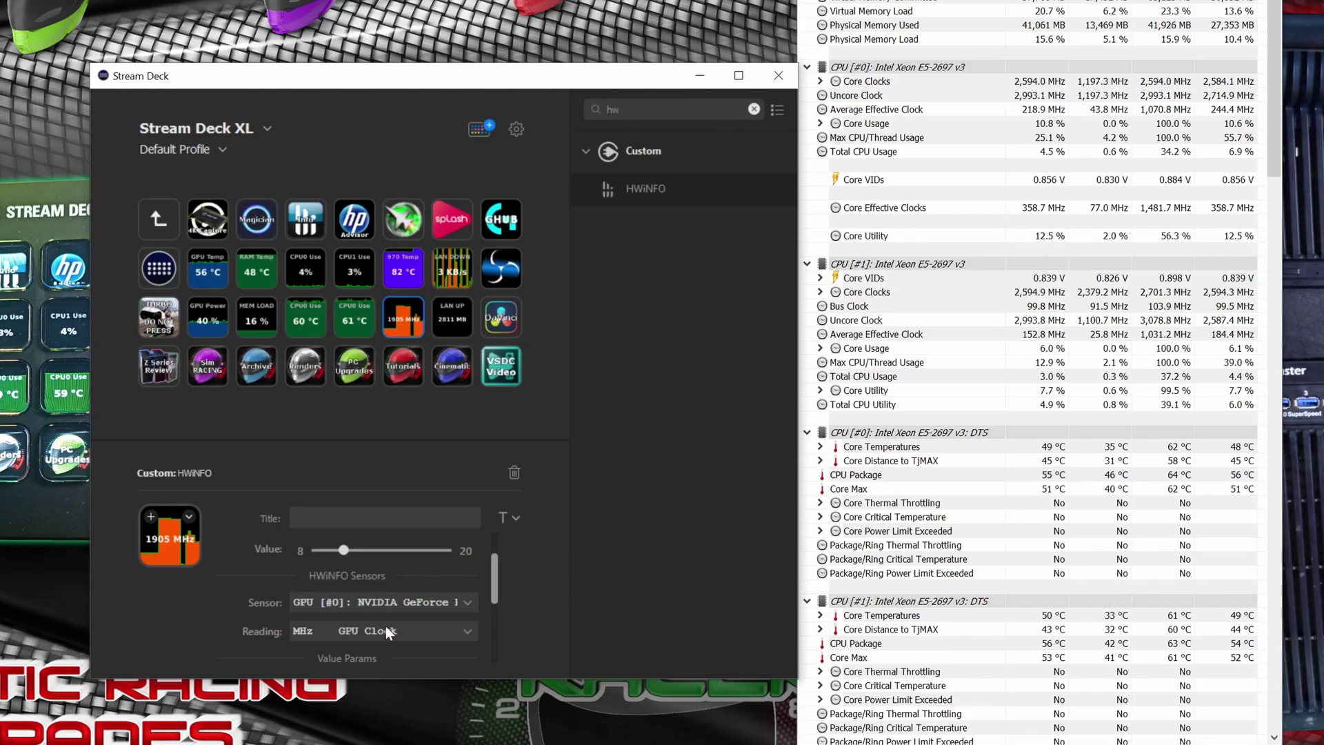
# Step: Switch the key to the DIMM Temperature Sensor showing DIMM[0] Temperature
pyautogui.click(462, 602)
pyautogui.scroll(-1, 441, 506)
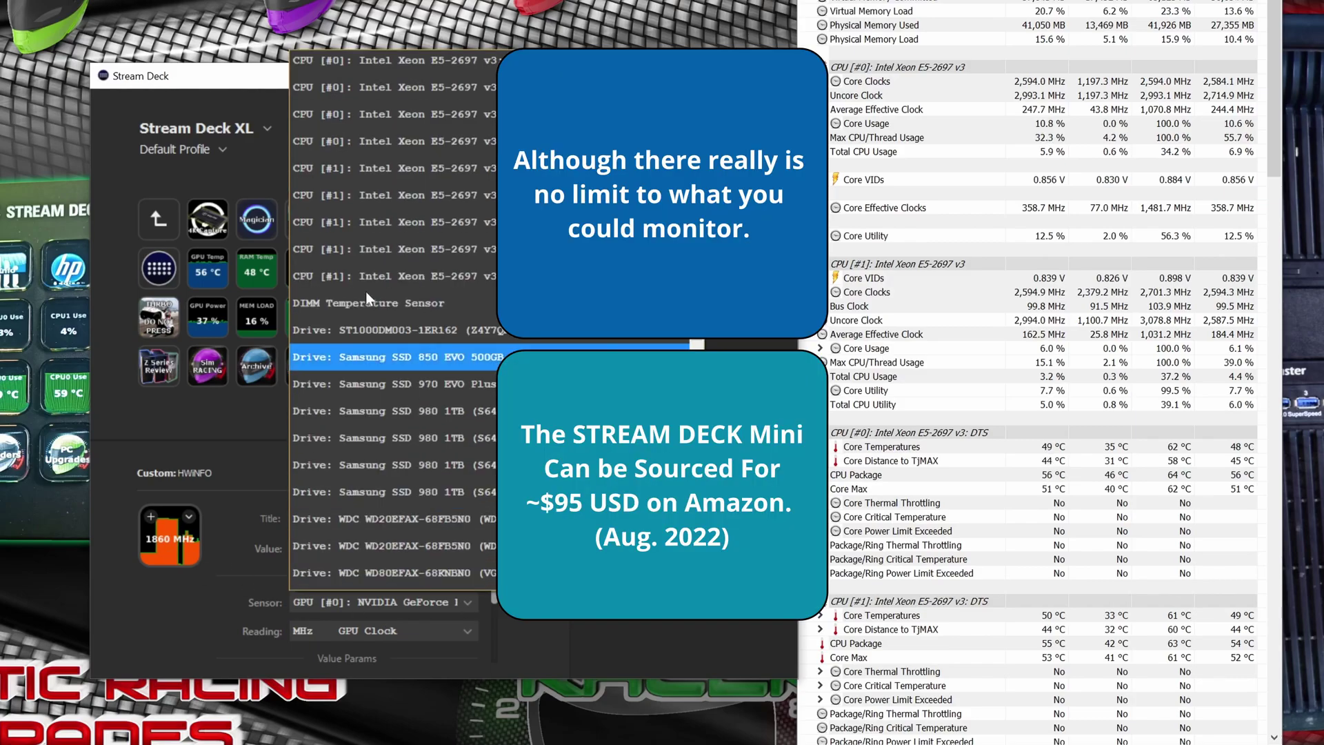
pyautogui.scroll(2, 365, 291)
pyautogui.click(364, 302)
pyautogui.click(446, 628)
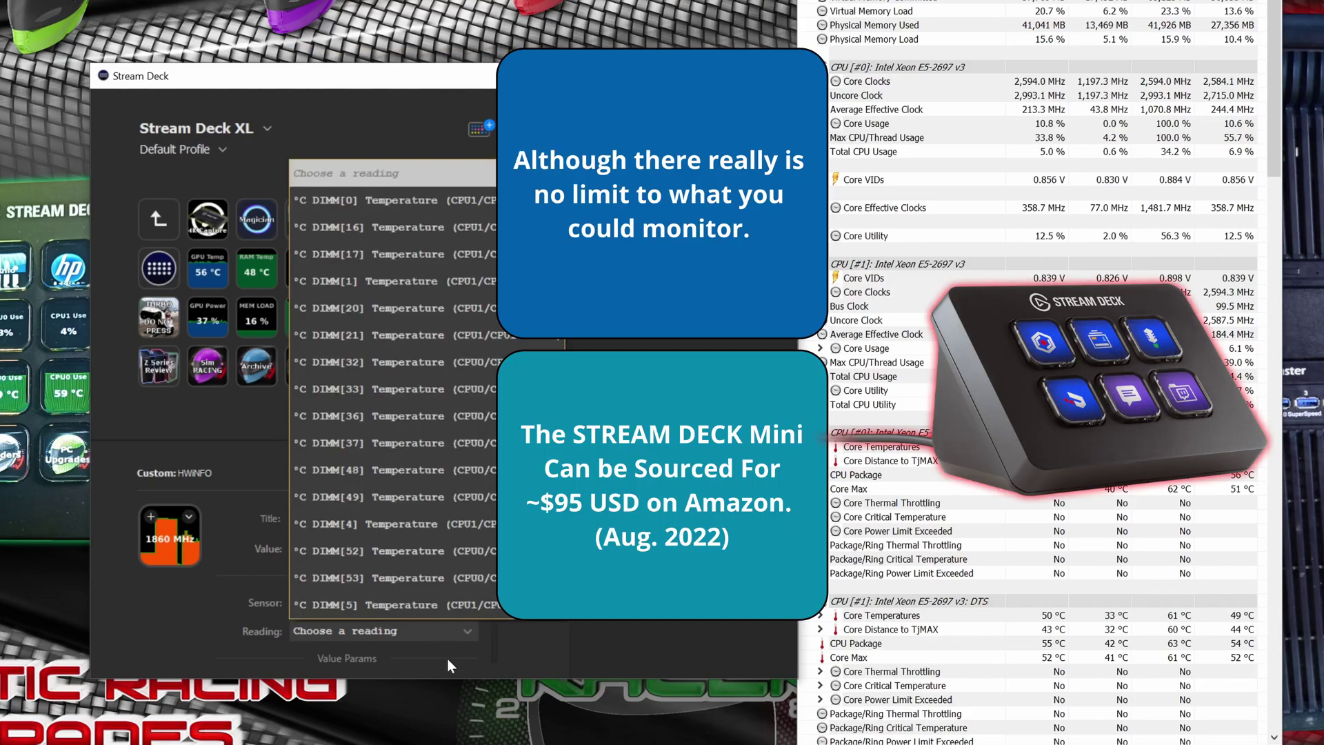
pyautogui.click(390, 200)
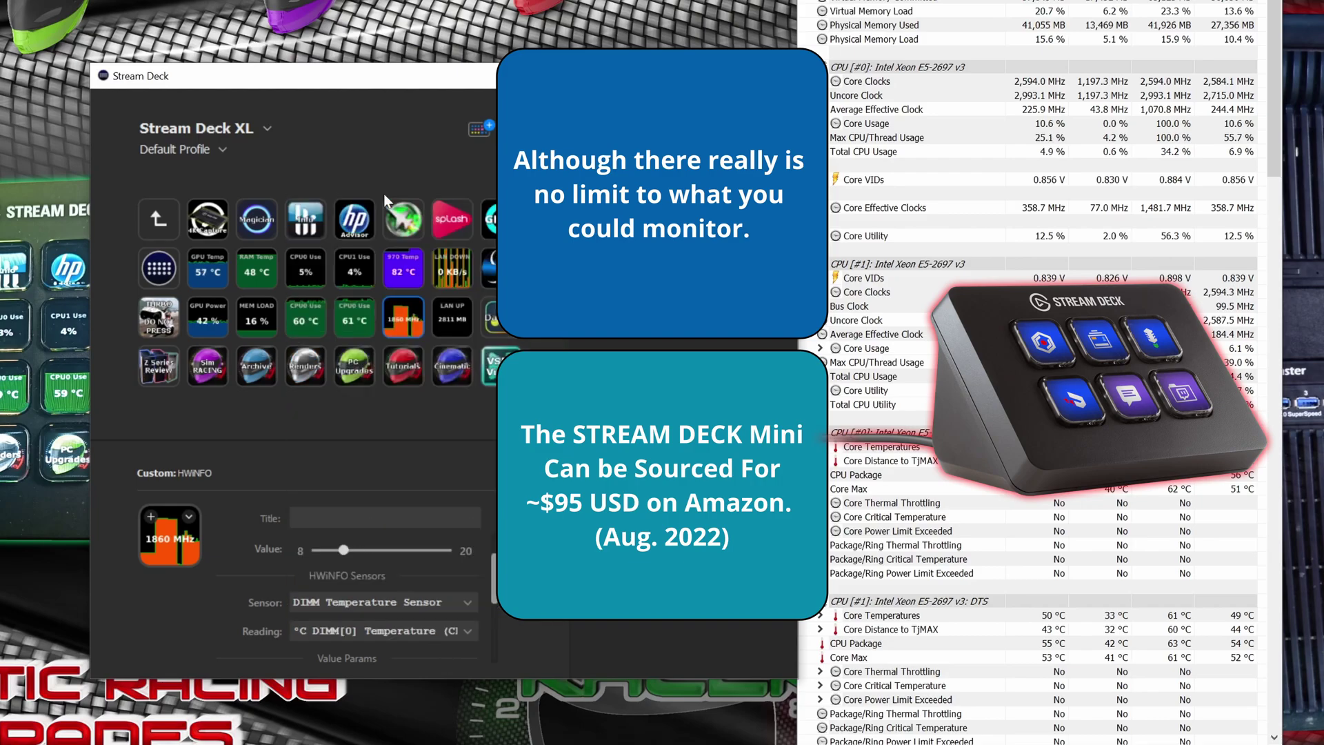
# Step: Set the key's sensor to CPU [#0] Intel Xeon E5-2697 v3
pyautogui.click(473, 601)
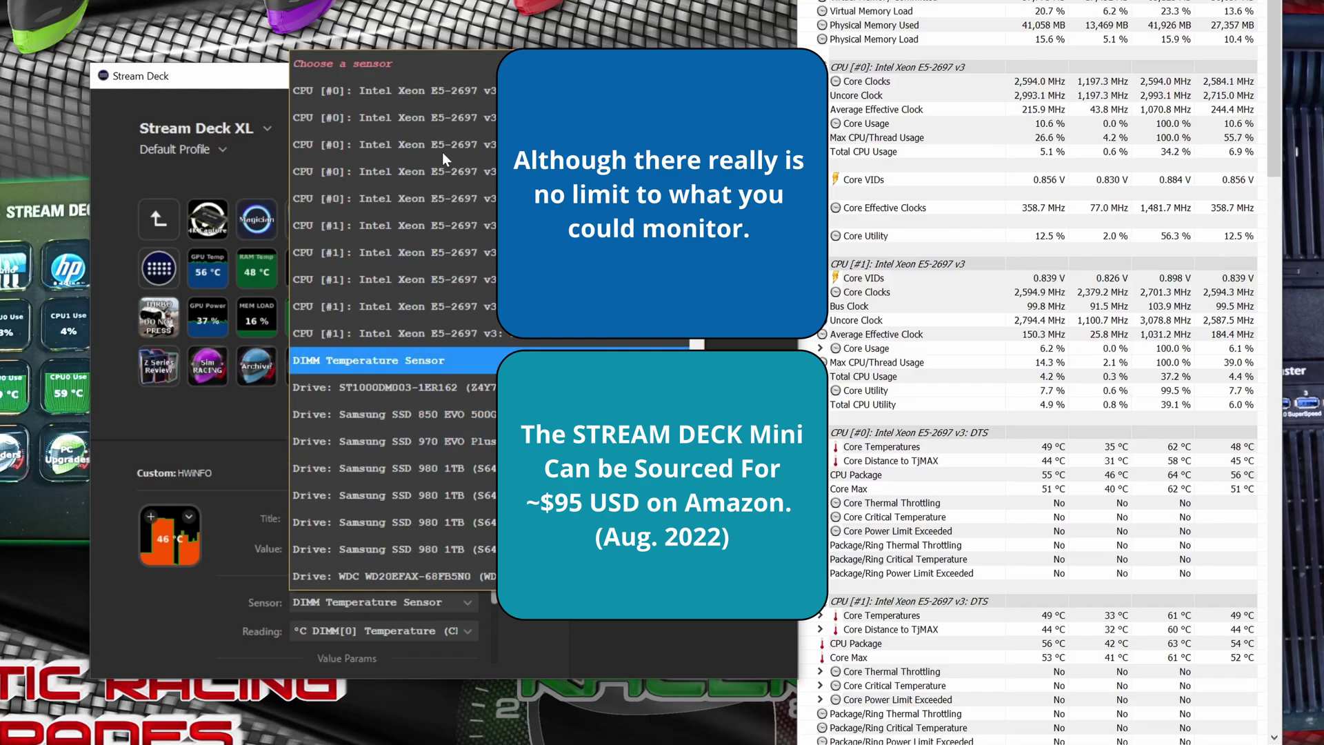
pyautogui.click(445, 91)
pyautogui.click(474, 635)
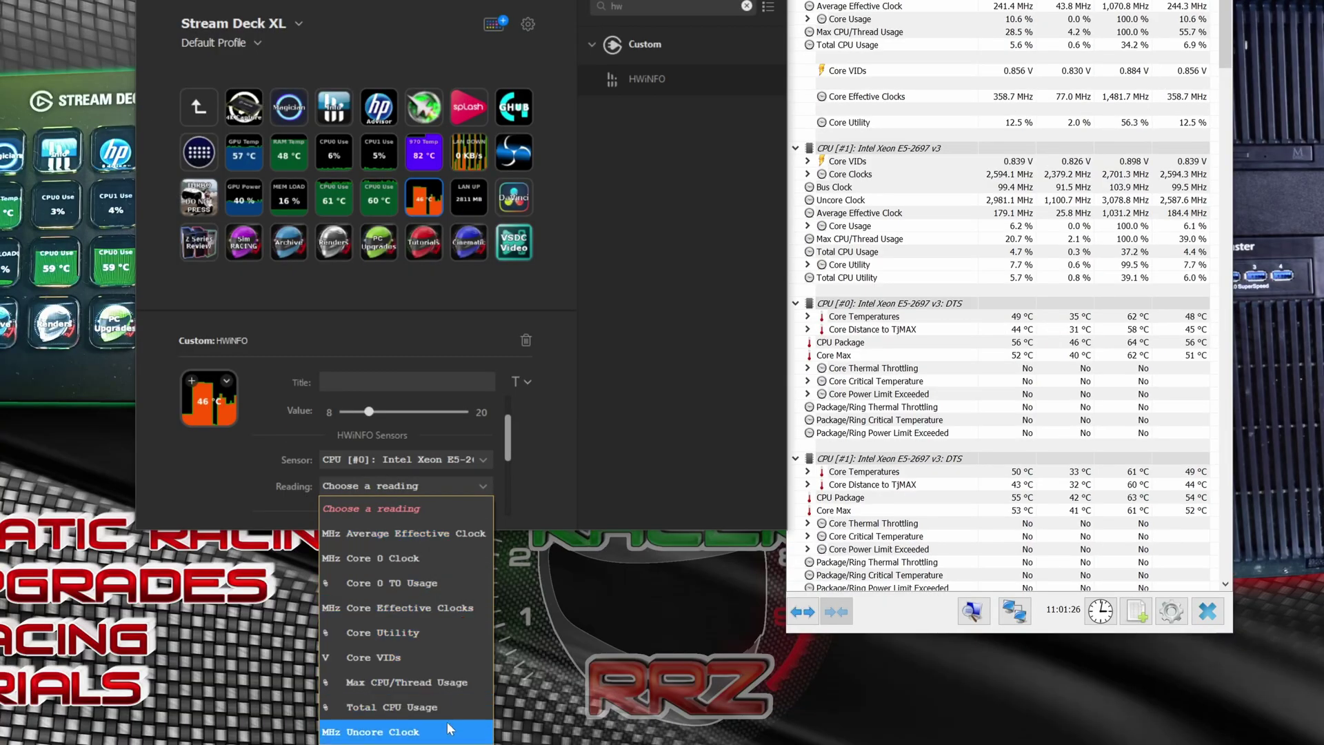
# Step: Pick Average Effective Clock and give the key the two-line title 'NVMe Status' / 'Write'
pyautogui.click(436, 535)
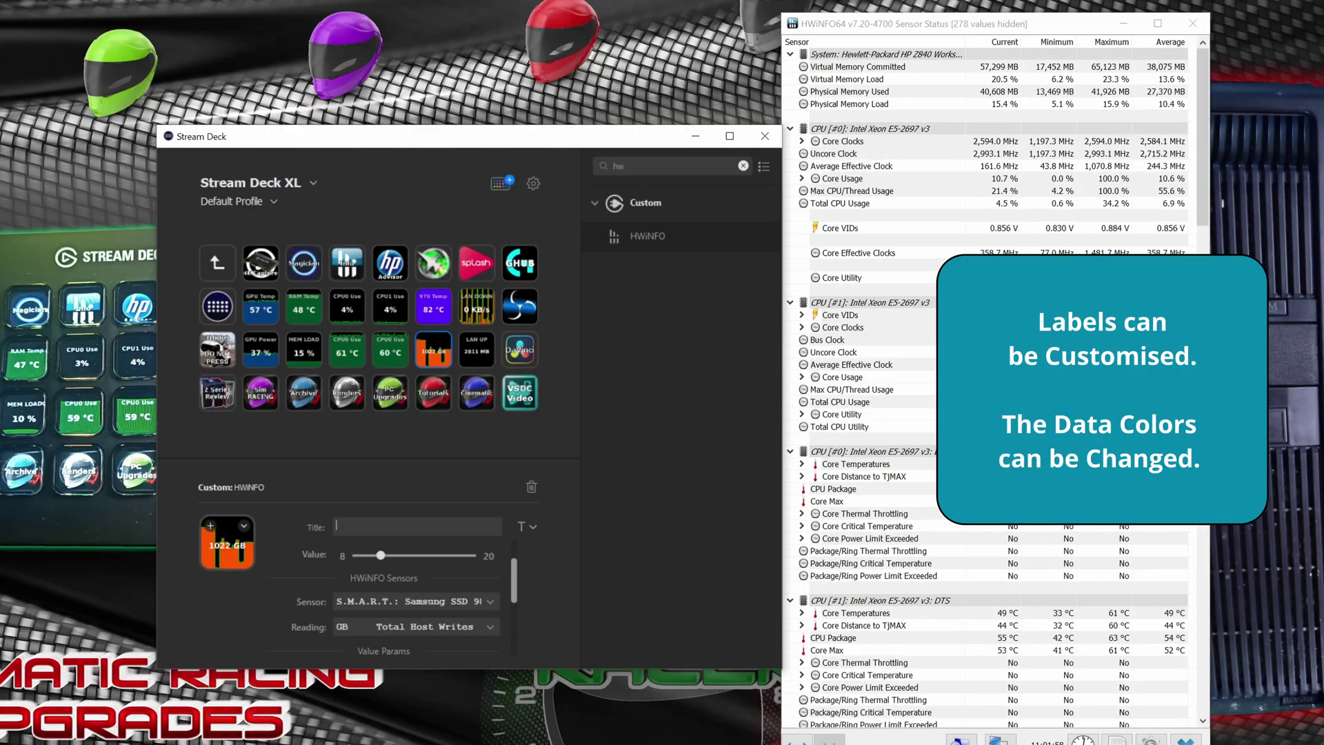
pyautogui.write('NVMe')
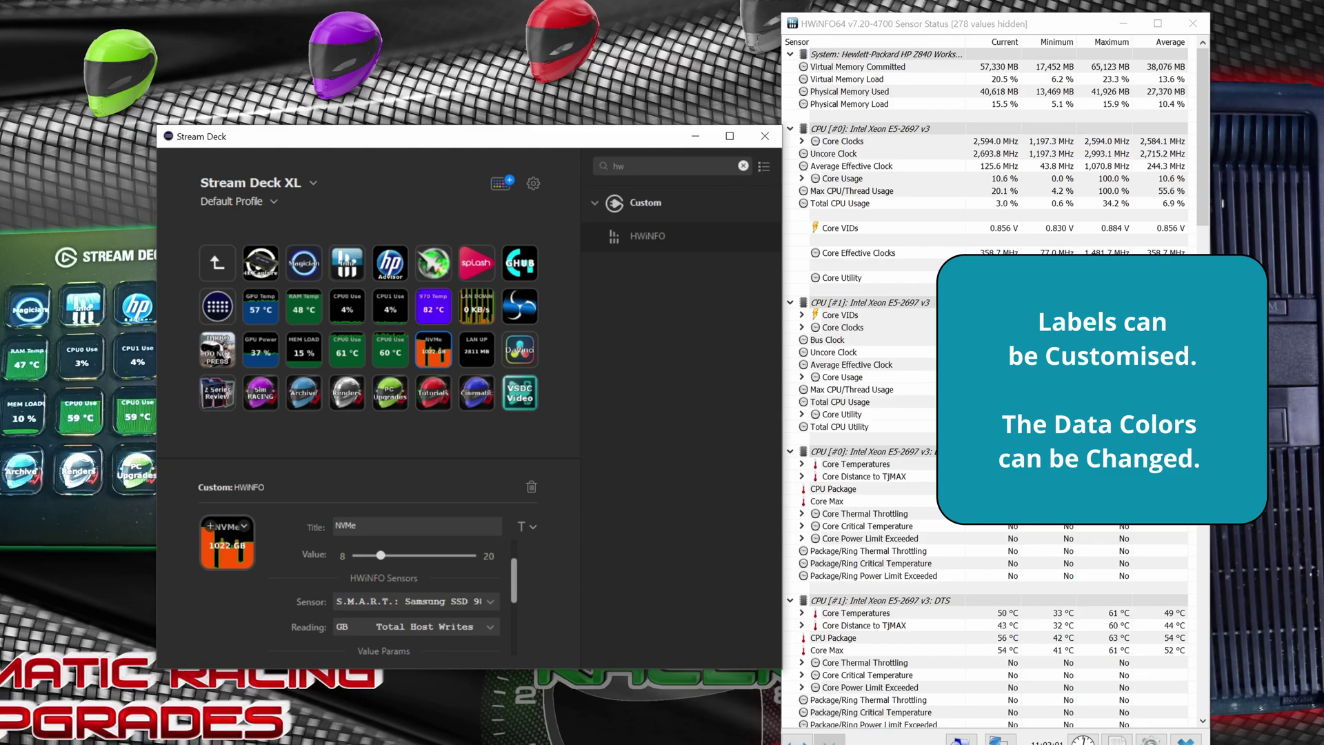
pyautogui.write('Sta')
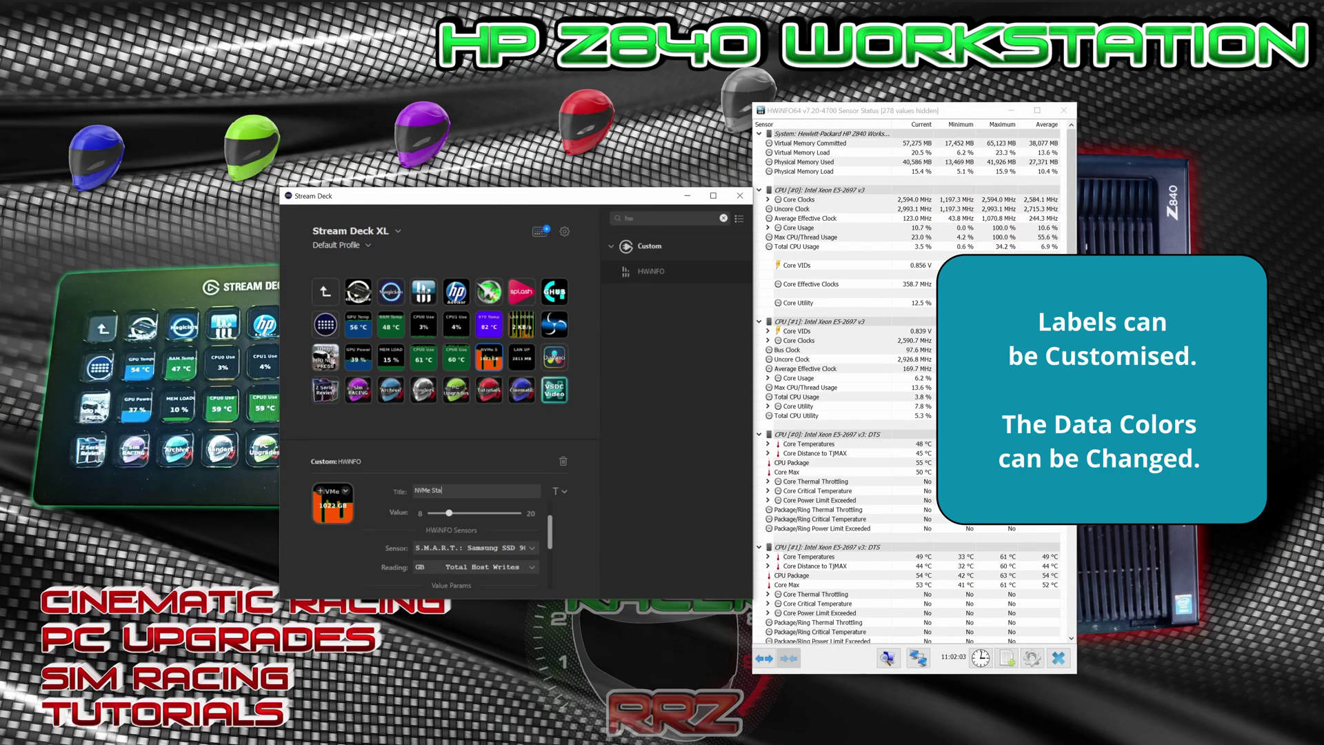
pyautogui.write('tus')
pyautogui.press('Return')
pyautogui.write('Write')
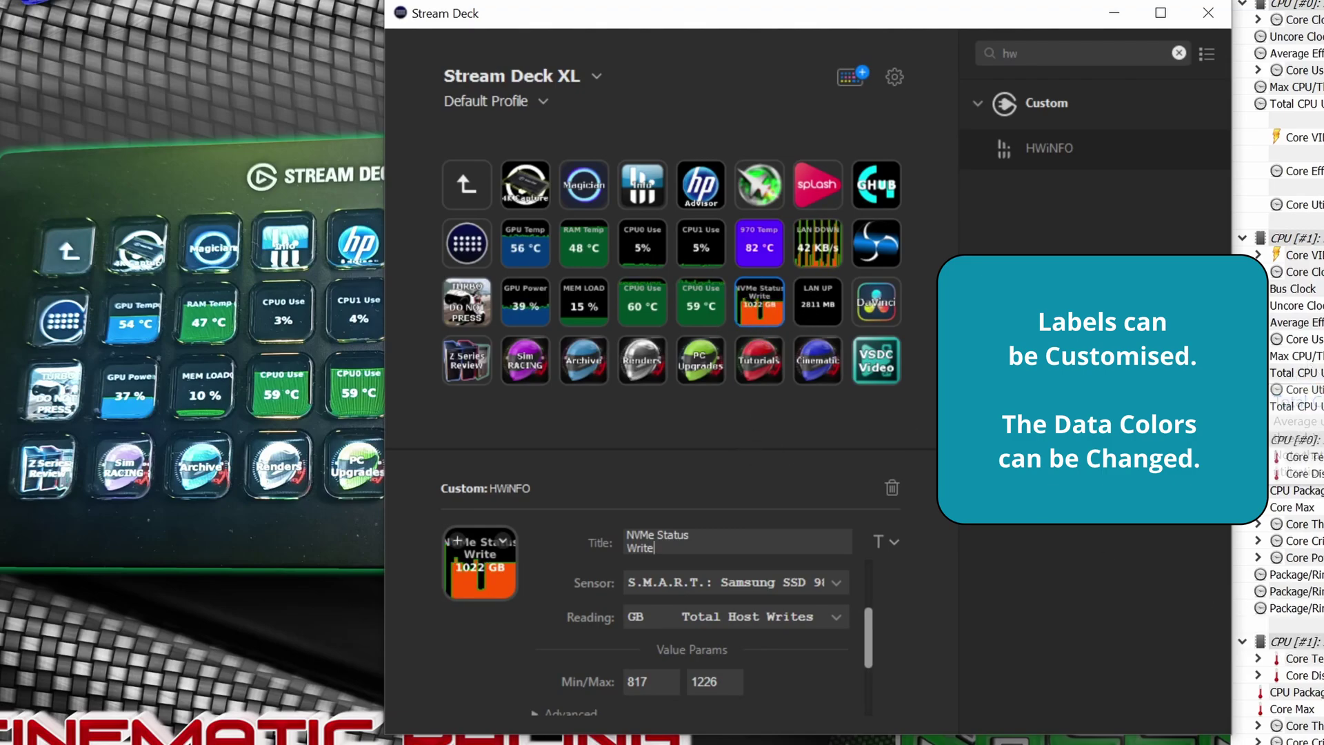
pyautogui.scroll(-1, 1279, 372)
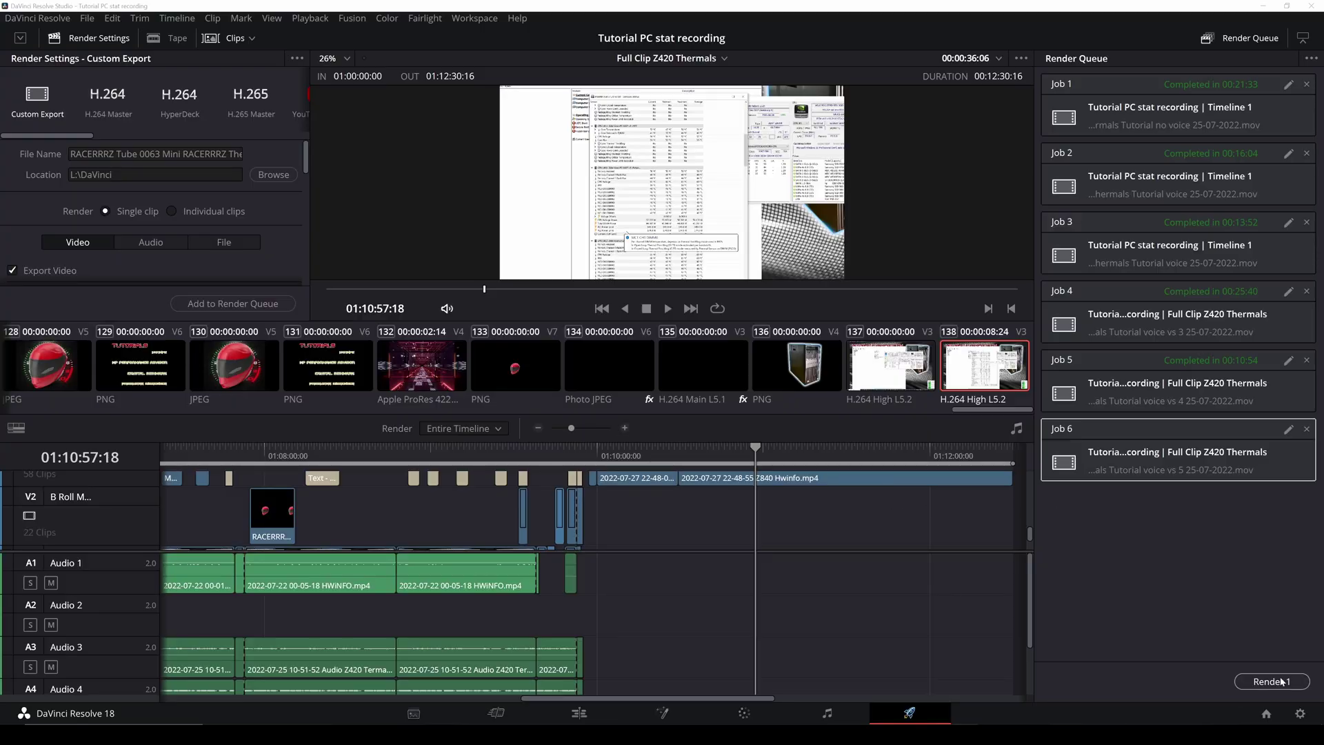
# Step: Start rendering Job 6 in Resolve and bring HWiNFO's Sensors Status window to the front
pyautogui.click(1273, 681)
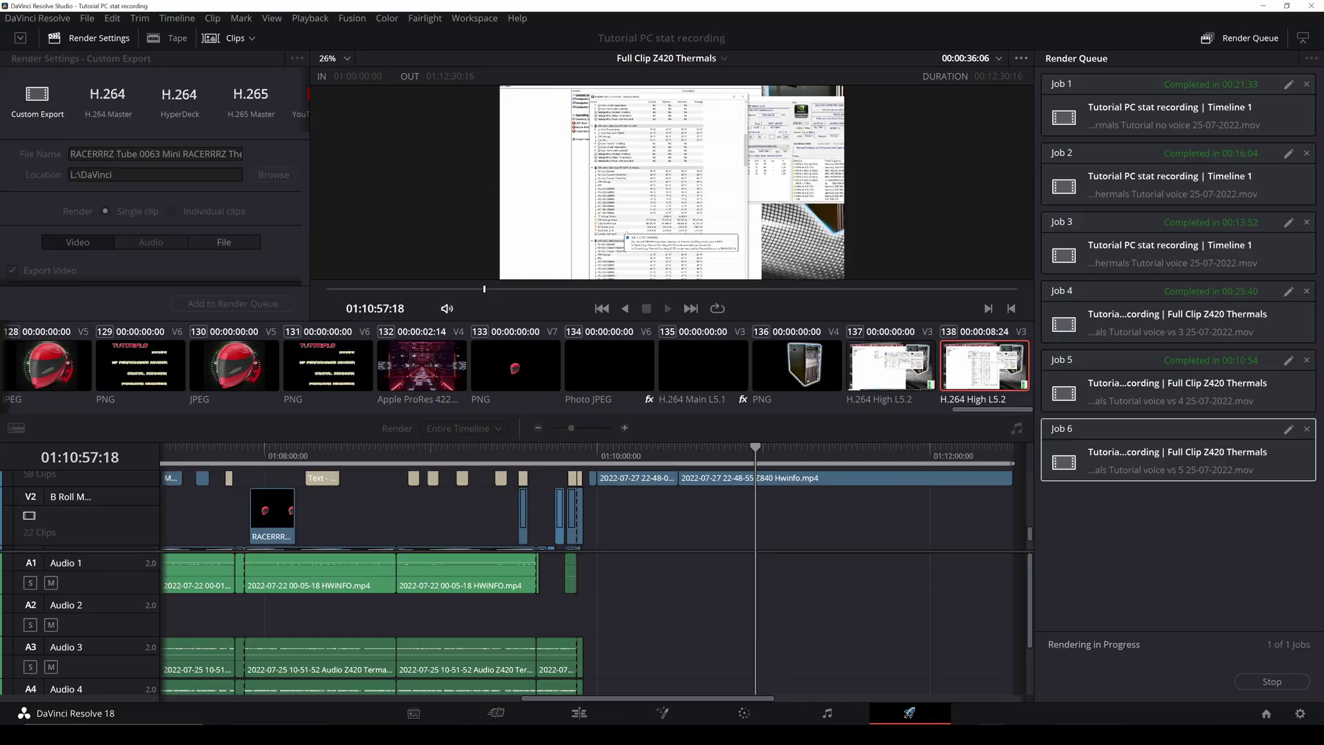
pyautogui.moveTo(937, 734)
pyautogui.click(993, 690)
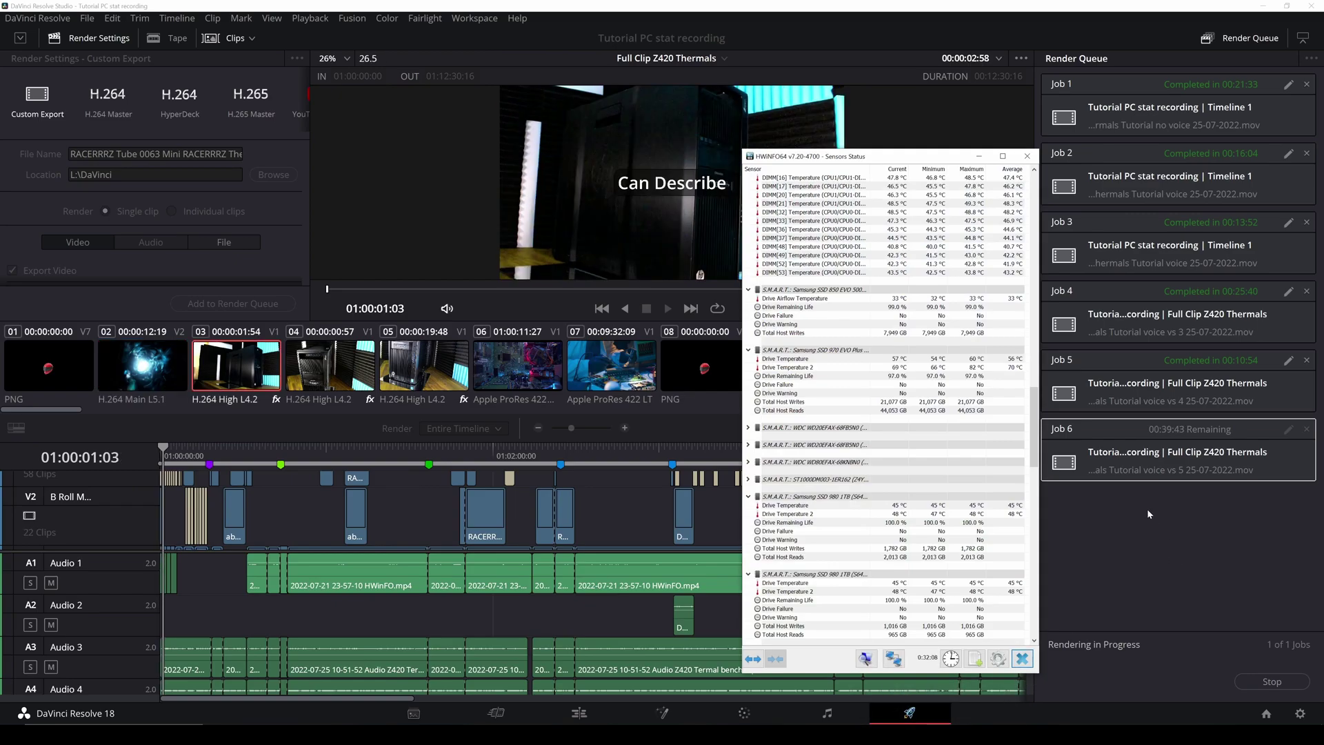
pyautogui.moveTo(1033, 407); pyautogui.dragTo(1049, 189)
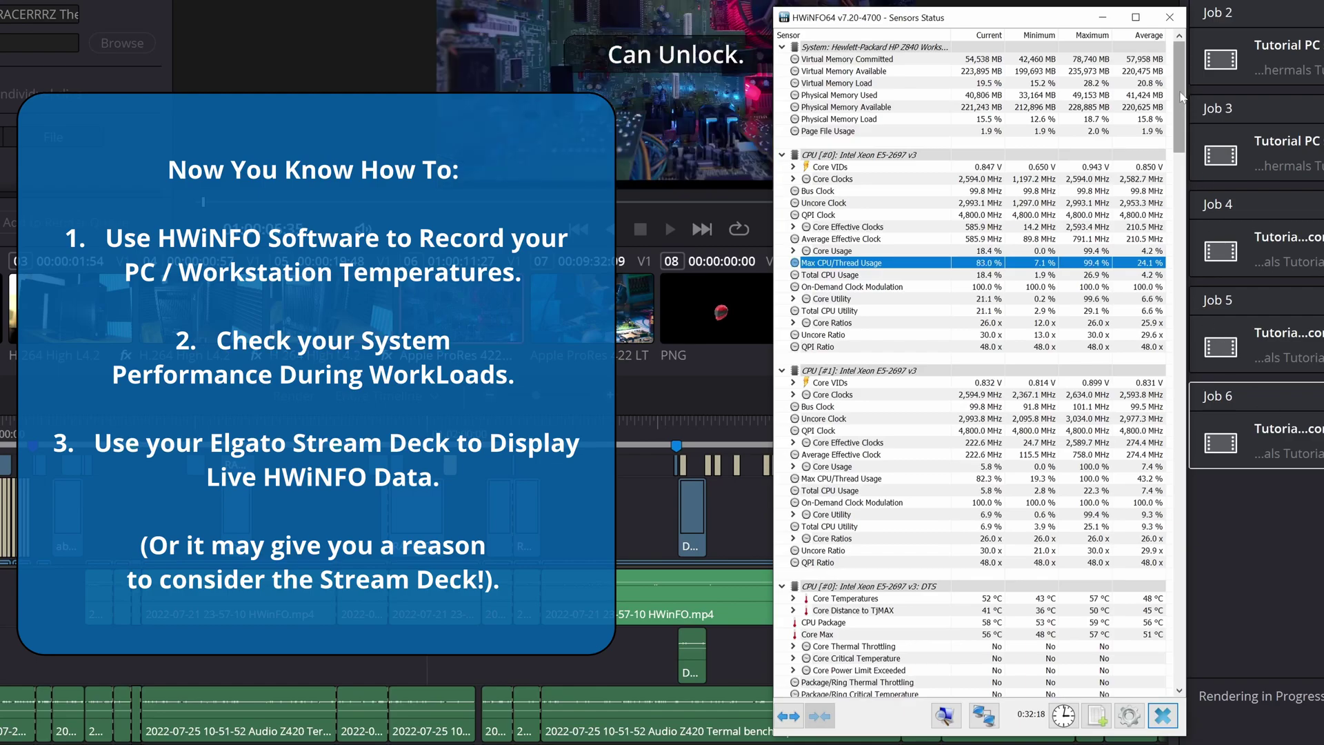
pyautogui.moveTo(1181, 97); pyautogui.dragTo(1182, 271)
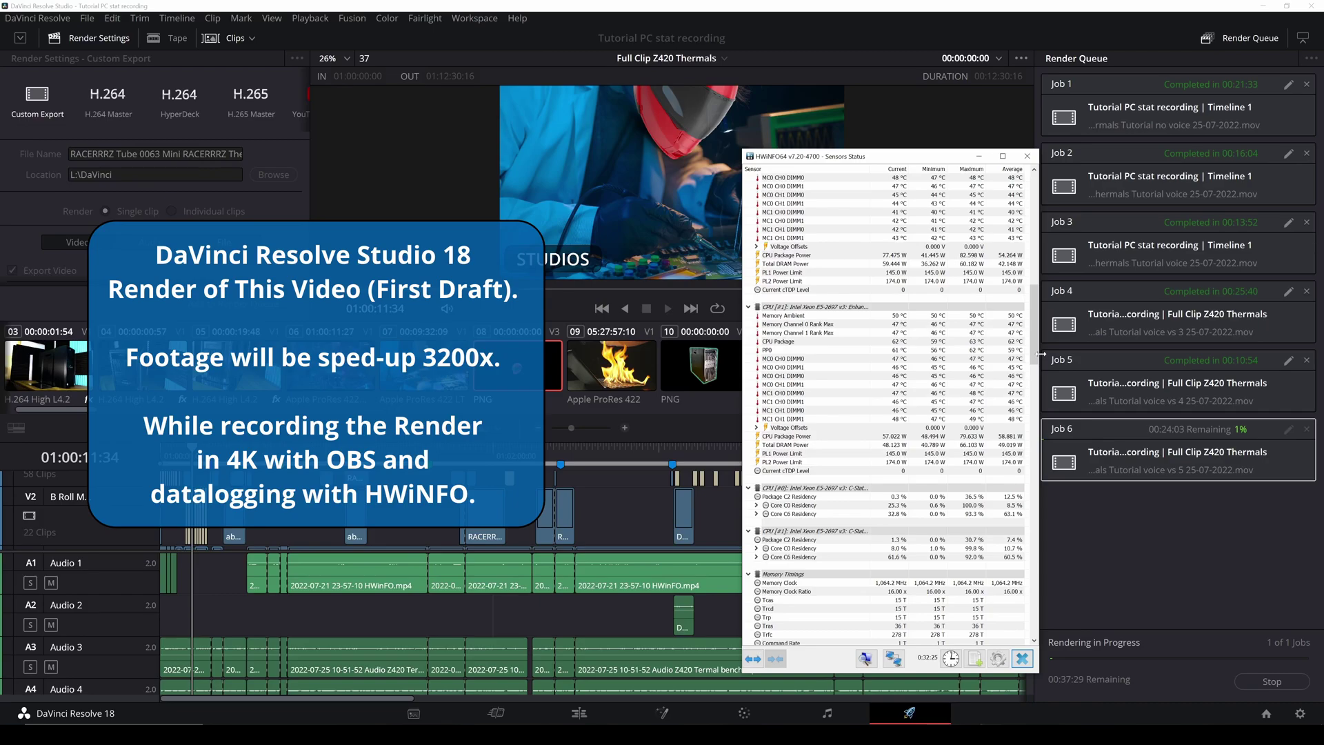
pyautogui.moveTo(1034, 354); pyautogui.dragTo(1057, 583)
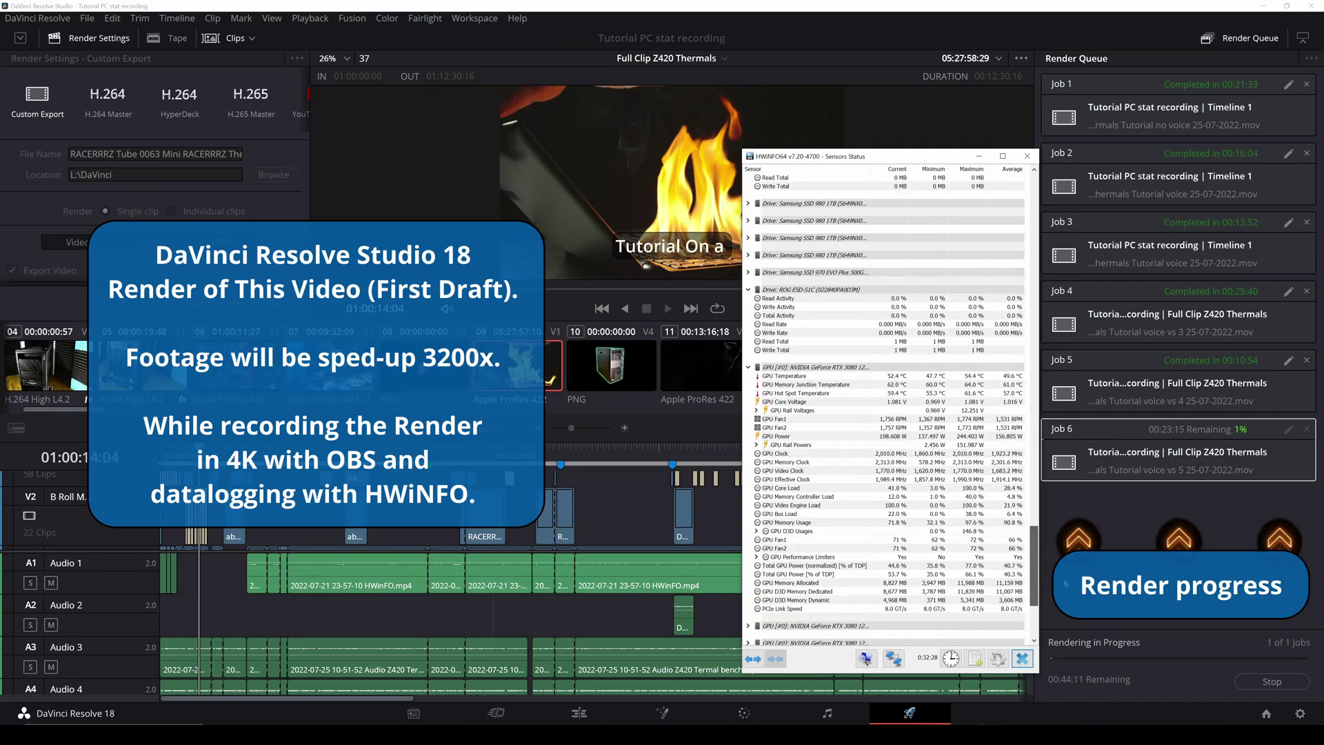